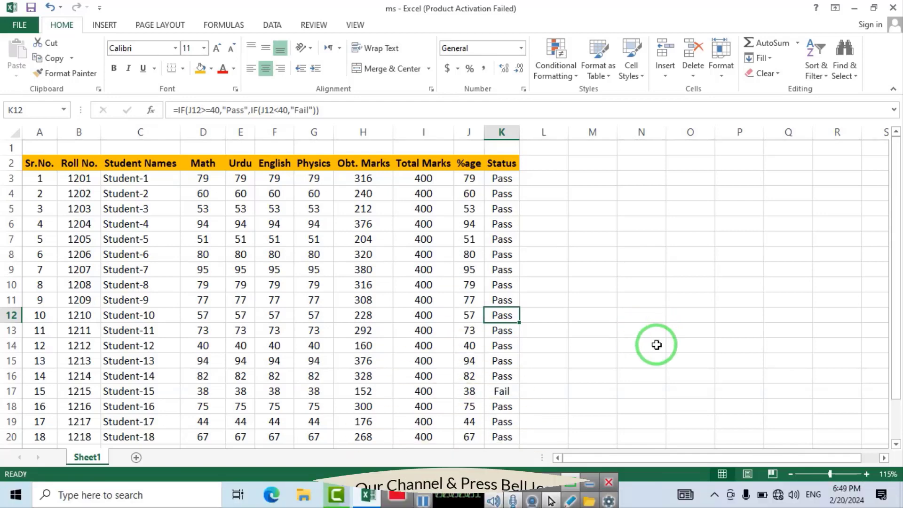
Browse the Format Cells dialog's tabs, including Border, and close it without changes
{"action": "left_click", "coordinate": [729, 76]}
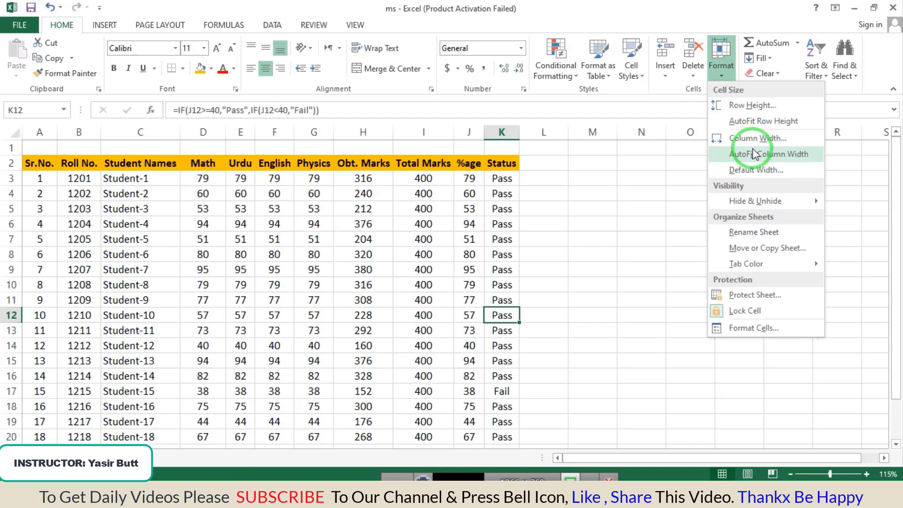
{"action": "left_click", "coordinate": [753, 329]}
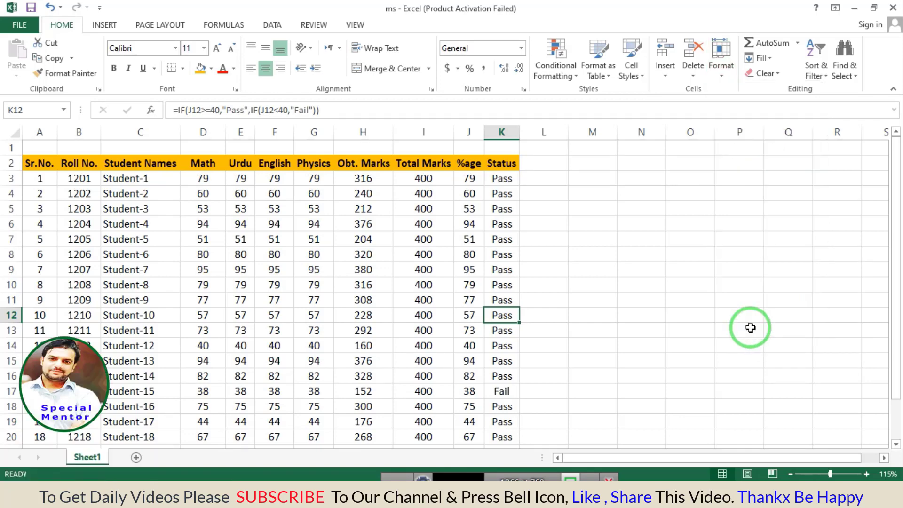
{"action": "left_click", "coordinate": [362, 117]}
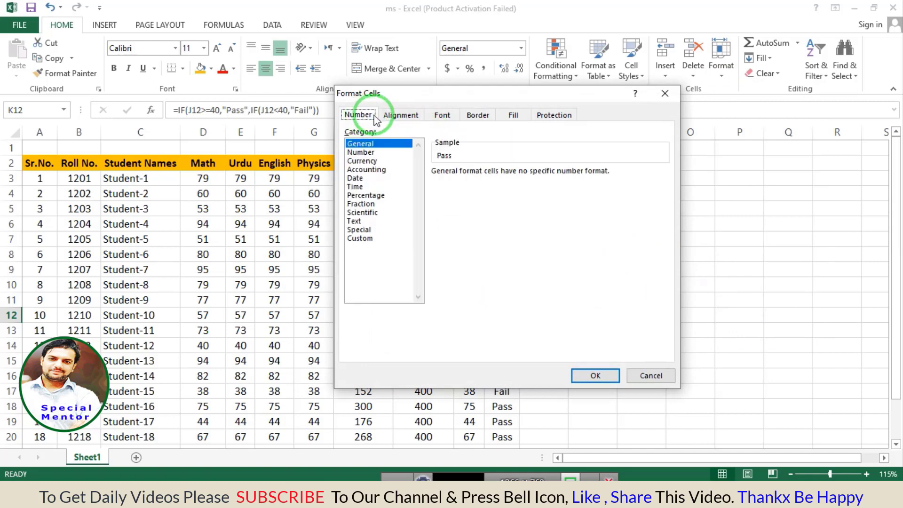
{"action": "left_click", "coordinate": [401, 115]}
{"action": "left_click", "coordinate": [475, 116]}
{"action": "left_click", "coordinate": [513, 115]}
{"action": "left_click", "coordinate": [570, 120]}
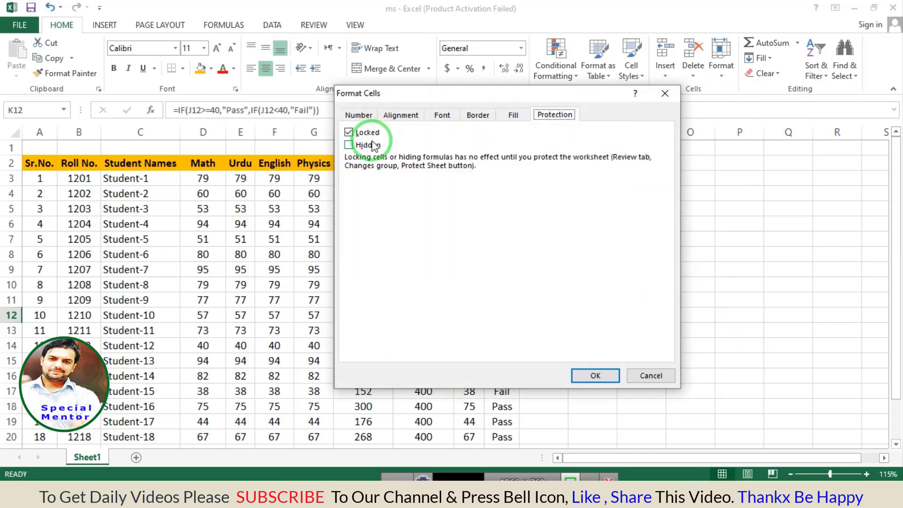
{"action": "left_click", "coordinate": [364, 115]}
{"action": "left_click", "coordinate": [403, 117]}
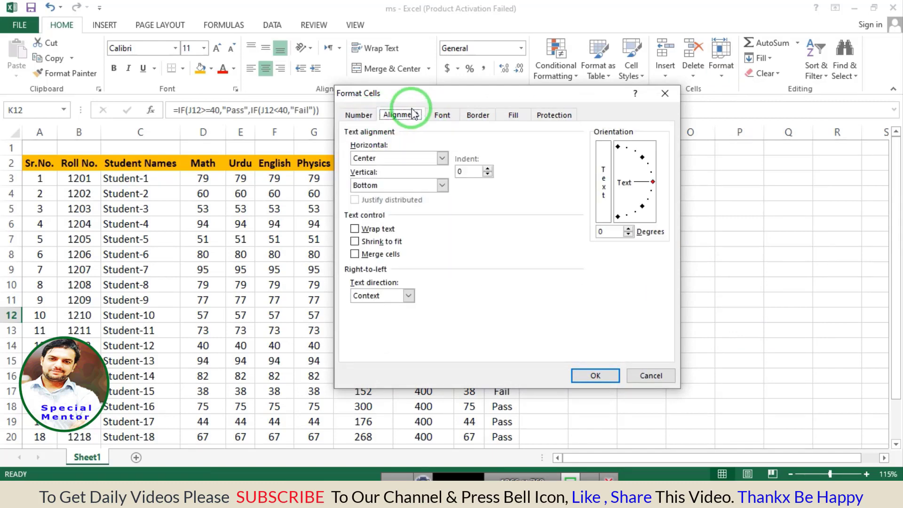
{"action": "left_click", "coordinate": [478, 115]}
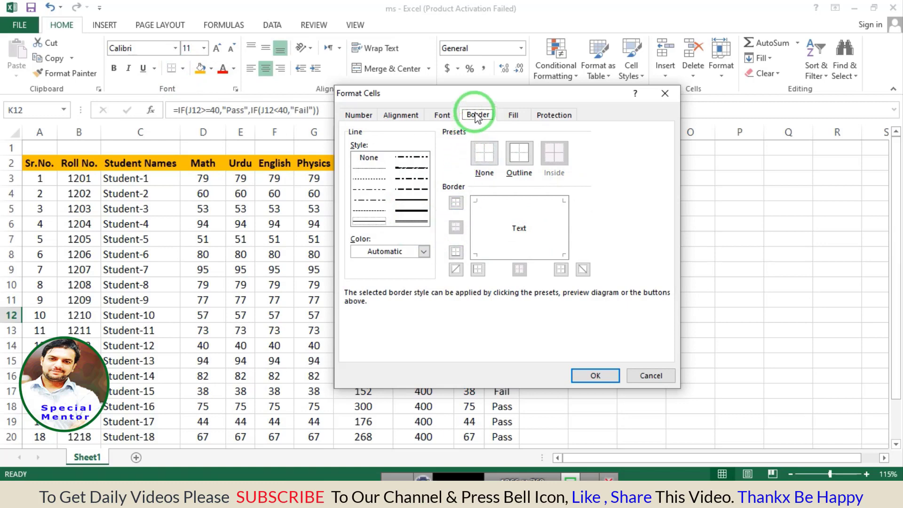
{"action": "left_click", "coordinate": [649, 376]}
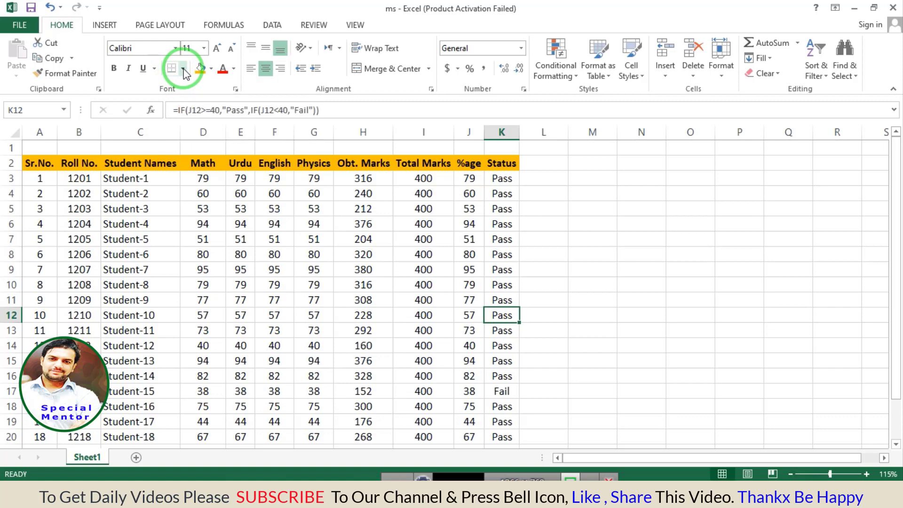
Open and close the Borders list, then select the table A3:K21 and deselect it
{"action": "left_click", "coordinate": [183, 69]}
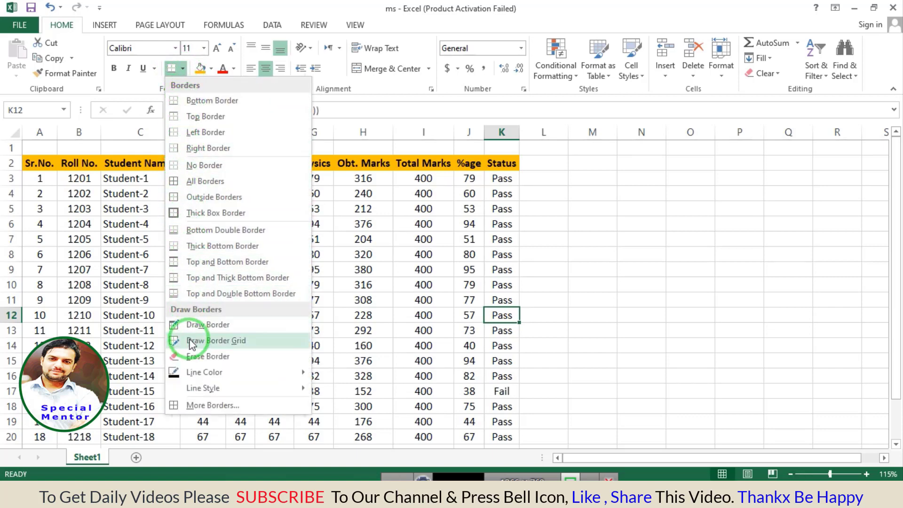
{"action": "left_click", "coordinate": [183, 70]}
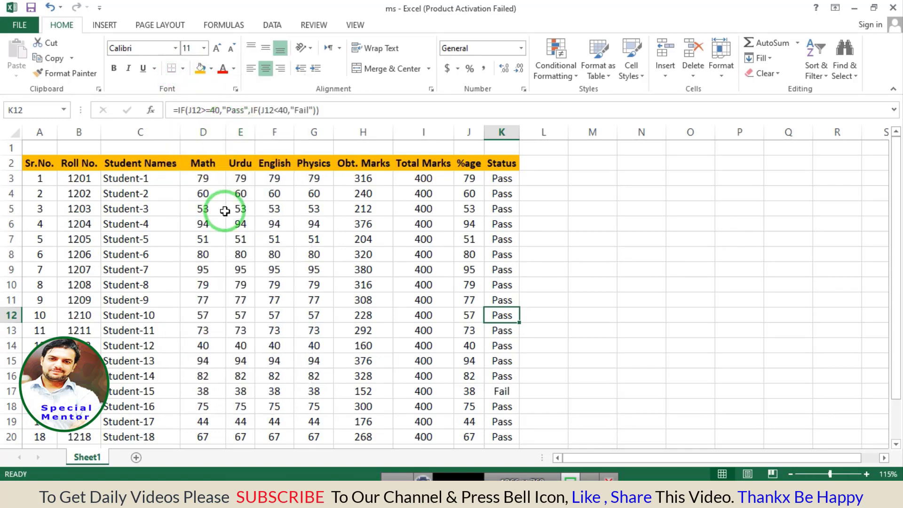
{"action": "left_click", "coordinate": [175, 226]}
{"action": "left_click_drag", "start_coordinate": [42, 184], "coordinate": [501, 444]}
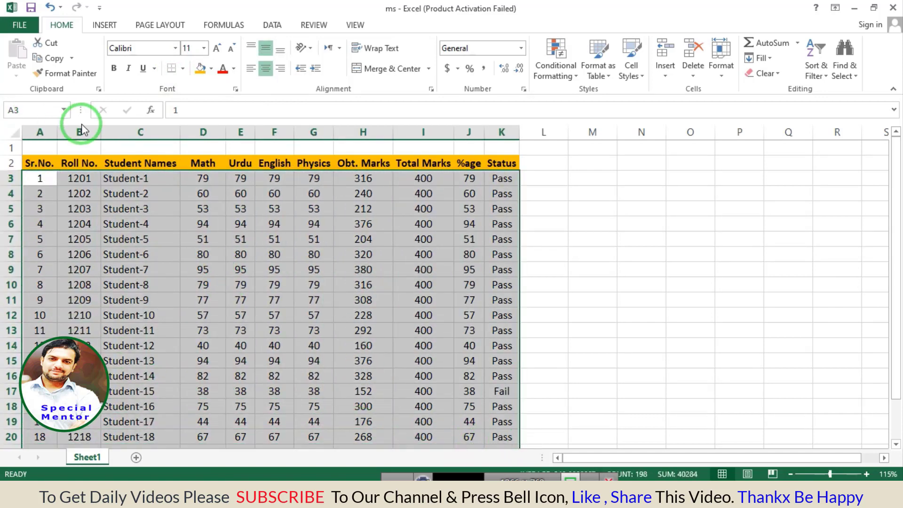
{"action": "left_click", "coordinate": [94, 175]}
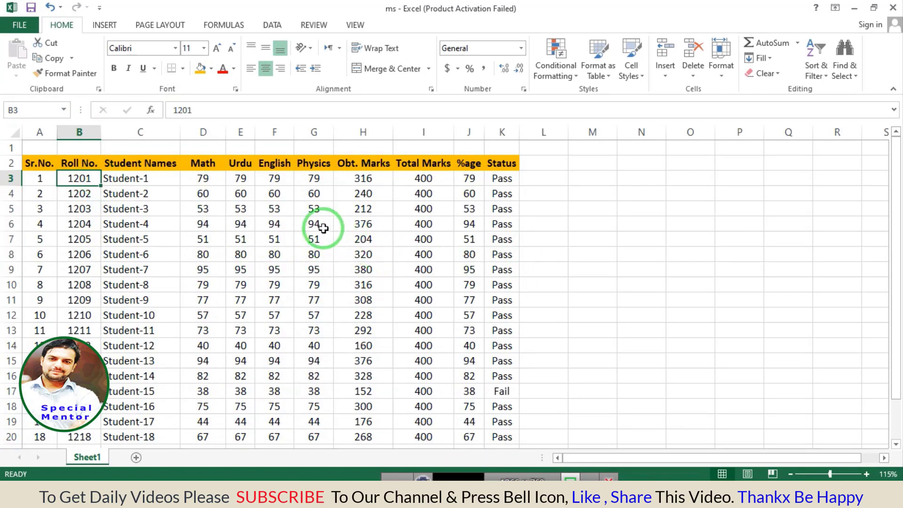
Click several cells around the marks table
{"action": "left_click", "coordinate": [316, 223]}
{"action": "left_click", "coordinate": [203, 208]}
{"action": "left_click", "coordinate": [141, 224]}
{"action": "left_click", "coordinate": [545, 224]}
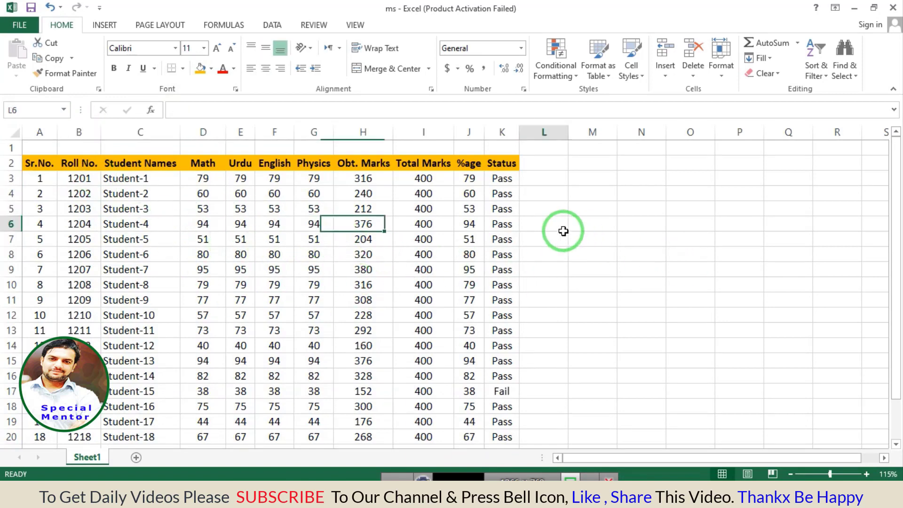
{"action": "left_click", "coordinate": [409, 282]}
{"action": "left_click", "coordinate": [303, 252]}
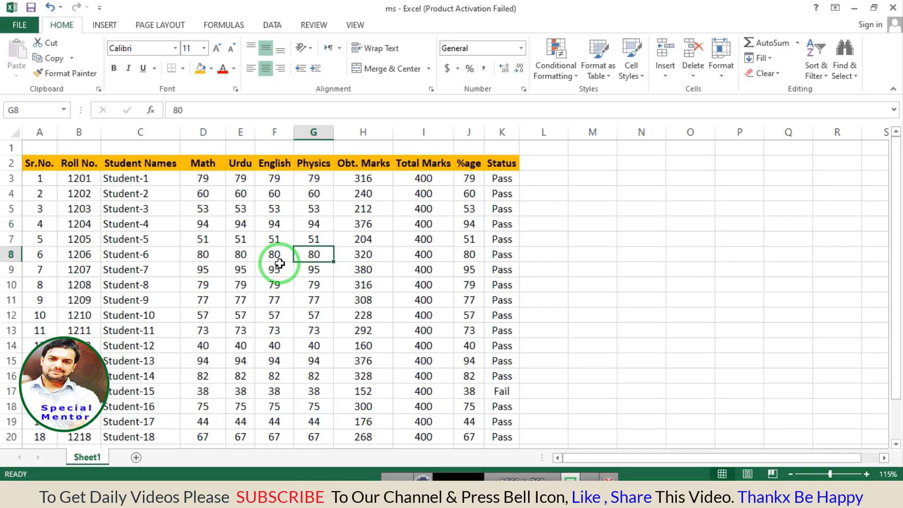
Open the File > Print preview and toggle Show Margins on and off
{"action": "left_click", "coordinate": [21, 28]}
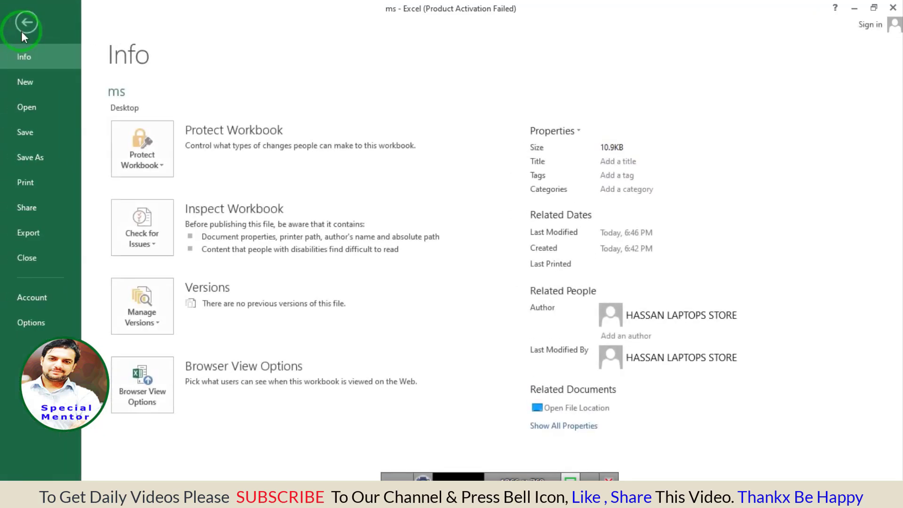
{"action": "left_click", "coordinate": [17, 187]}
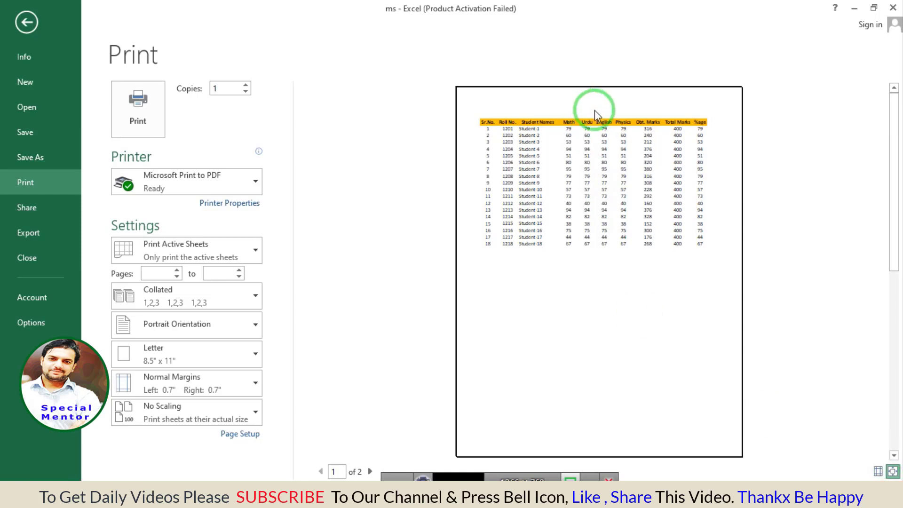
{"action": "left_click", "coordinate": [879, 471]}
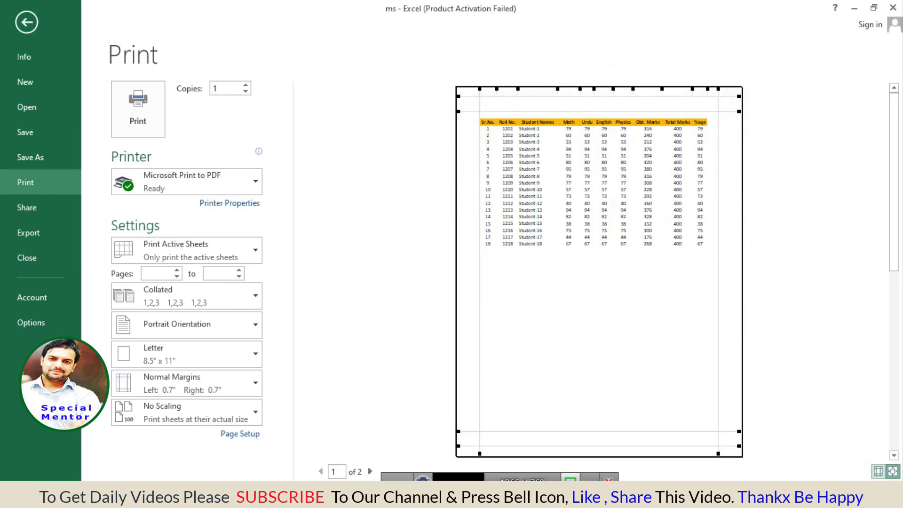
{"action": "left_click", "coordinate": [878, 472]}
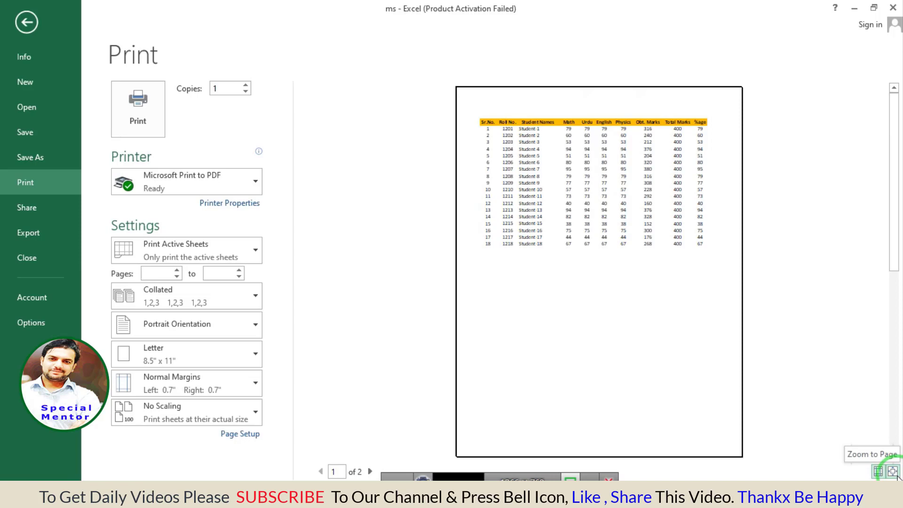
Zoom the preview to actual size and back, then return to the worksheet
{"action": "left_click", "coordinate": [892, 470]}
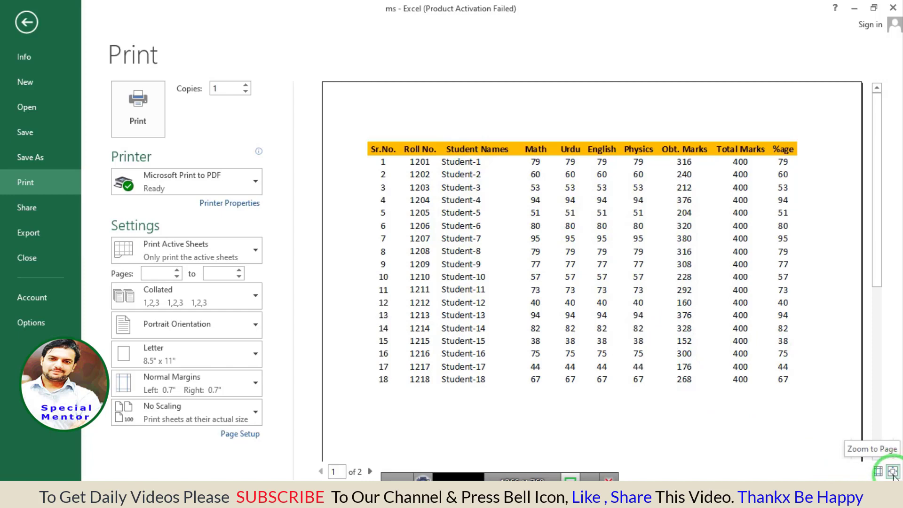
{"action": "left_click", "coordinate": [539, 250]}
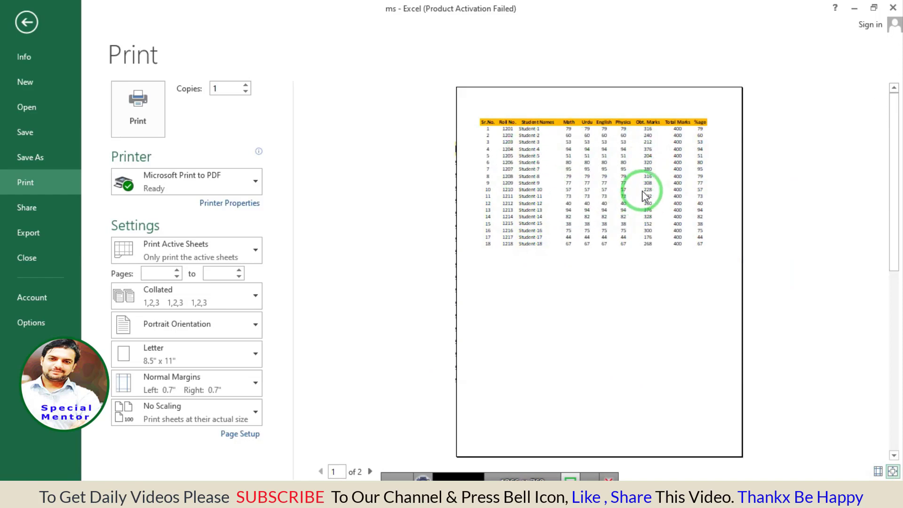
{"action": "left_click", "coordinate": [33, 20]}
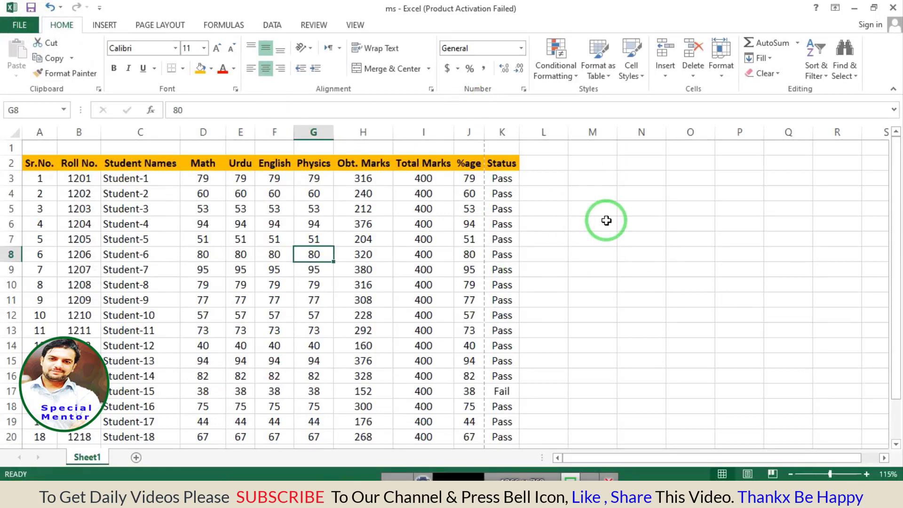
{"action": "left_click", "coordinate": [360, 207]}
{"action": "left_click", "coordinate": [362, 269]}
{"action": "left_click", "coordinate": [581, 244]}
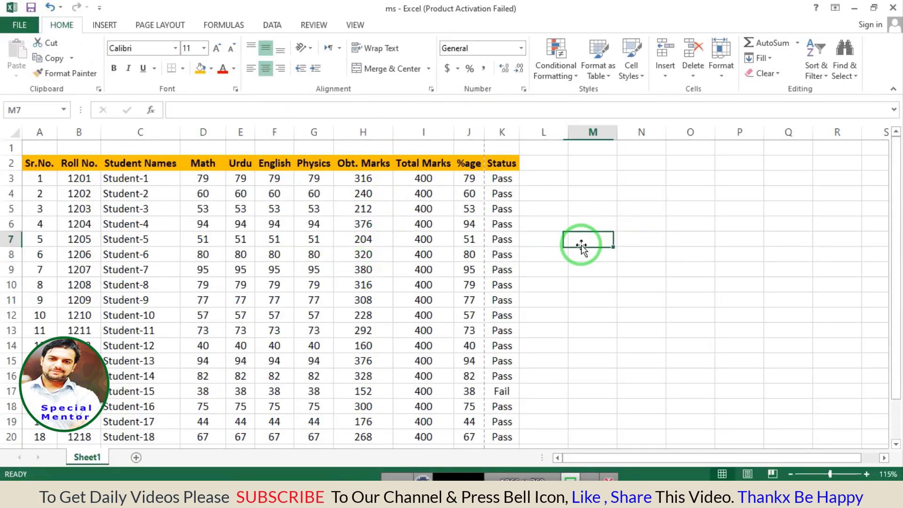
{"action": "left_click", "coordinate": [356, 25]}
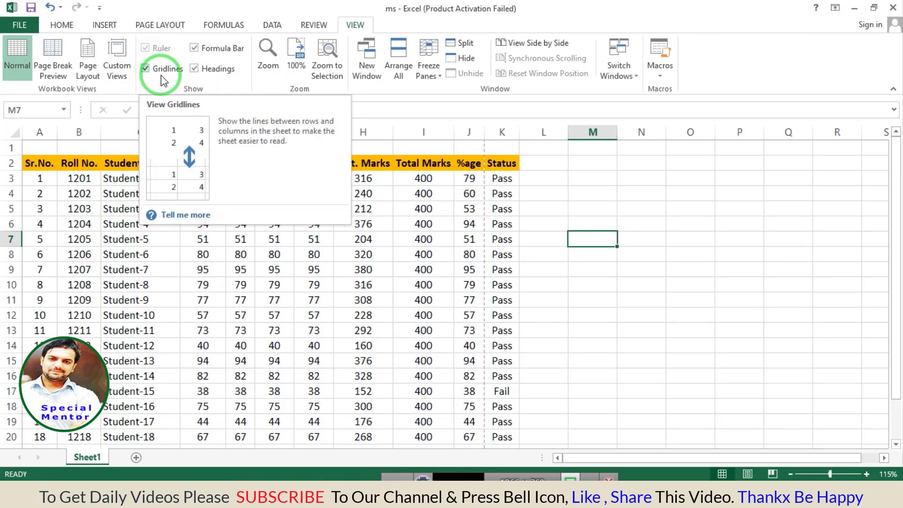
{"action": "left_click", "coordinate": [630, 207]}
{"action": "left_click", "coordinate": [636, 270]}
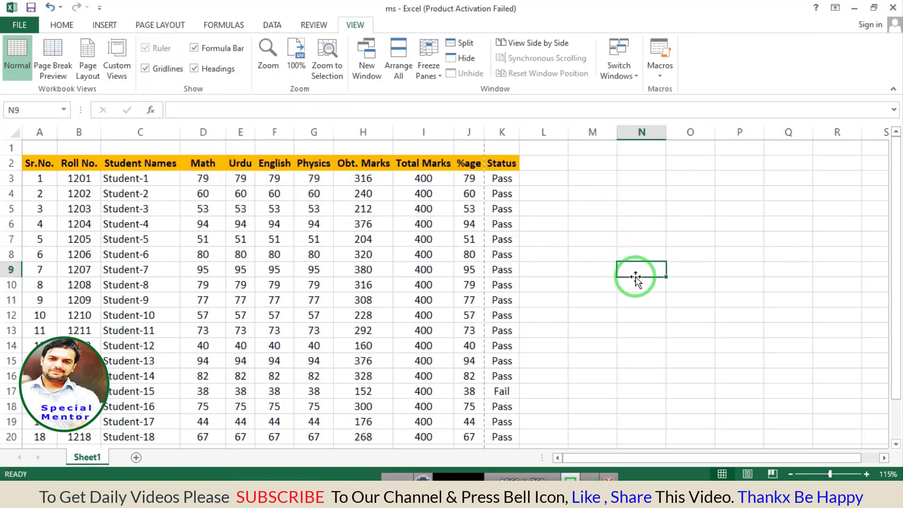
{"action": "left_click", "coordinate": [689, 221]}
{"action": "left_click", "coordinate": [578, 196]}
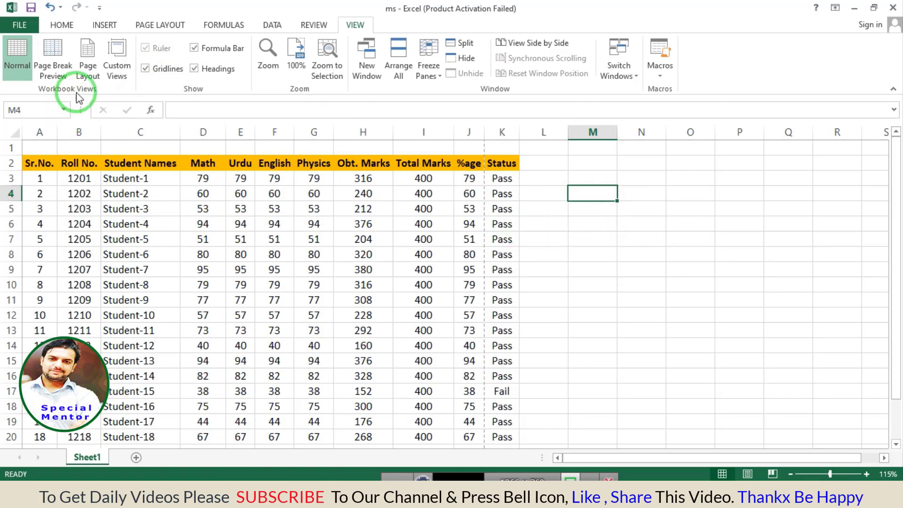
{"action": "left_click", "coordinate": [146, 70]}
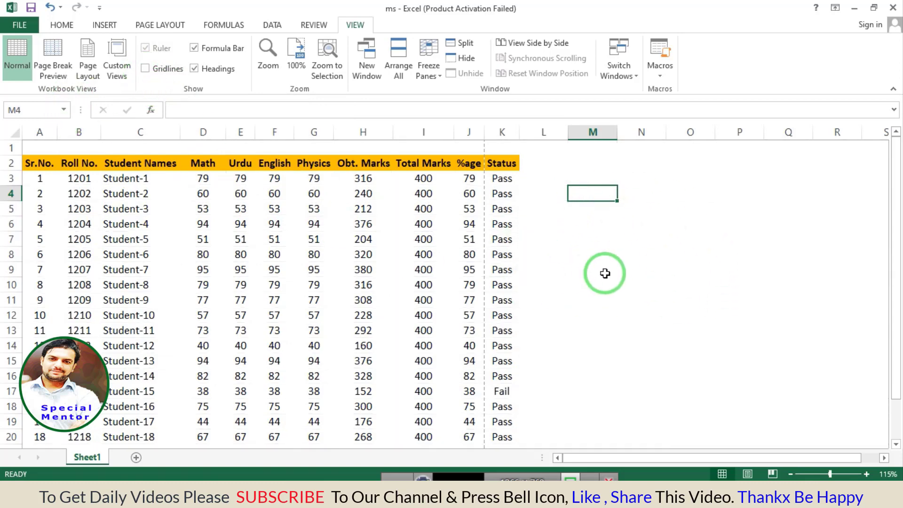
{"action": "left_click", "coordinate": [613, 240]}
{"action": "left_click", "coordinate": [398, 223]}
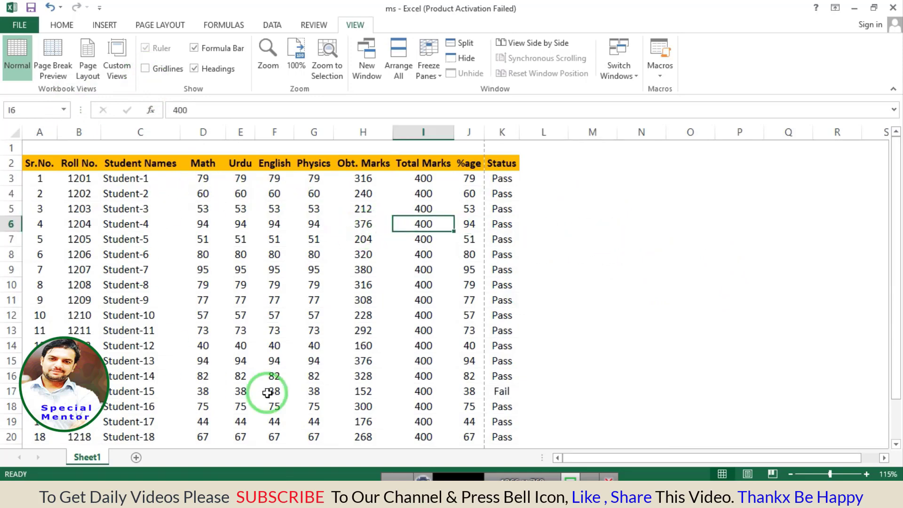
{"action": "left_click", "coordinate": [609, 209]}
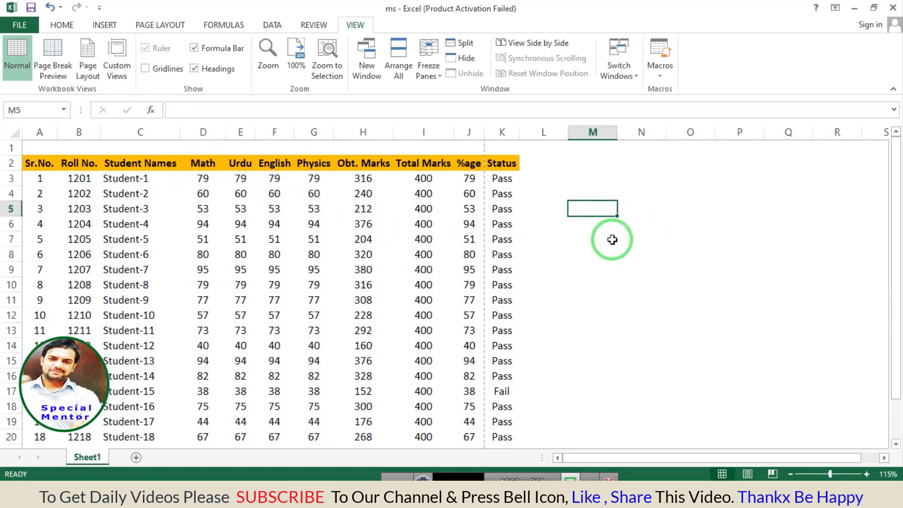
{"action": "left_click", "coordinate": [611, 239]}
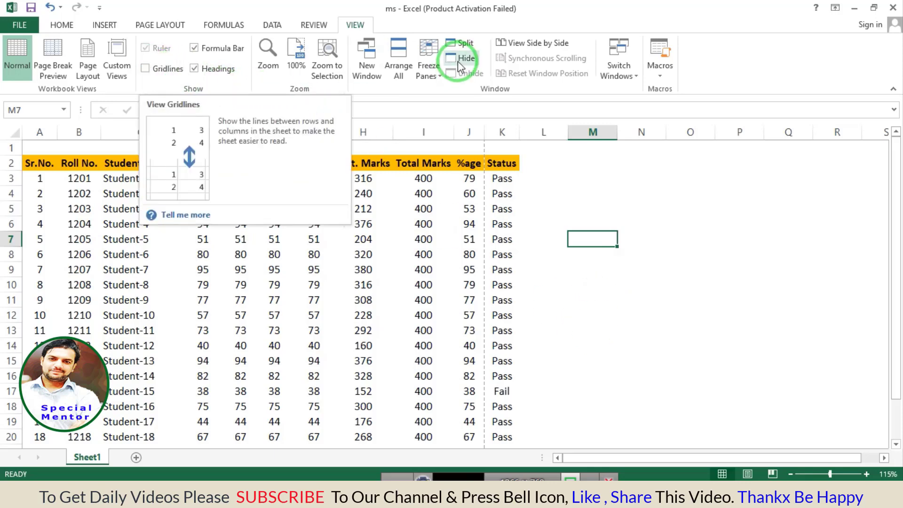
{"action": "left_click", "coordinate": [144, 68]}
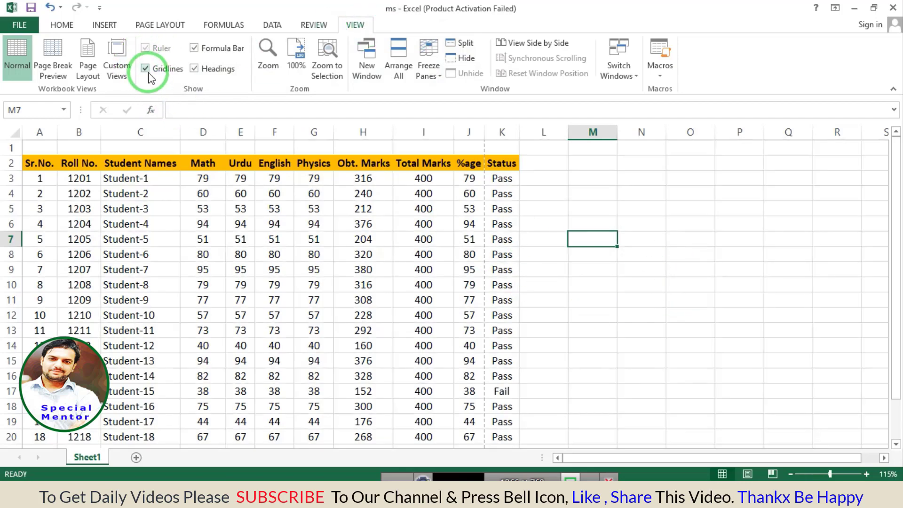
{"action": "left_click", "coordinate": [147, 71]}
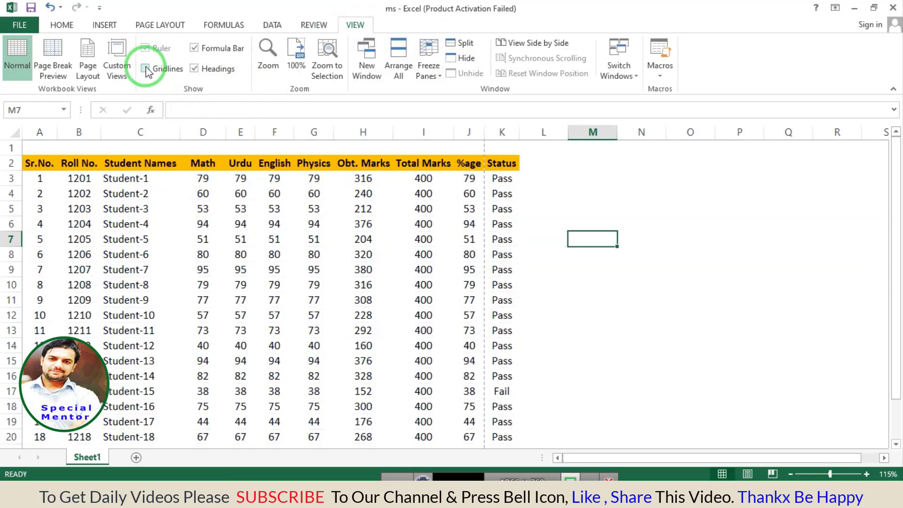
{"action": "left_click", "coordinate": [145, 69]}
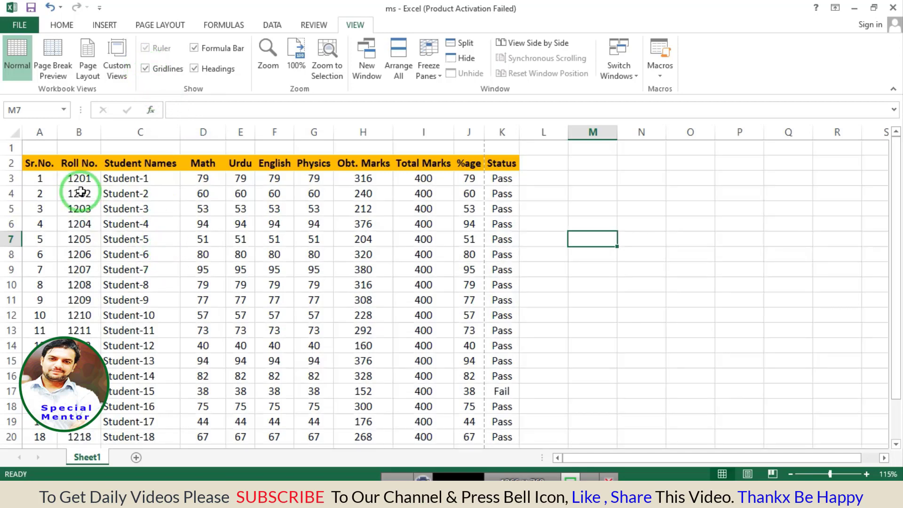
{"action": "left_click_drag", "start_coordinate": [40, 178], "coordinate": [489, 437]}
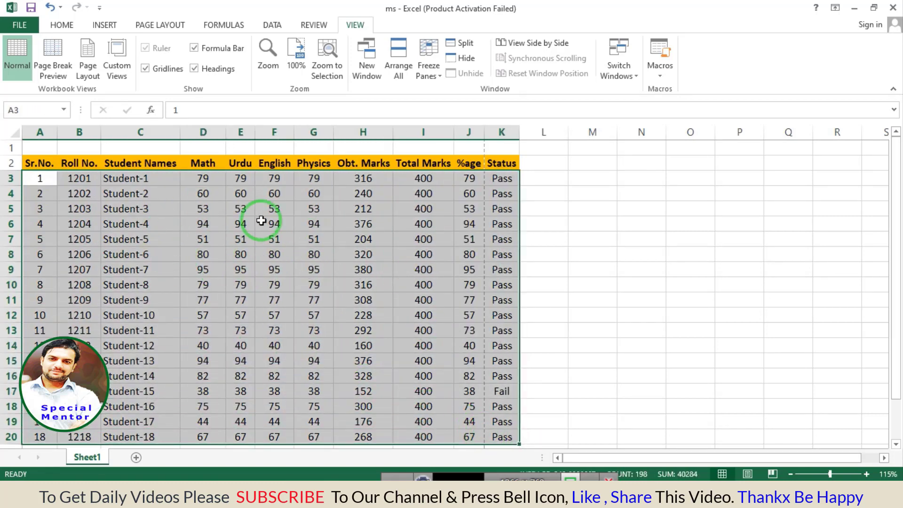
Check the table's print preview, then return to the sheet and select E5
{"action": "left_click", "coordinate": [15, 25]}
{"action": "left_click", "coordinate": [34, 188]}
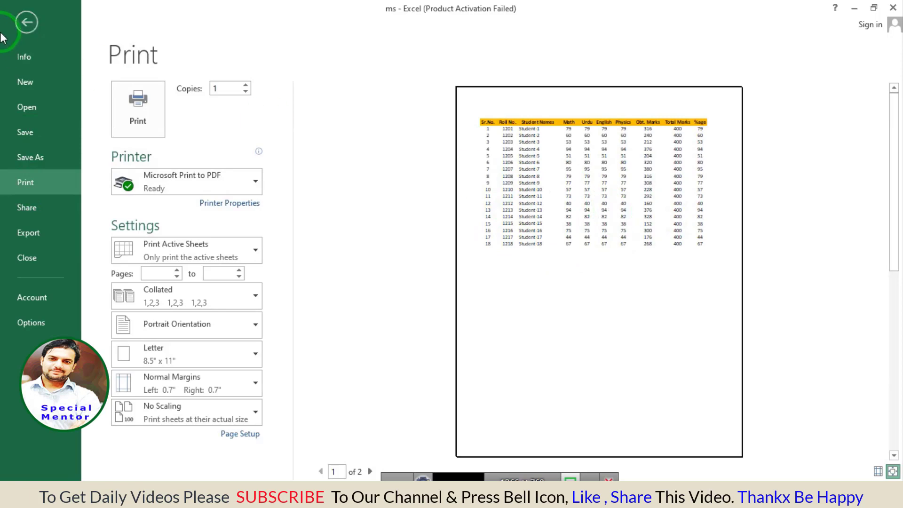
{"action": "left_click", "coordinate": [27, 23]}
{"action": "left_click", "coordinate": [238, 205]}
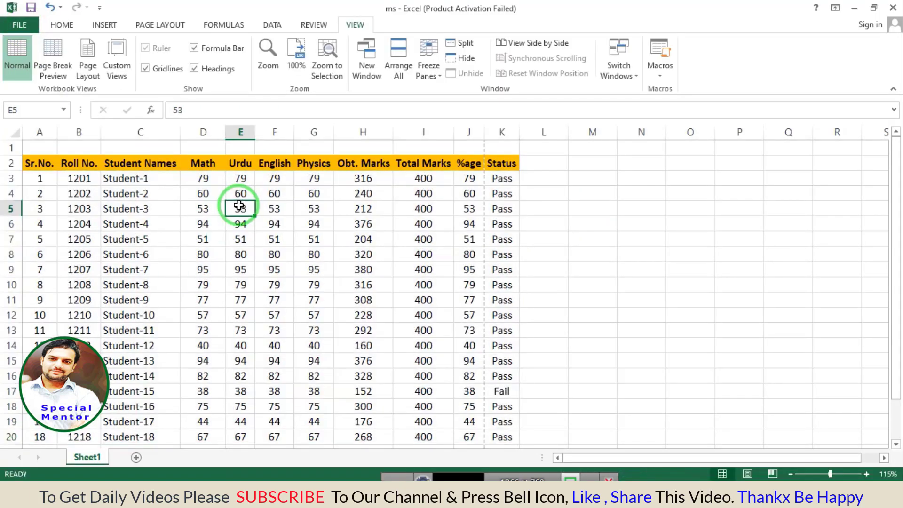
Apply a Bottom Border to the empty test cell M5 from the Home Borders list
{"action": "left_click", "coordinate": [60, 30]}
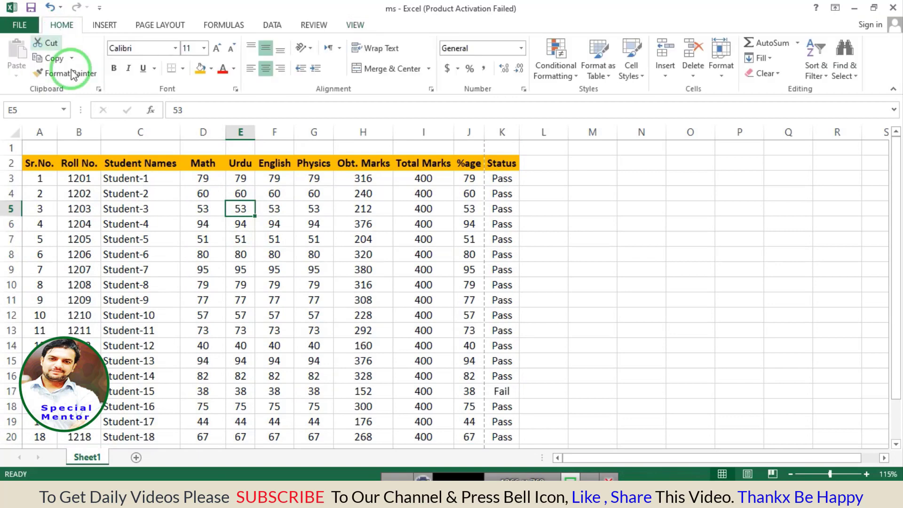
{"action": "left_click", "coordinate": [183, 69]}
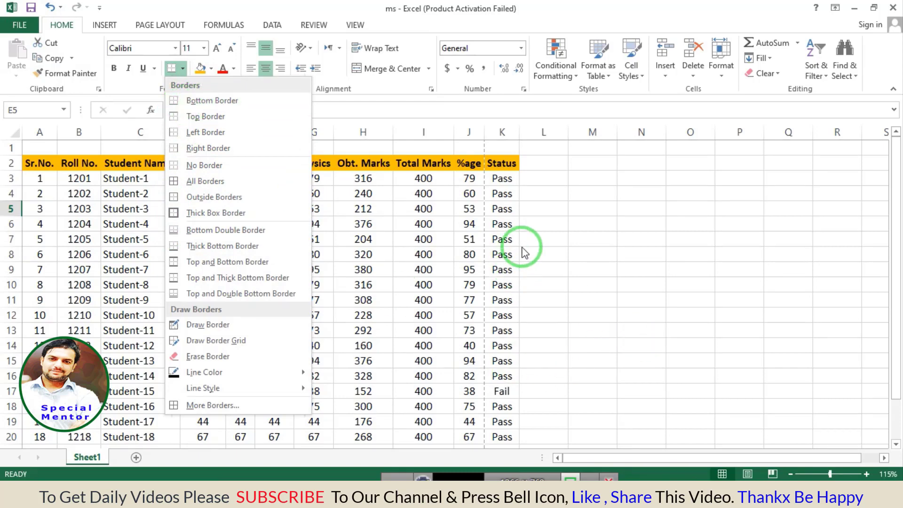
{"action": "left_click", "coordinate": [618, 196]}
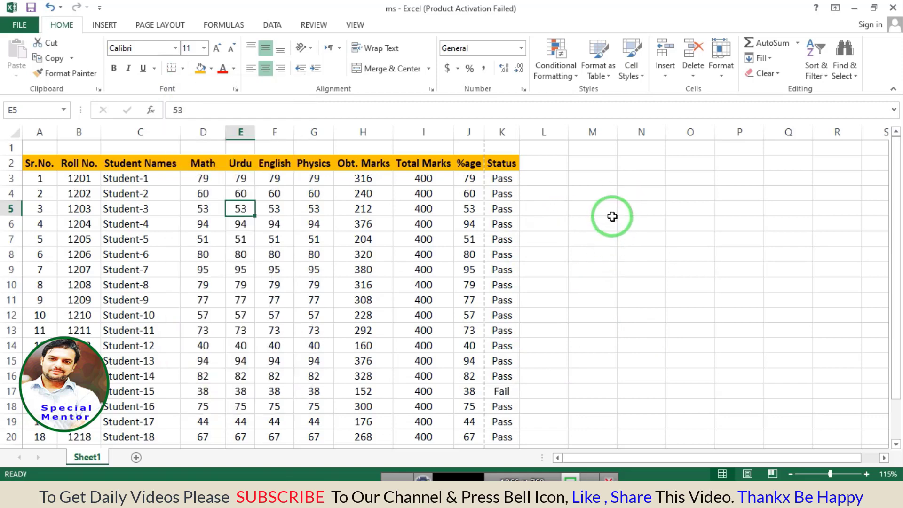
{"action": "left_click", "coordinate": [596, 209]}
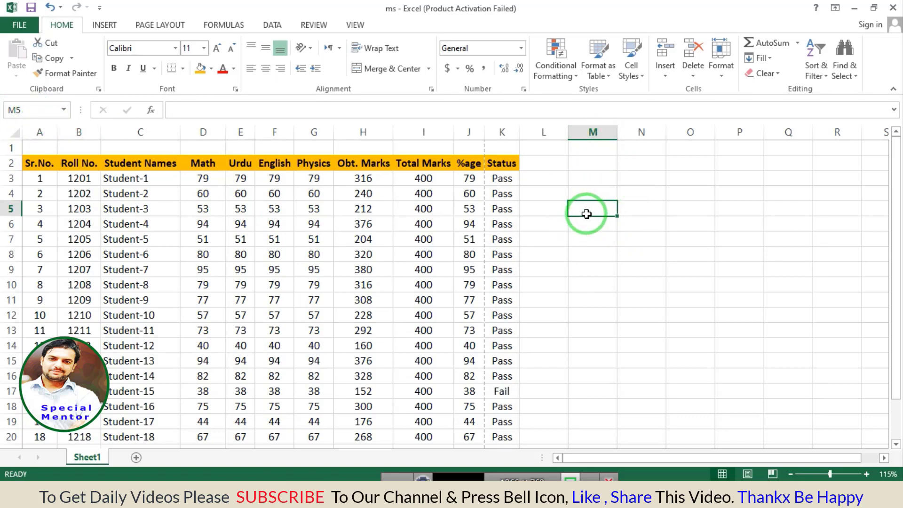
{"action": "left_click", "coordinate": [183, 68]}
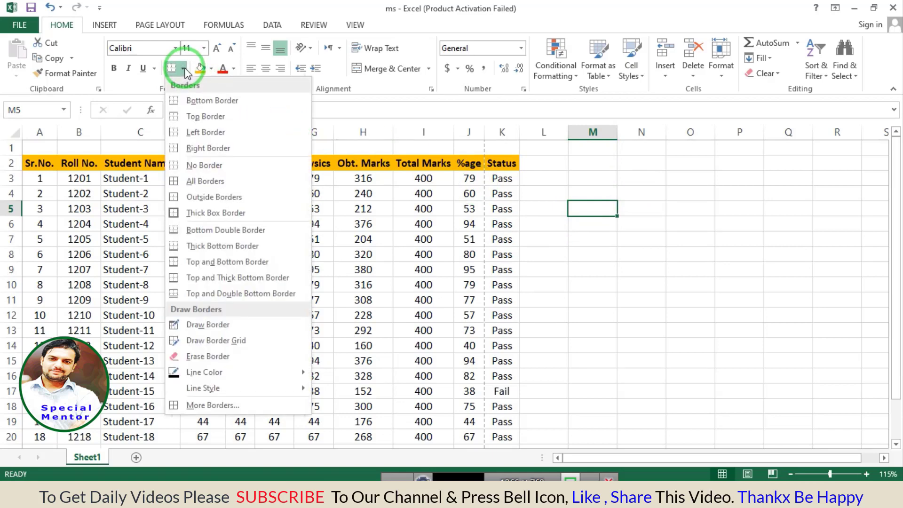
{"action": "left_click", "coordinate": [185, 100]}
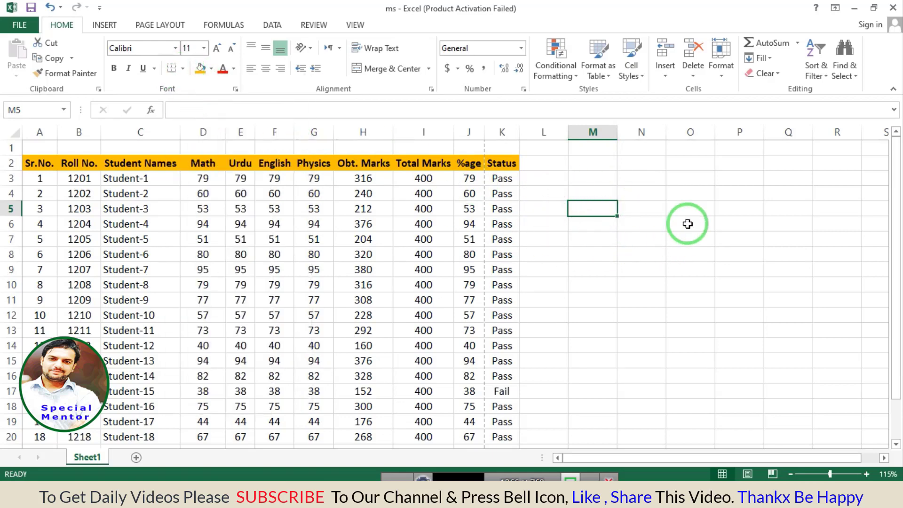
{"action": "left_click", "coordinate": [694, 209]}
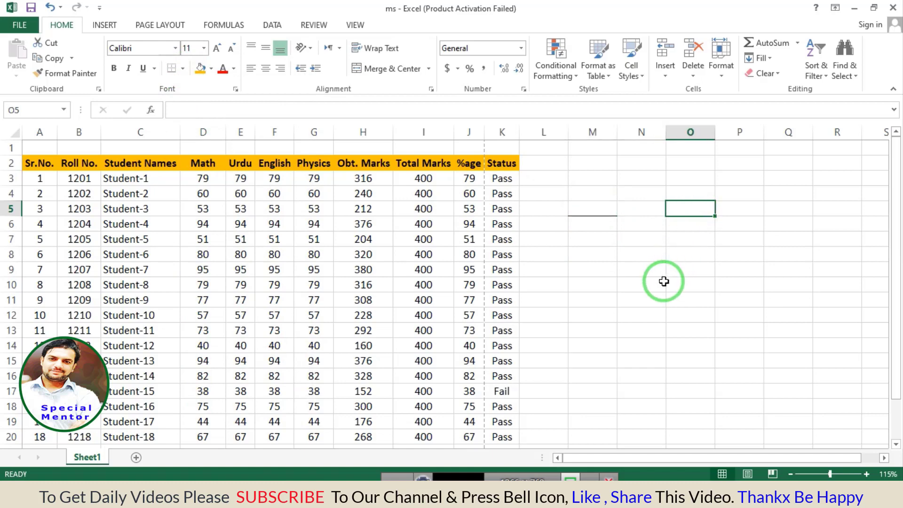
{"action": "left_click", "coordinate": [584, 209]}
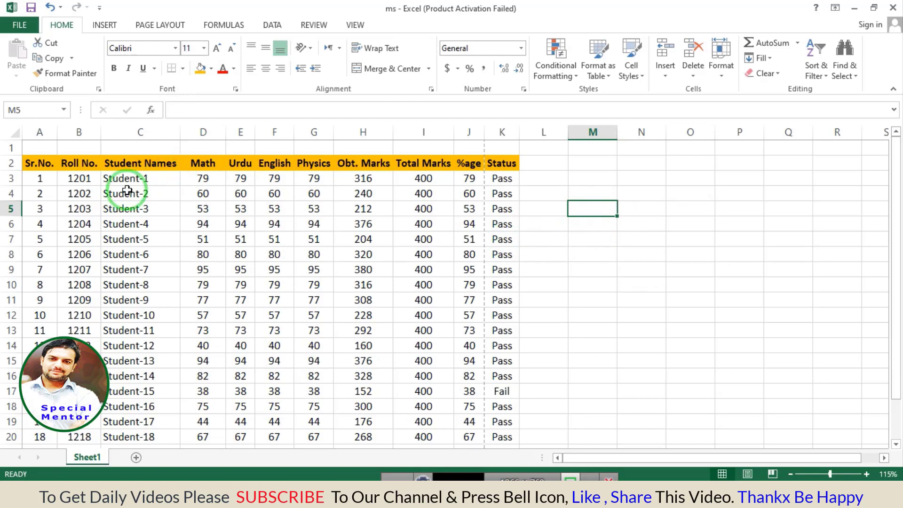
{"action": "left_click", "coordinate": [141, 194]}
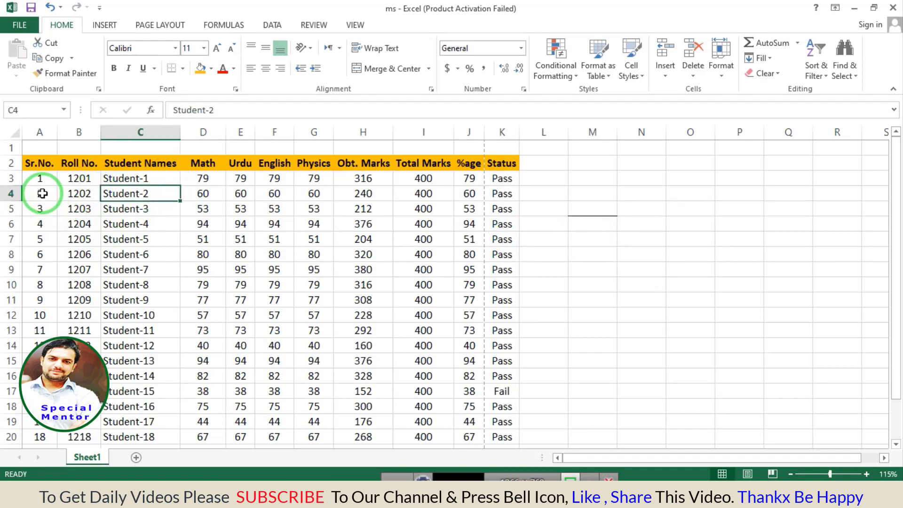
Give row 4 (A4:K4) a Top Border, undoing a mistaken Bottom Border first
{"action": "mouse_move", "coordinate": [39, 193]}
{"action": "left_mouse_down"}
{"action": "mouse_move", "coordinate": [187, 202]}
{"action": "mouse_move", "coordinate": [506, 194]}
{"action": "left_mouse_up"}
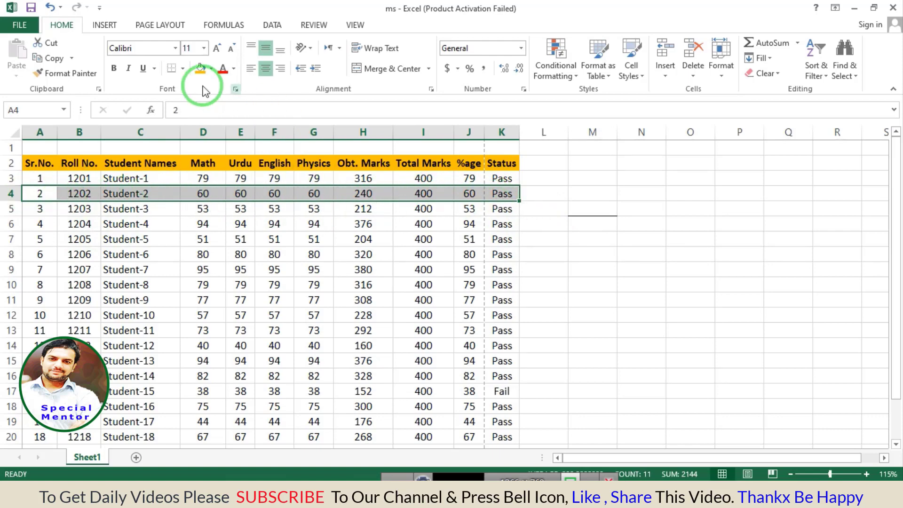
{"action": "left_click", "coordinate": [183, 69]}
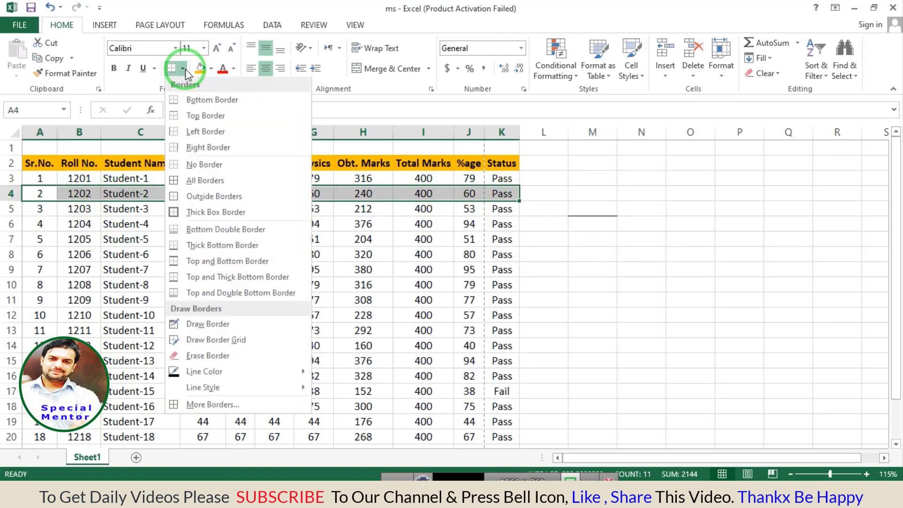
{"action": "left_click", "coordinate": [188, 101]}
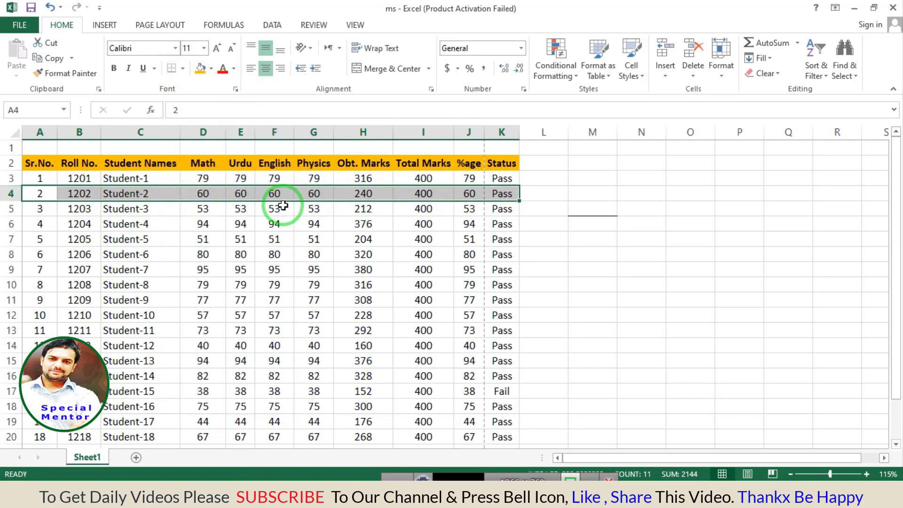
{"action": "left_click", "coordinate": [265, 251]}
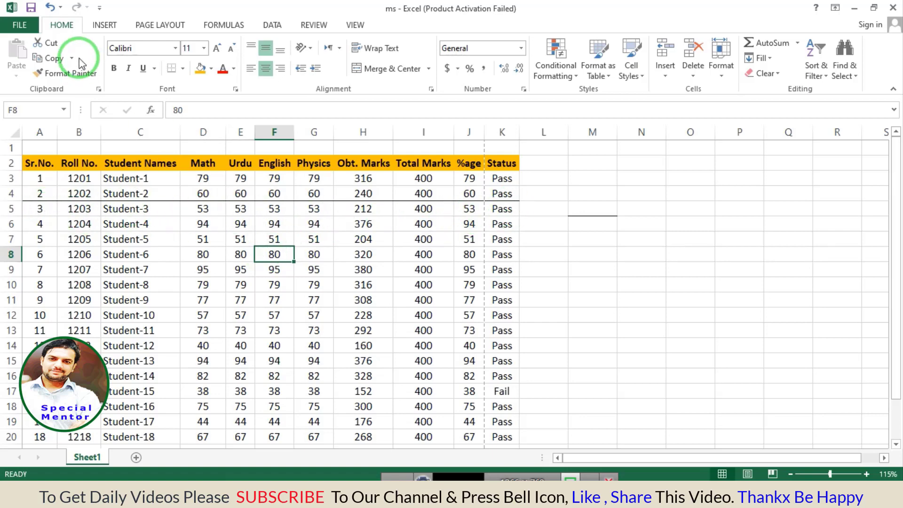
{"action": "left_click", "coordinate": [49, 7]}
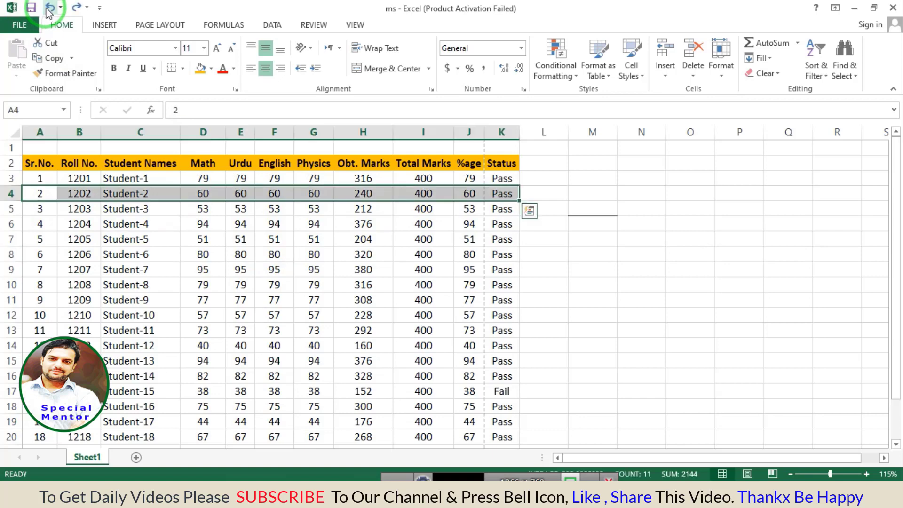
{"action": "left_click", "coordinate": [182, 68]}
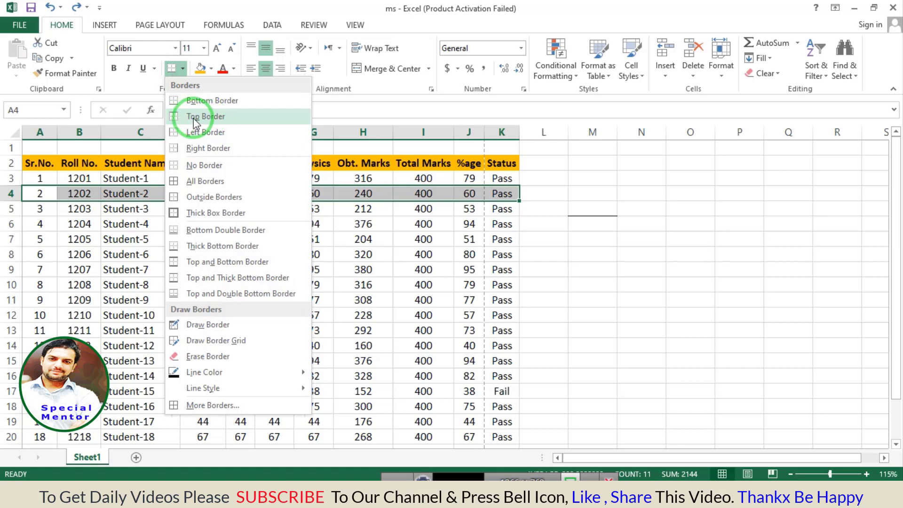
{"action": "left_click", "coordinate": [194, 117]}
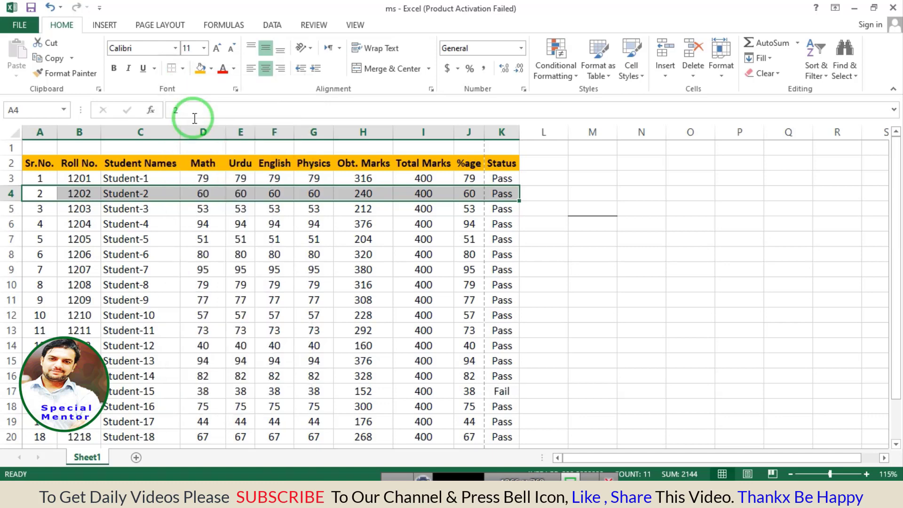
{"action": "left_click", "coordinate": [178, 221]}
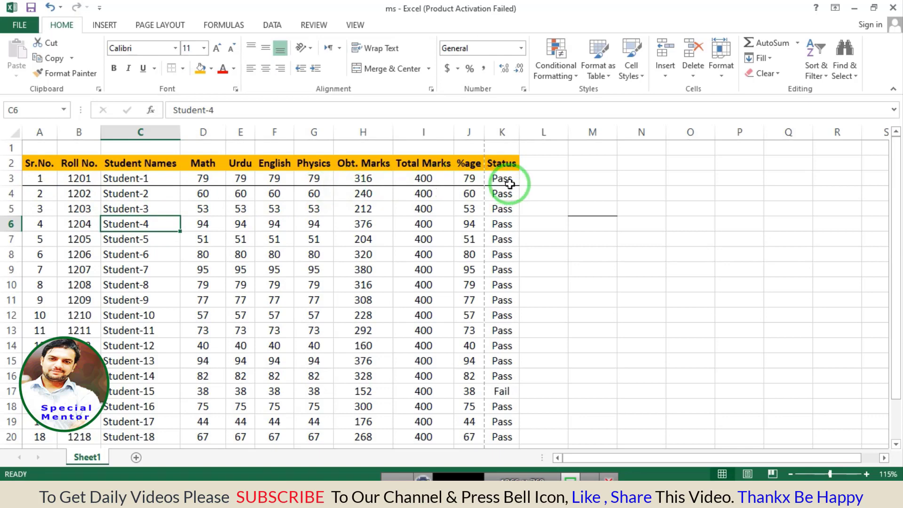
Add a Top Border to test cell M5
{"action": "left_click", "coordinate": [580, 210]}
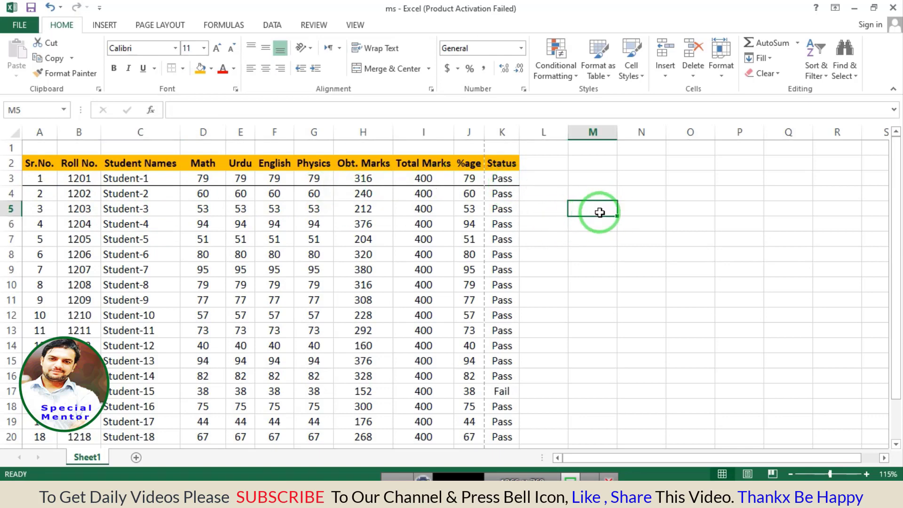
{"action": "left_click", "coordinate": [588, 253]}
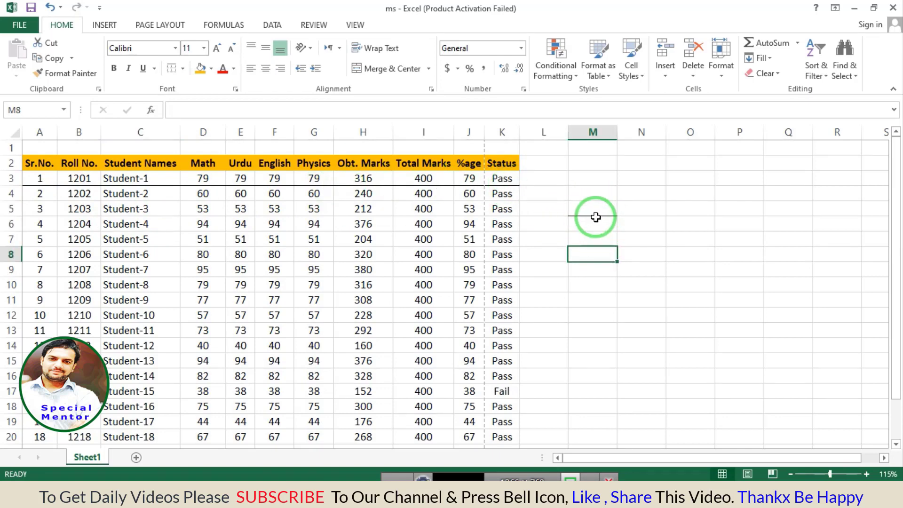
{"action": "left_click", "coordinate": [585, 207]}
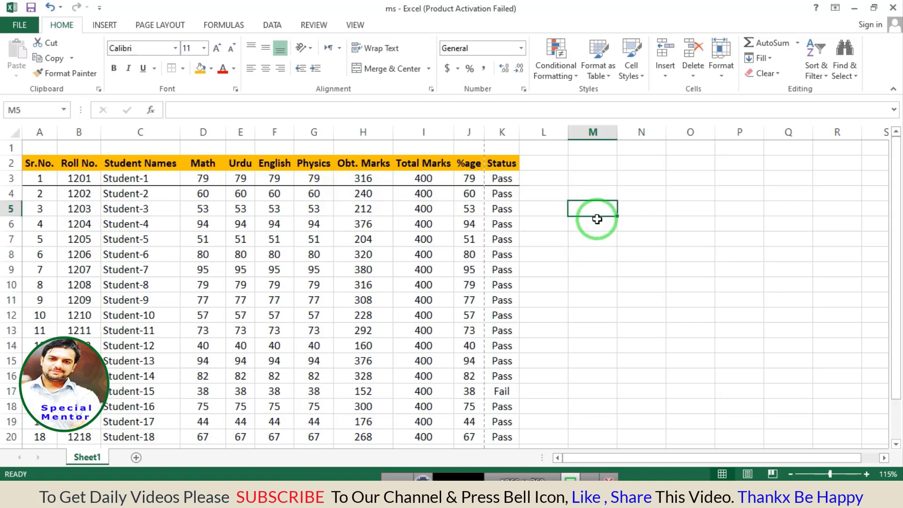
{"action": "left_click", "coordinate": [182, 69]}
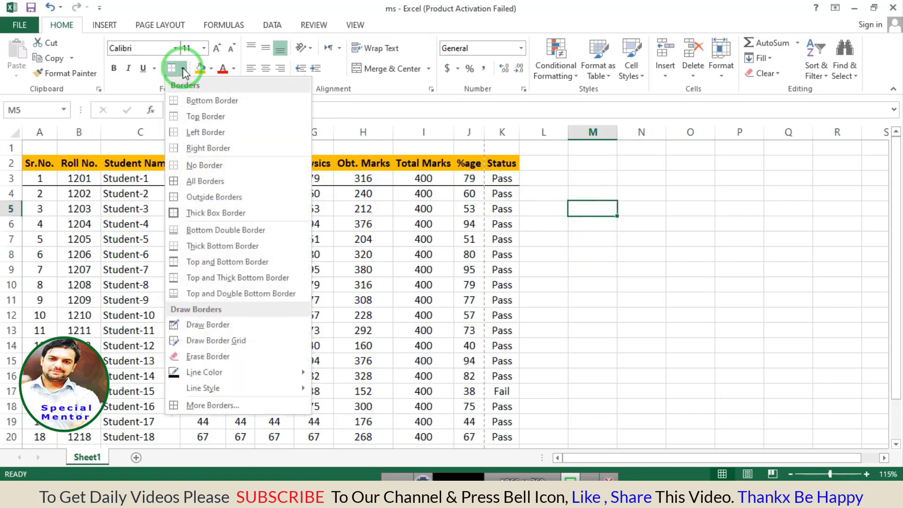
{"action": "left_click", "coordinate": [190, 121]}
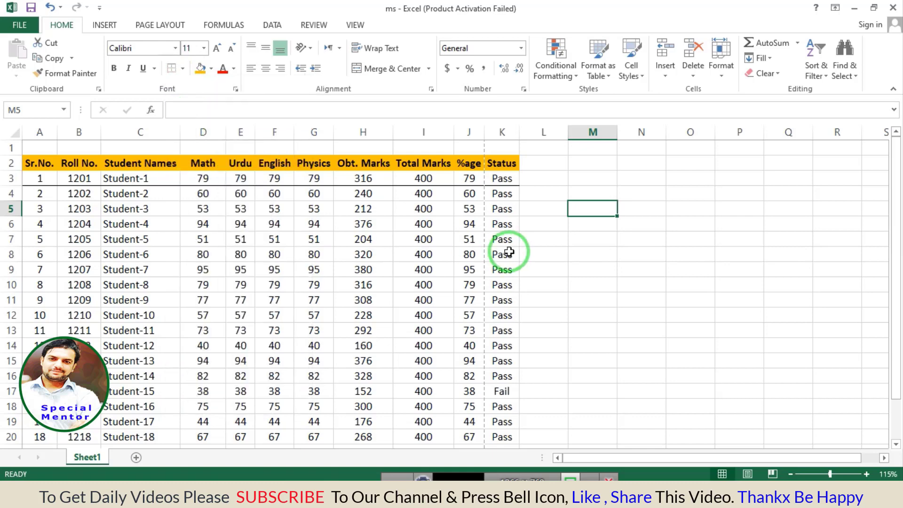
{"action": "left_click", "coordinate": [585, 245]}
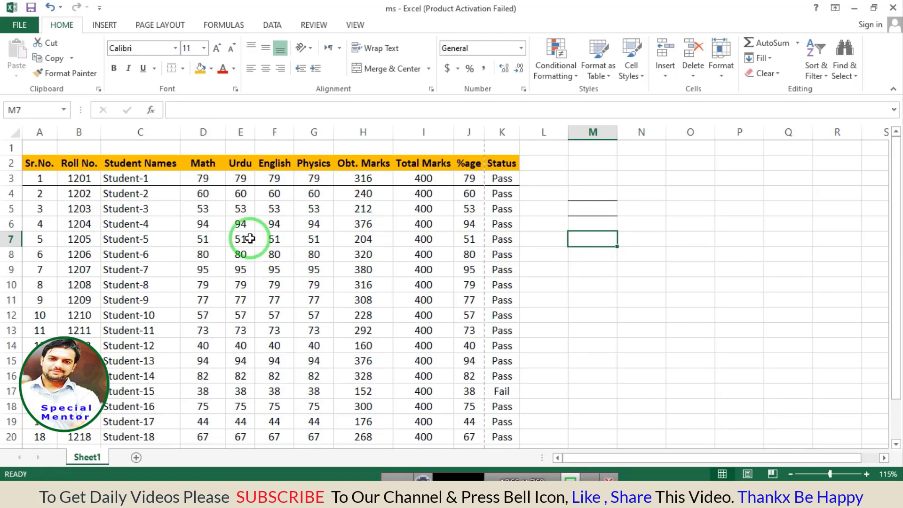
Add a Left Border to test cell M5
{"action": "left_click", "coordinate": [183, 68]}
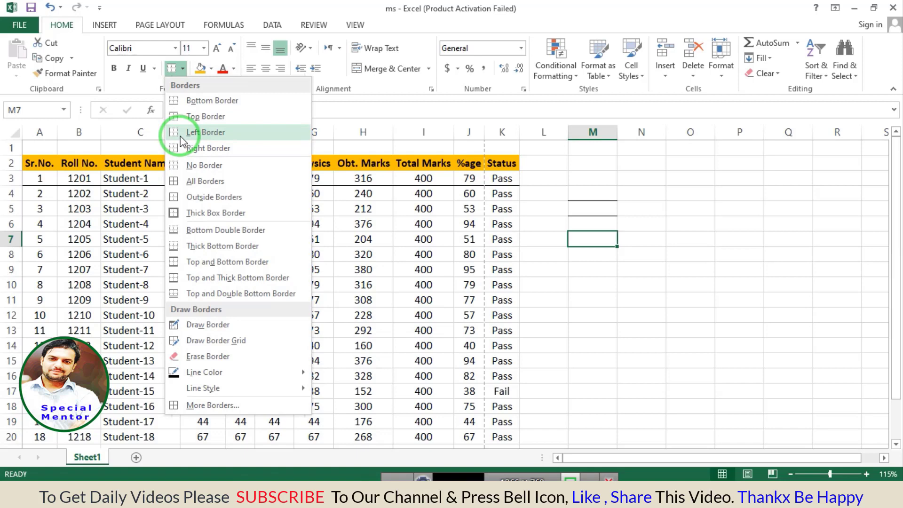
{"action": "left_click", "coordinate": [410, 245]}
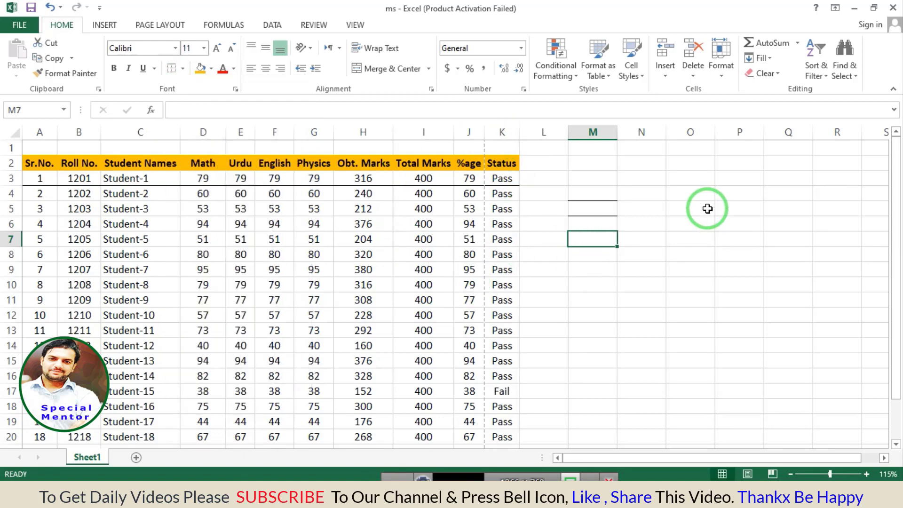
{"action": "left_click", "coordinate": [587, 210]}
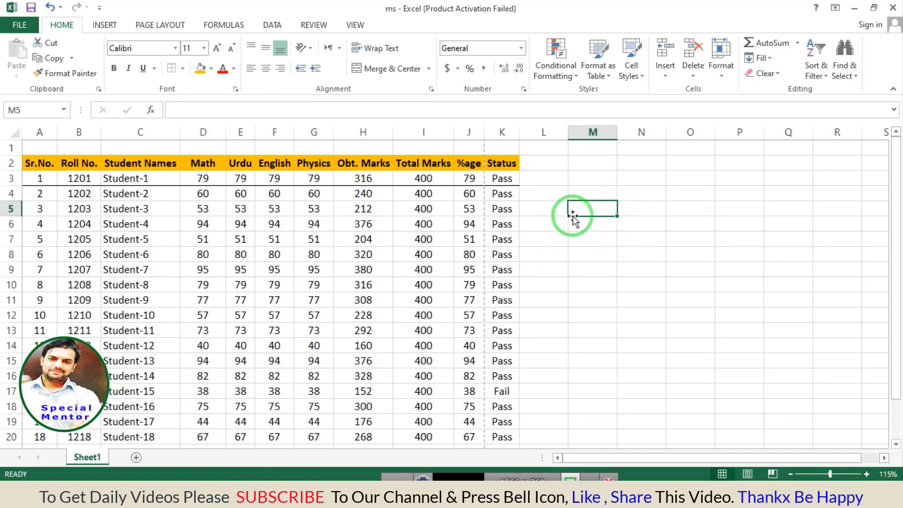
{"action": "left_click", "coordinate": [183, 69]}
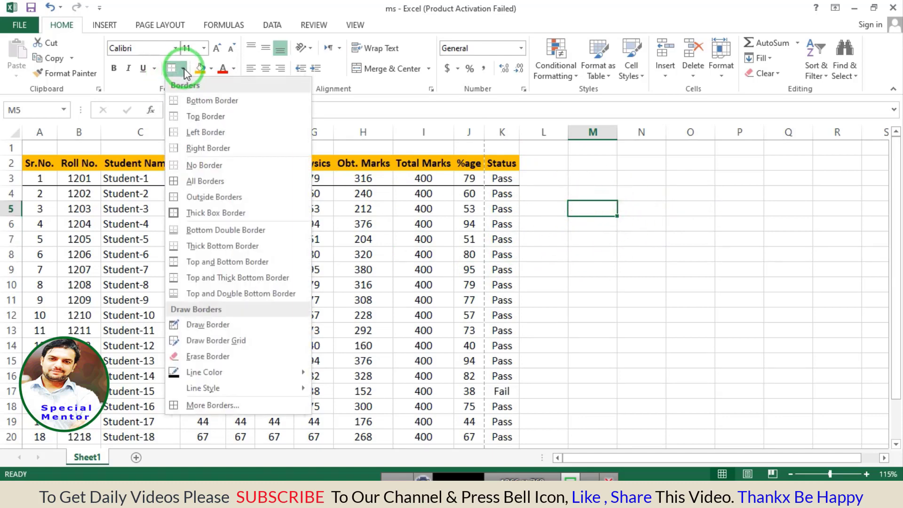
{"action": "left_click", "coordinate": [194, 133]}
{"action": "left_click", "coordinate": [720, 240]}
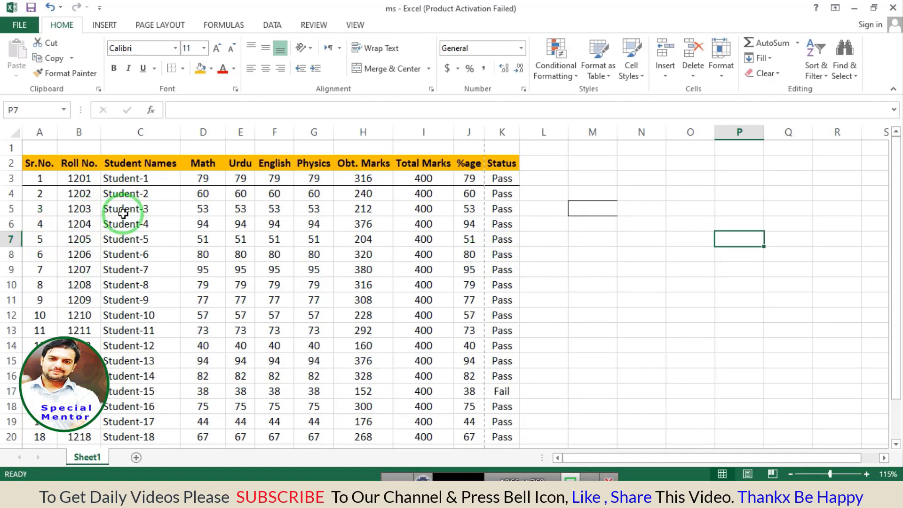
Add a Left Border to the Student Names cells C5:C15
{"action": "left_click_drag", "start_coordinate": [127, 210], "coordinate": [125, 358]}
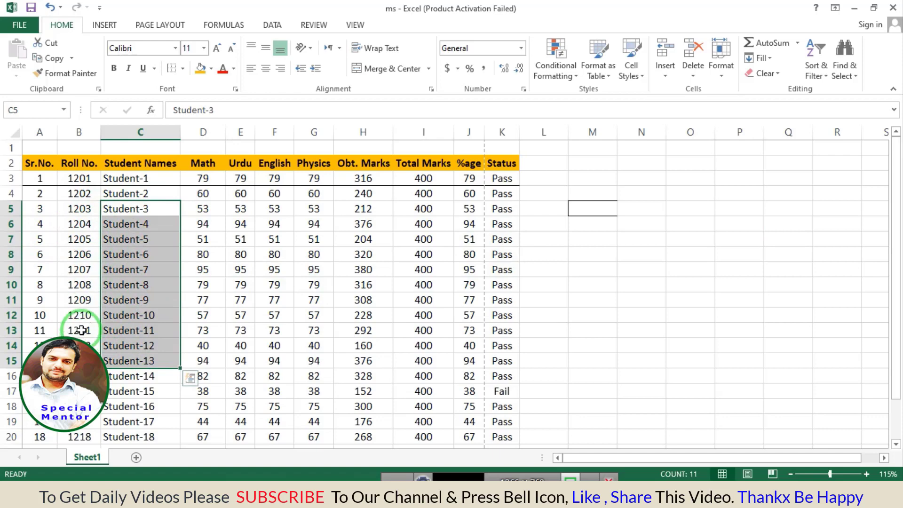
{"action": "left_click", "coordinate": [183, 69]}
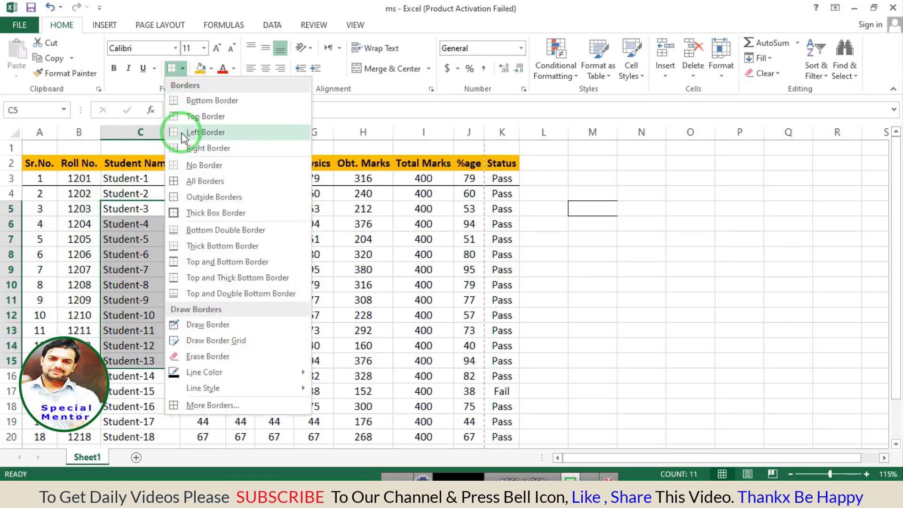
{"action": "left_click", "coordinate": [203, 136]}
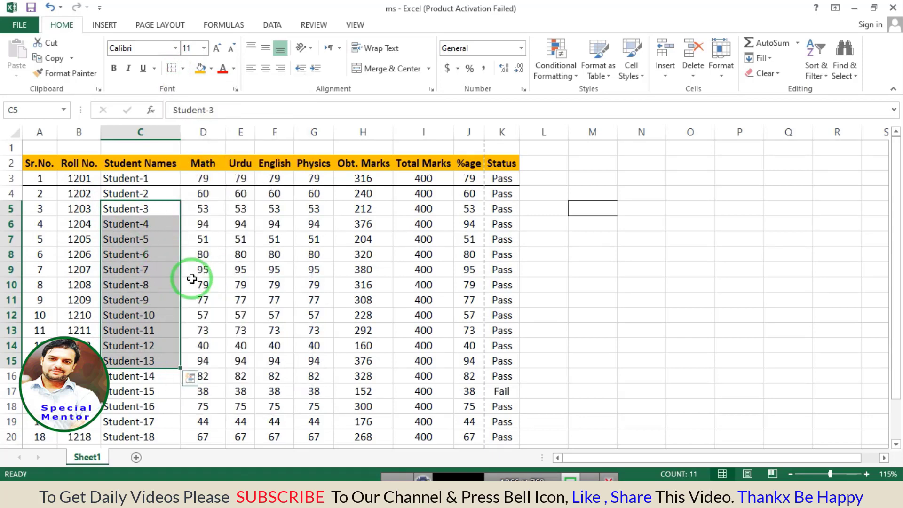
{"action": "left_click", "coordinate": [240, 254]}
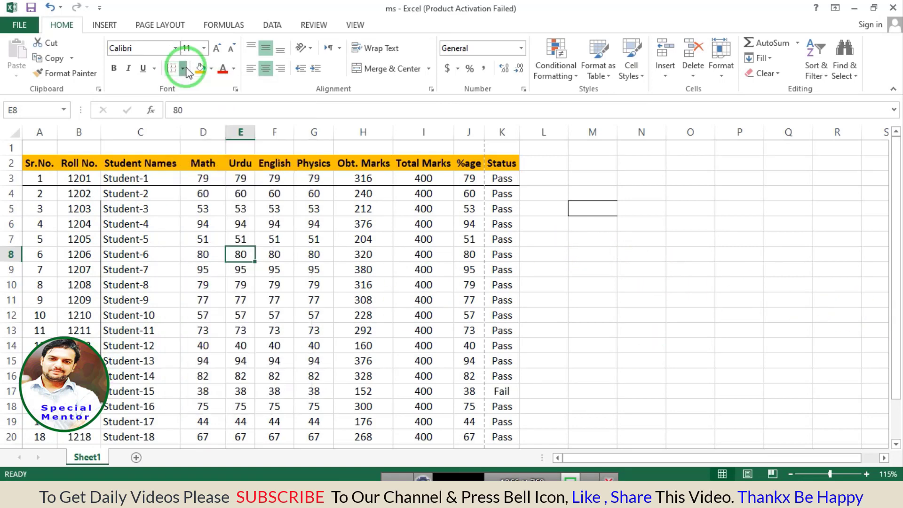
Add a Right Border to Obt. Marks cells H5:H14 and All Borders to I8
{"action": "left_click_drag", "start_coordinate": [363, 209], "coordinate": [356, 320]}
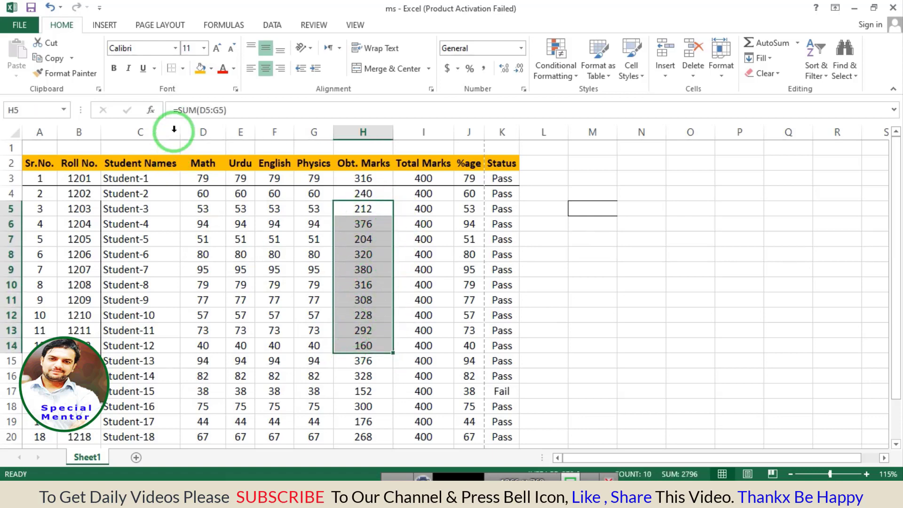
{"action": "left_click", "coordinate": [183, 69]}
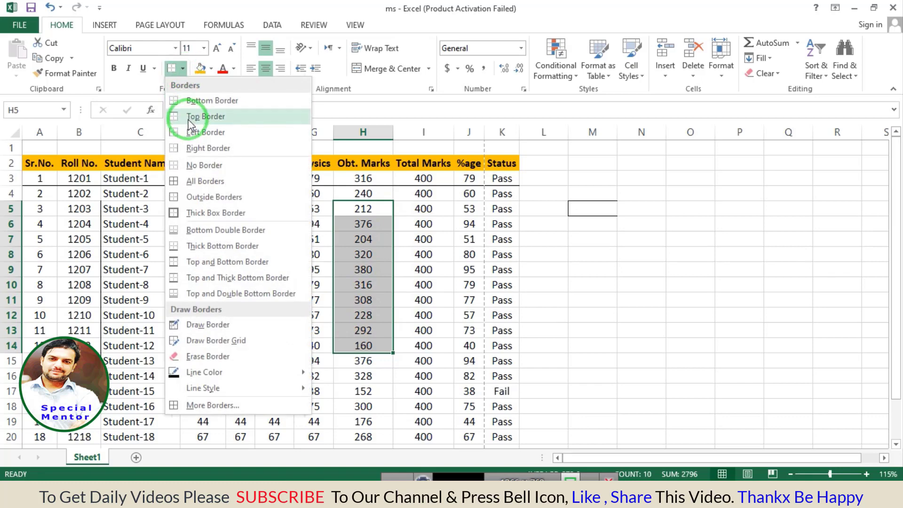
{"action": "left_click", "coordinate": [222, 163]}
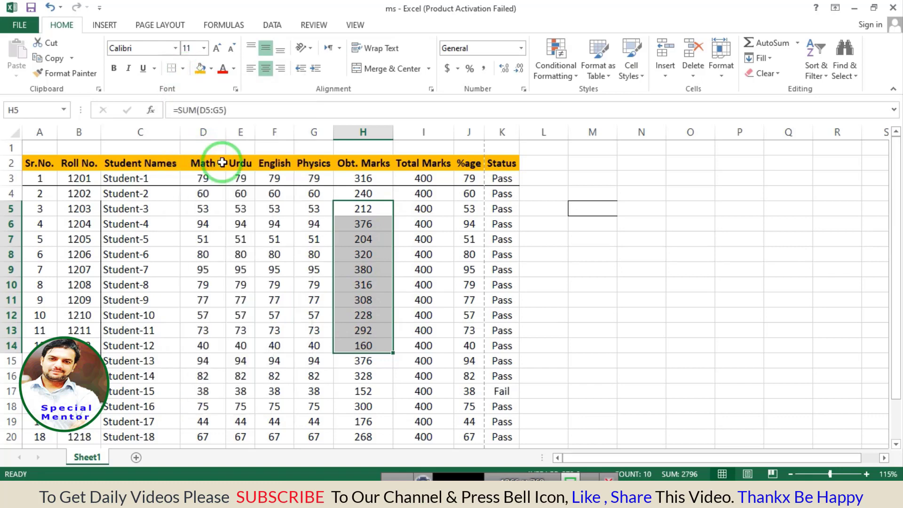
{"action": "left_click", "coordinate": [403, 253]}
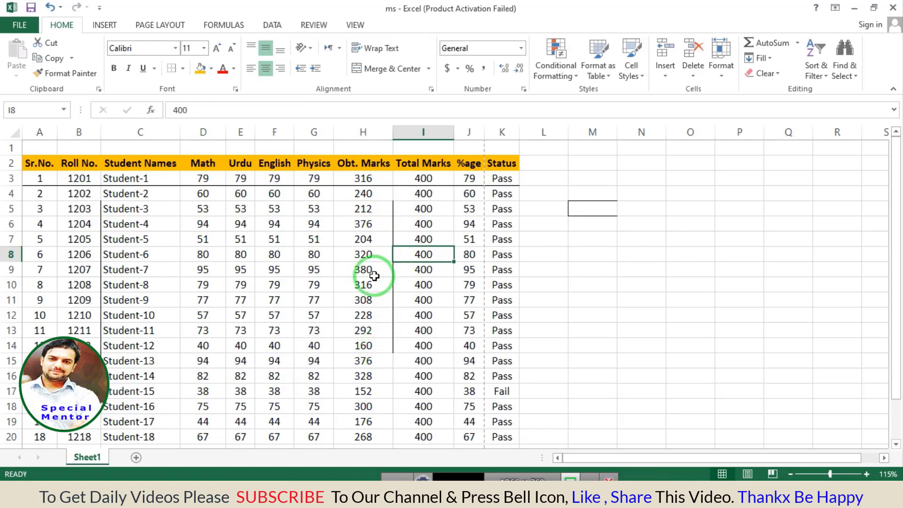
{"action": "left_click", "coordinate": [183, 69]}
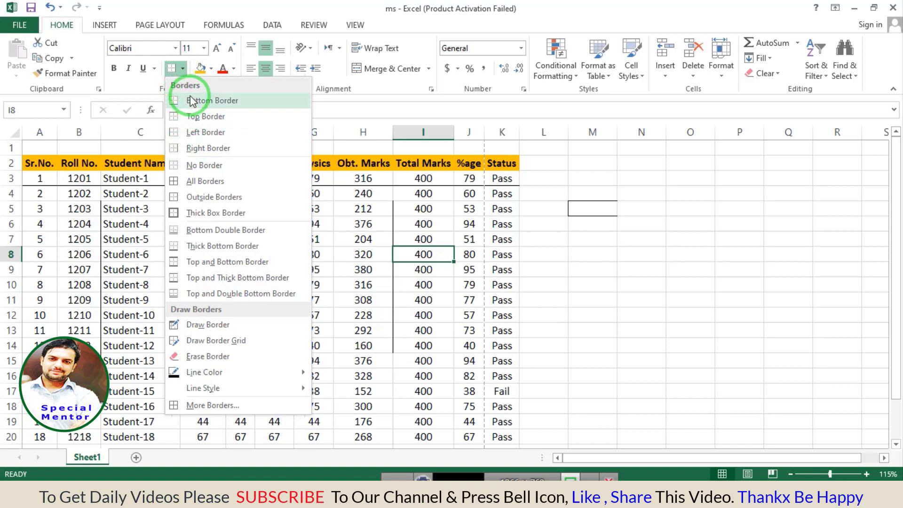
{"action": "left_click", "coordinate": [206, 186]}
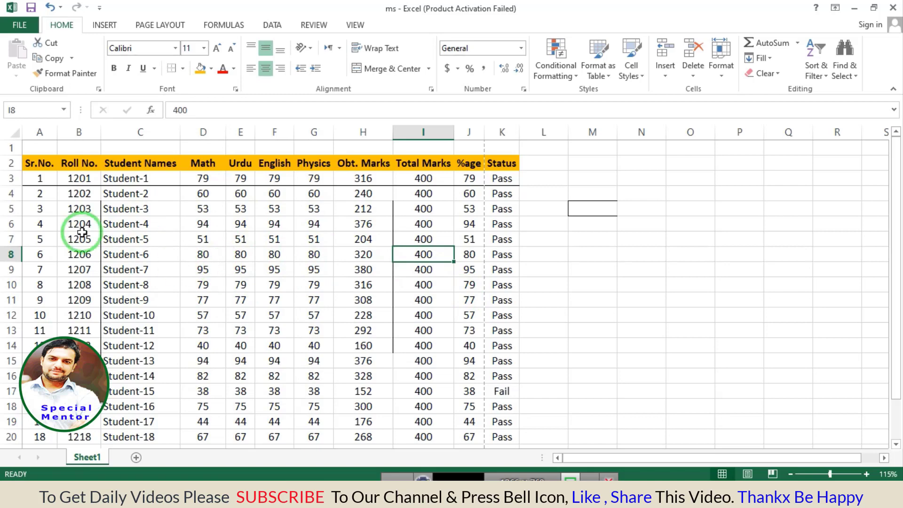
Apply All Borders to the whole table range A3:K20
{"action": "mouse_move", "coordinate": [40, 179]}
{"action": "left_mouse_down"}
{"action": "mouse_move", "coordinate": [340, 370]}
{"action": "mouse_move", "coordinate": [492, 441]}
{"action": "left_mouse_up"}
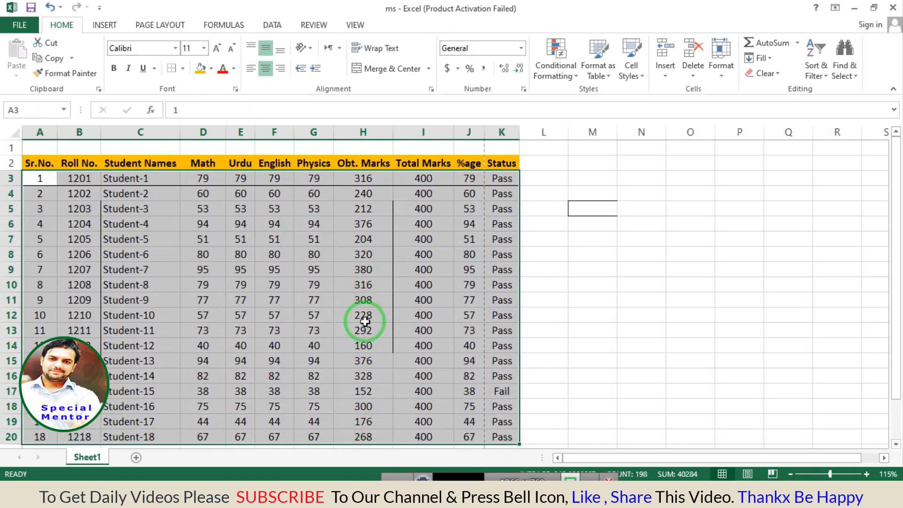
{"action": "left_click", "coordinate": [182, 68]}
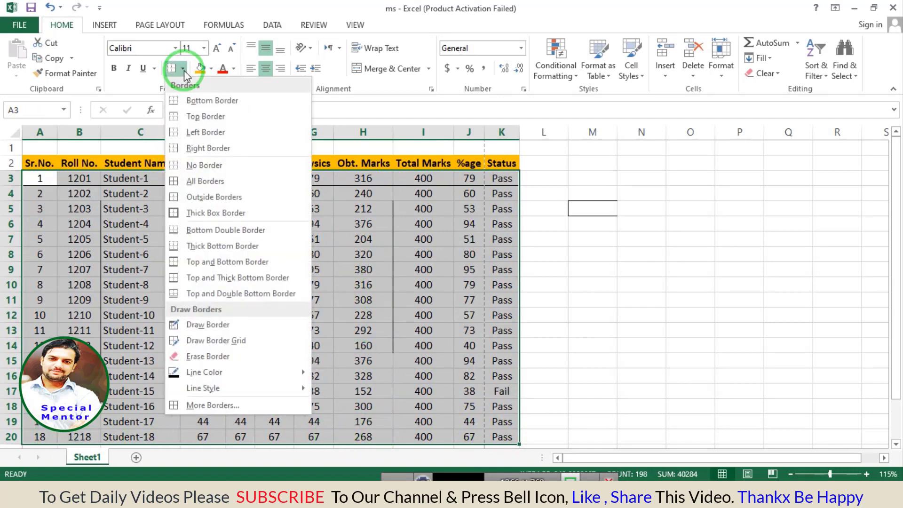
{"action": "left_click", "coordinate": [198, 184]}
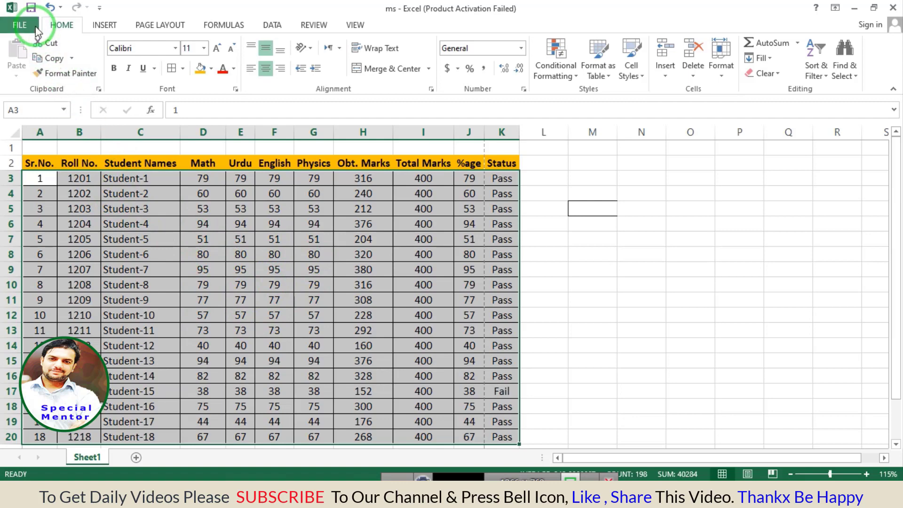
{"action": "left_click", "coordinate": [21, 25]}
{"action": "left_click", "coordinate": [30, 179]}
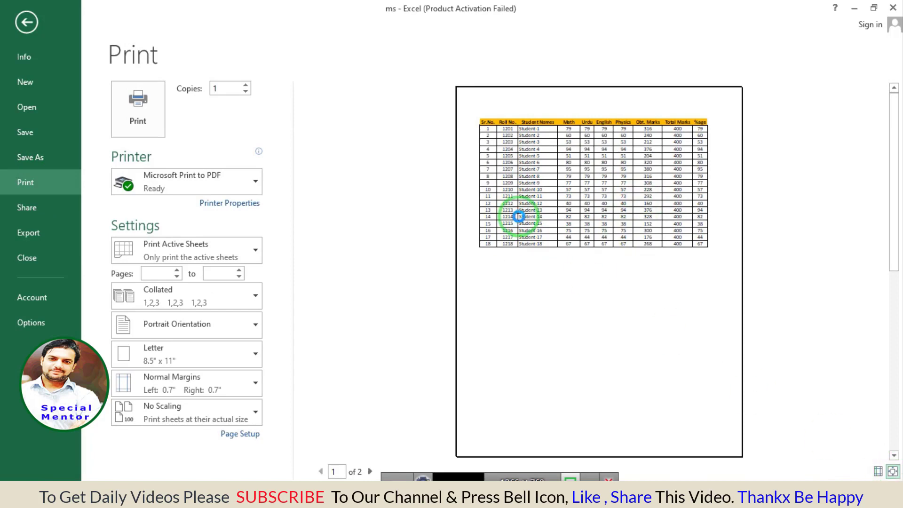
{"action": "left_click", "coordinate": [519, 219]}
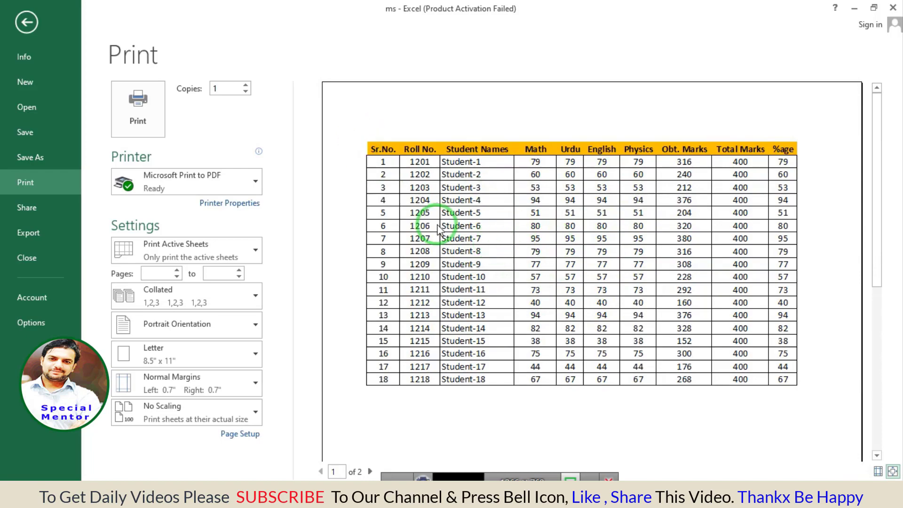
{"action": "left_click", "coordinate": [28, 21]}
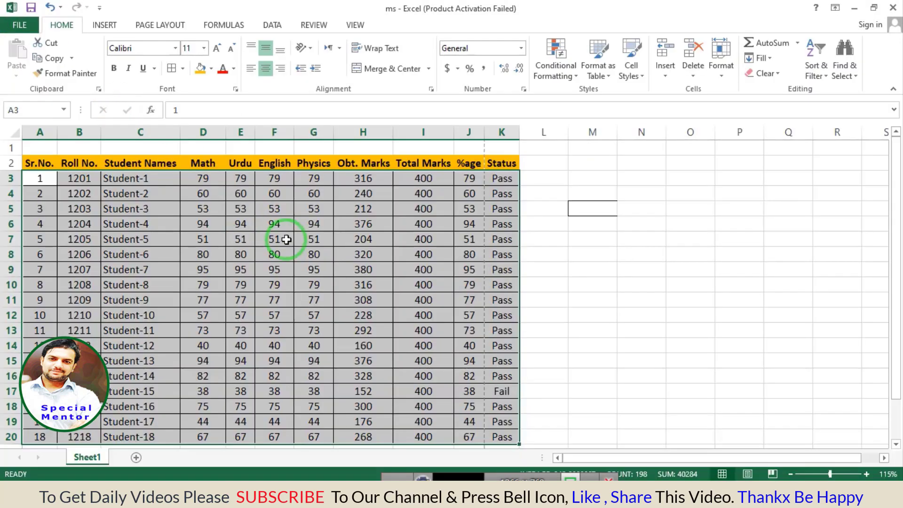
{"action": "left_click", "coordinate": [287, 240]}
{"action": "mouse_move", "coordinate": [40, 179]}
{"action": "left_mouse_down"}
{"action": "mouse_move", "coordinate": [399, 418]}
{"action": "mouse_move", "coordinate": [500, 435]}
{"action": "left_mouse_up"}
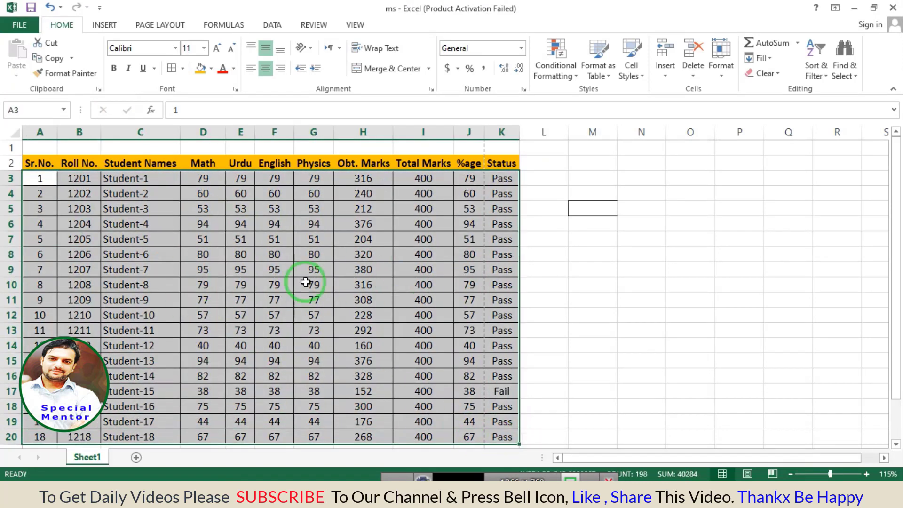
{"action": "left_click", "coordinate": [193, 268]}
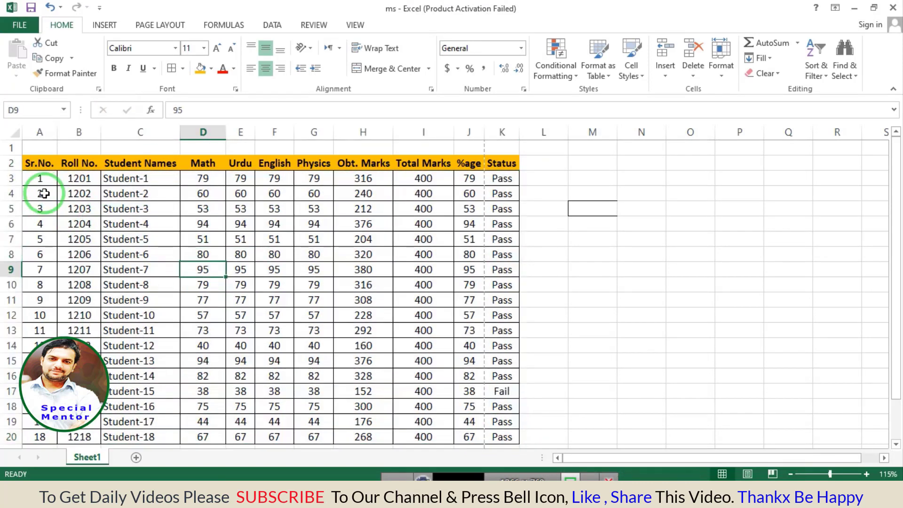
{"action": "left_click", "coordinate": [40, 178]}
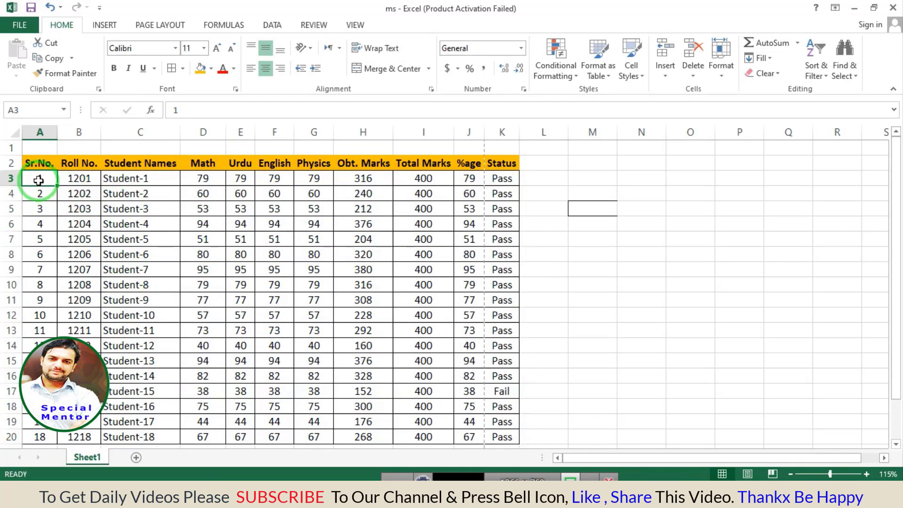
{"action": "left_click_drag", "start_coordinate": [37, 181], "coordinate": [489, 430]}
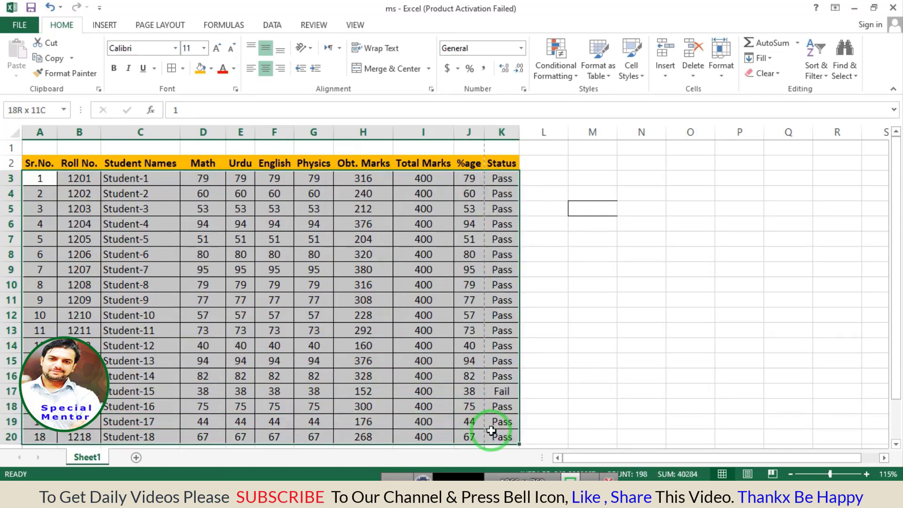
Remove every border from the table A3:K20 with No Border
{"action": "left_click", "coordinate": [184, 69]}
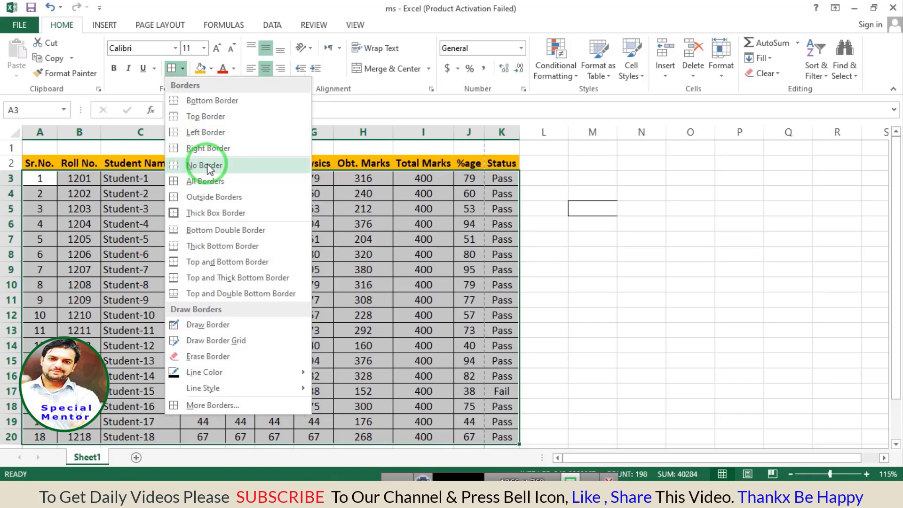
{"action": "left_click", "coordinate": [207, 165]}
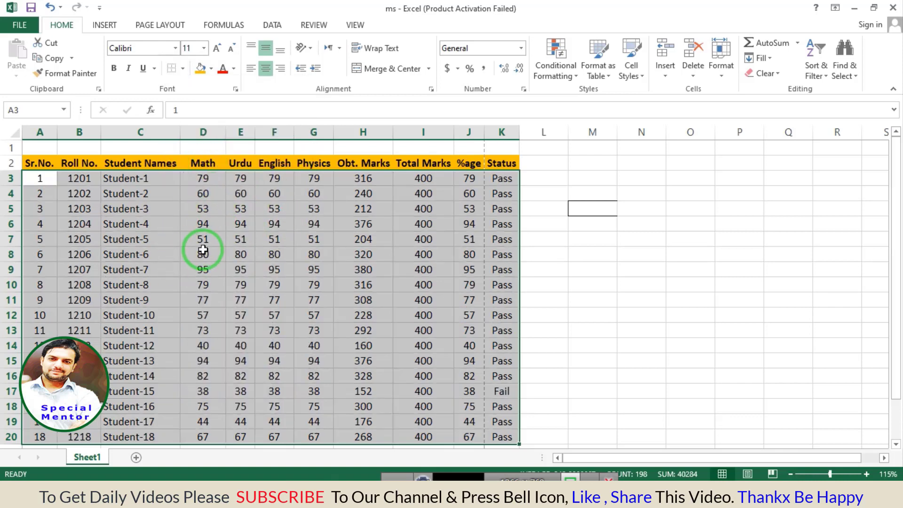
{"action": "left_click", "coordinate": [638, 300]}
Clear the leftover borders from test cell M5 with No Border
{"action": "left_click_drag", "start_coordinate": [579, 165], "coordinate": [590, 285]}
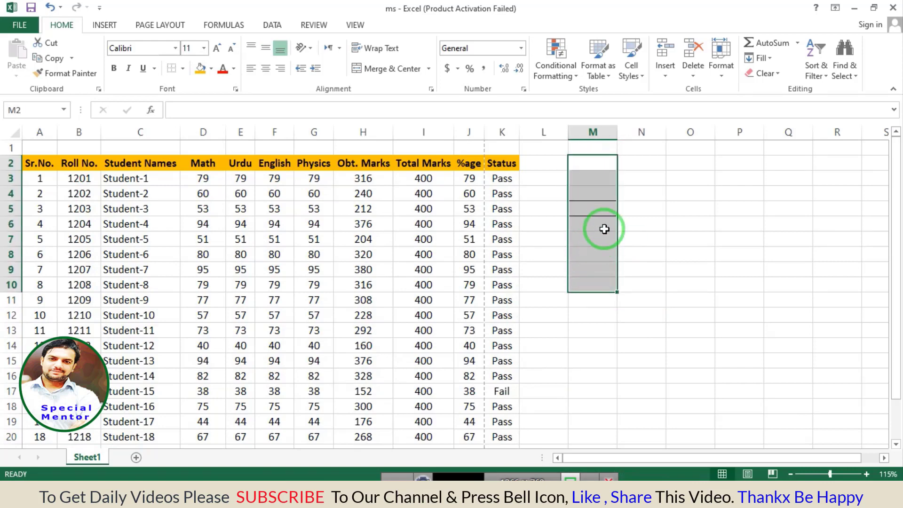
{"action": "left_click", "coordinate": [658, 254]}
{"action": "left_click", "coordinate": [592, 207]}
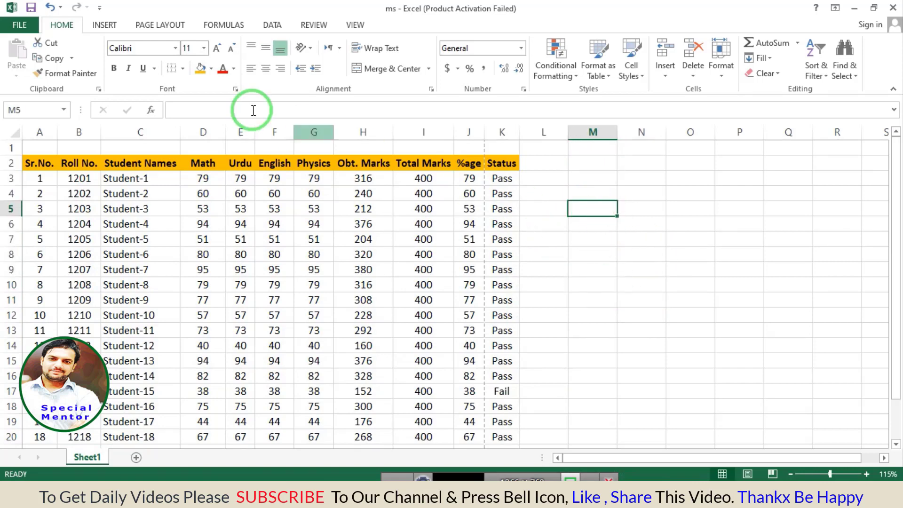
{"action": "left_click", "coordinate": [182, 69]}
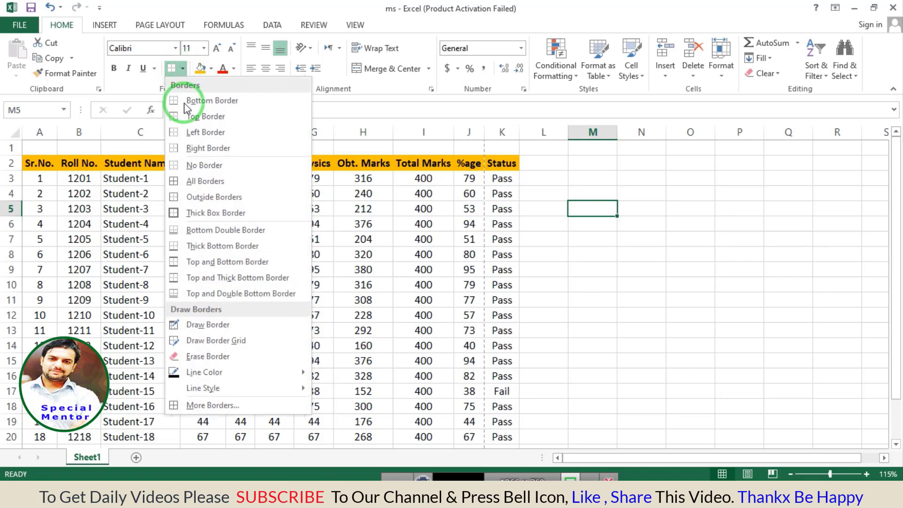
{"action": "left_click", "coordinate": [188, 166]}
{"action": "left_click", "coordinate": [633, 239]}
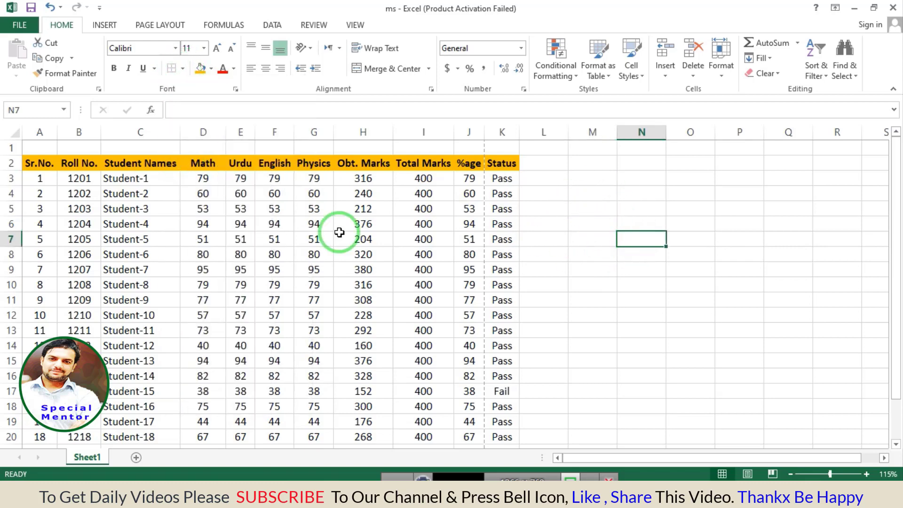
Apply an Outside Border to the current cell and try selecting the table from row 2
{"action": "left_click", "coordinate": [183, 69]}
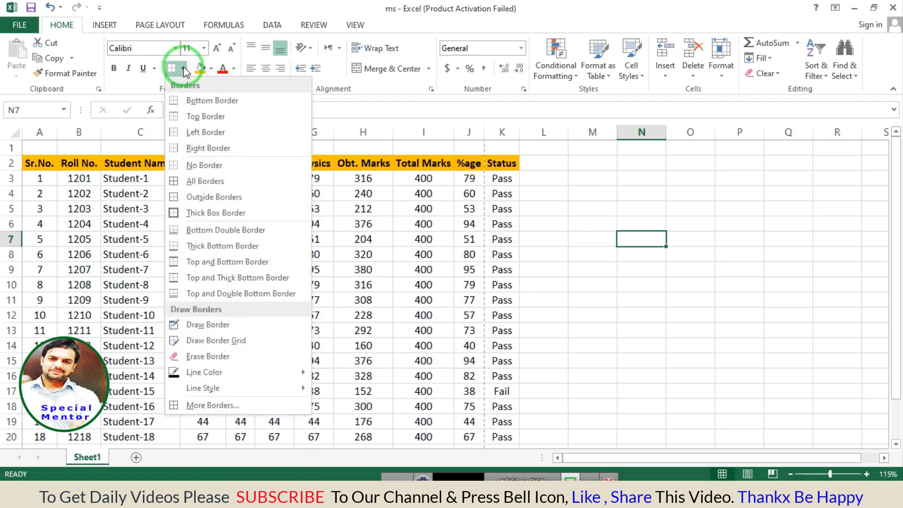
{"action": "left_click", "coordinate": [196, 197]}
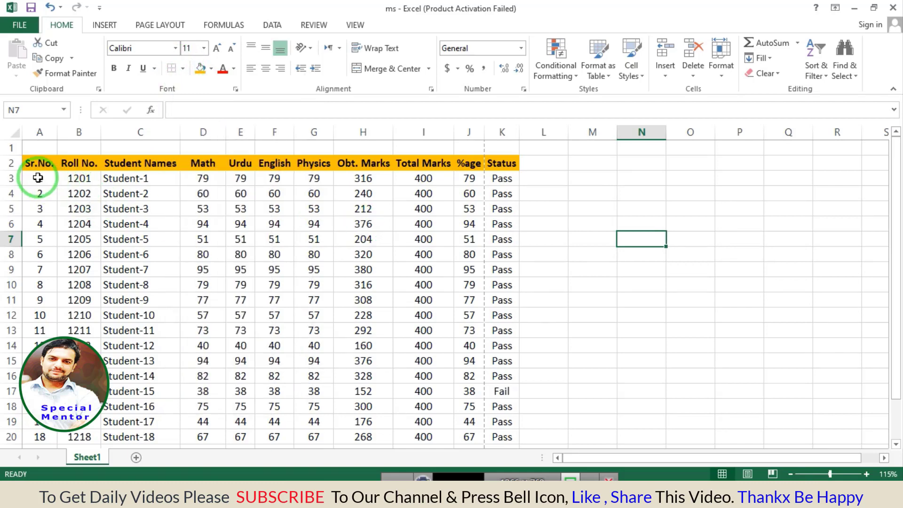
{"action": "mouse_move", "coordinate": [40, 163]}
{"action": "left_mouse_down"}
{"action": "mouse_move", "coordinate": [174, 307]}
{"action": "mouse_move", "coordinate": [363, 392]}
{"action": "left_mouse_up"}
{"action": "left_click", "coordinate": [359, 269]}
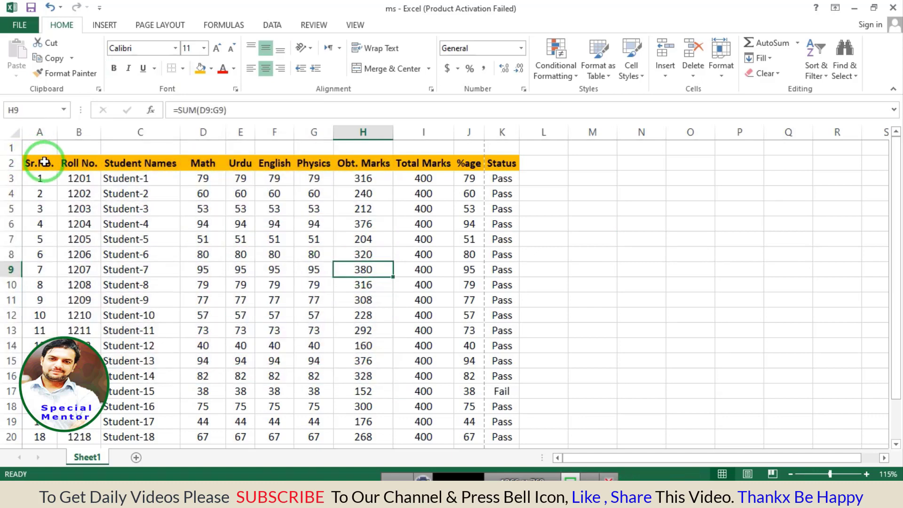
Put an Outside Border around the whole table A2:K20
{"action": "left_click_drag", "start_coordinate": [44, 162], "coordinate": [506, 440]}
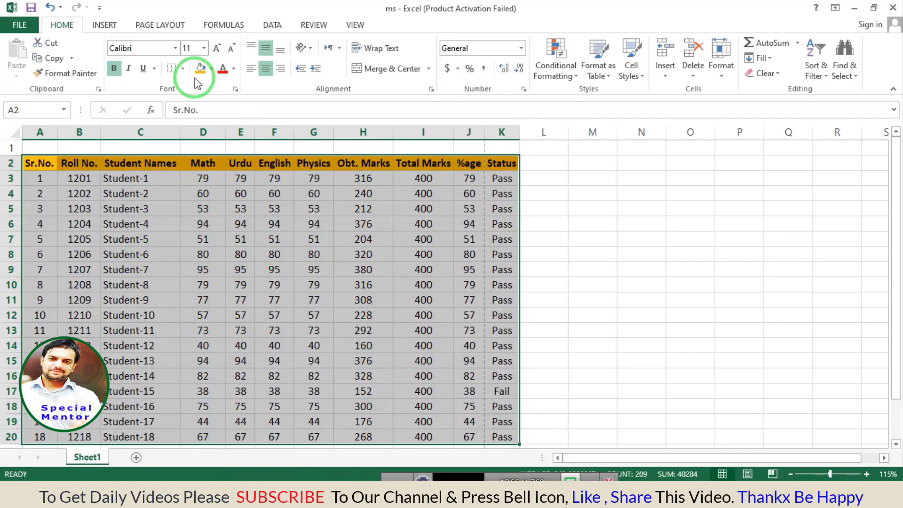
{"action": "left_click", "coordinate": [182, 69]}
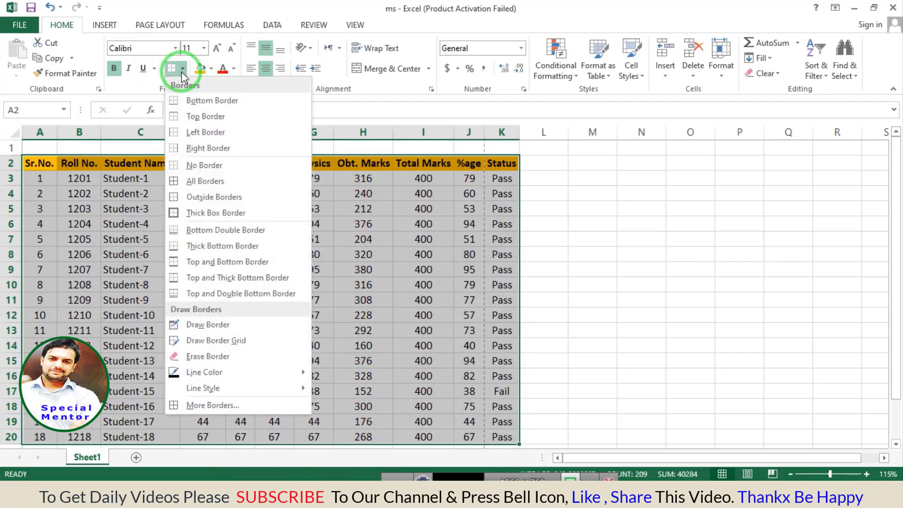
{"action": "left_click", "coordinate": [218, 196]}
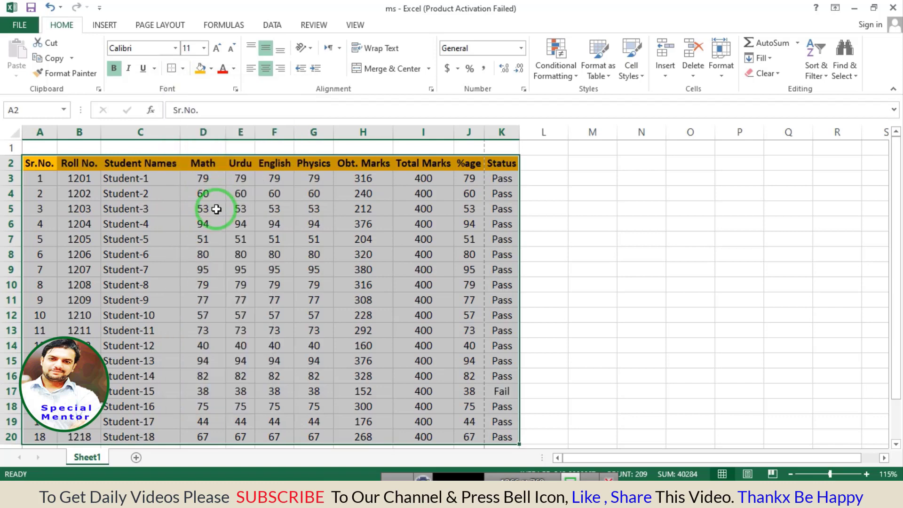
{"action": "left_click", "coordinate": [590, 253]}
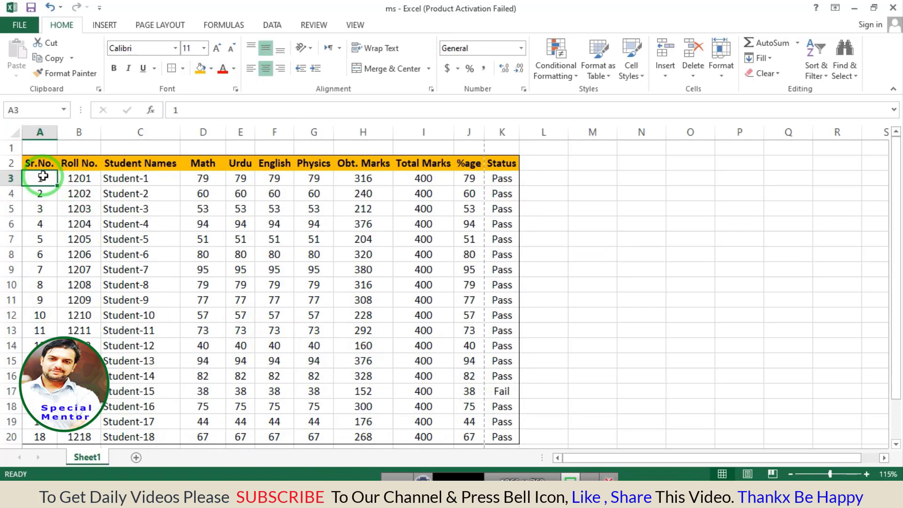
{"action": "left_click_drag", "start_coordinate": [39, 163], "coordinate": [413, 405]}
Put a Thick Box Border around the whole marks table A2:K20
{"action": "left_click", "coordinate": [431, 254]}
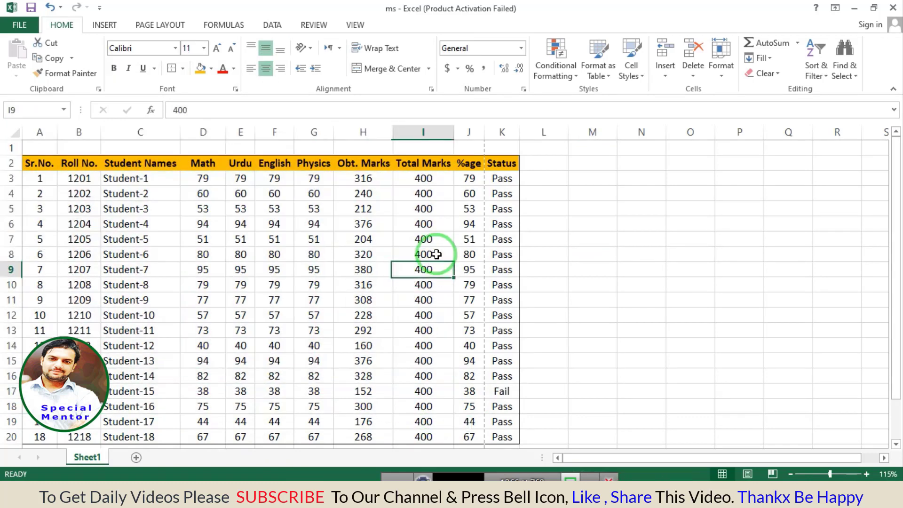
{"action": "mouse_move", "coordinate": [40, 165]}
{"action": "left_mouse_down"}
{"action": "mouse_move", "coordinate": [115, 263]}
{"action": "mouse_move", "coordinate": [498, 438]}
{"action": "left_mouse_up"}
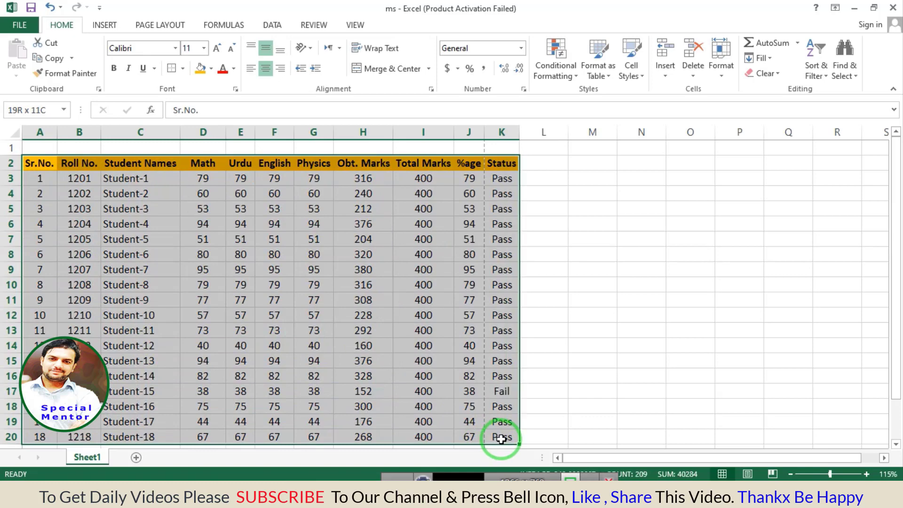
{"action": "left_click", "coordinate": [182, 69]}
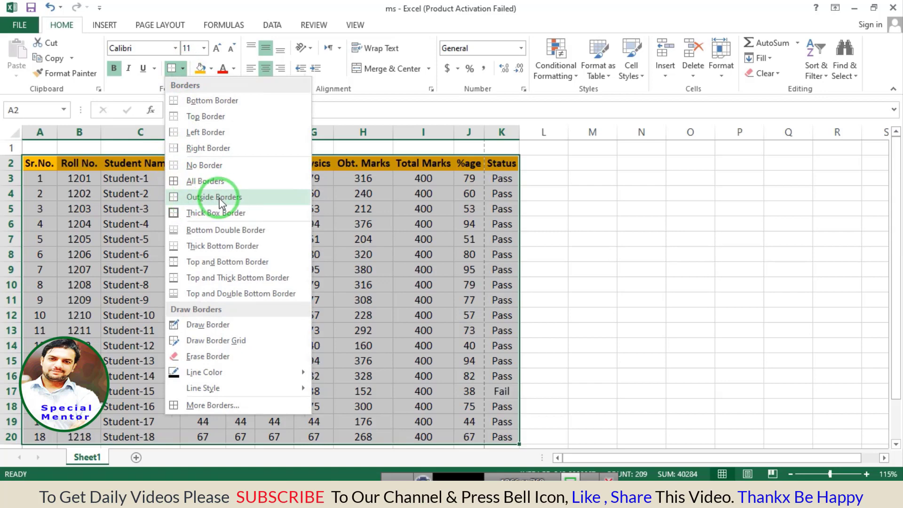
{"action": "left_click", "coordinate": [235, 215]}
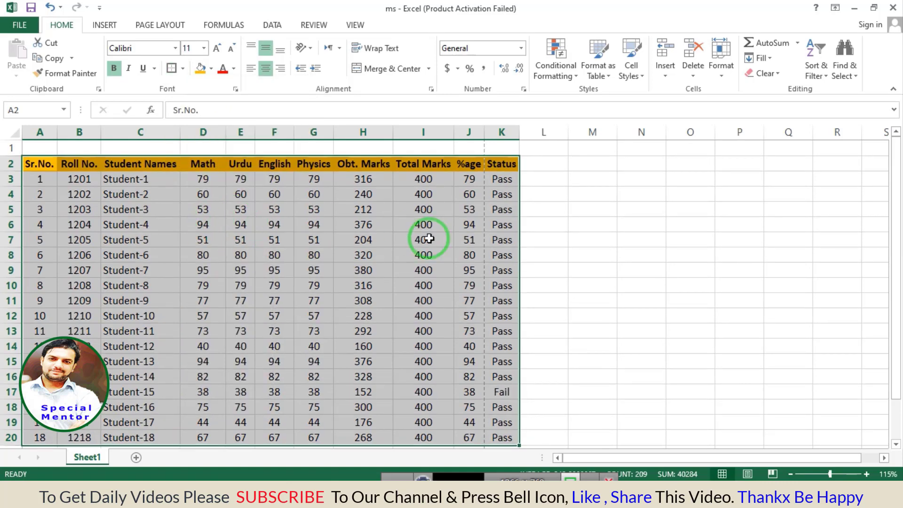
{"action": "left_click", "coordinate": [540, 226]}
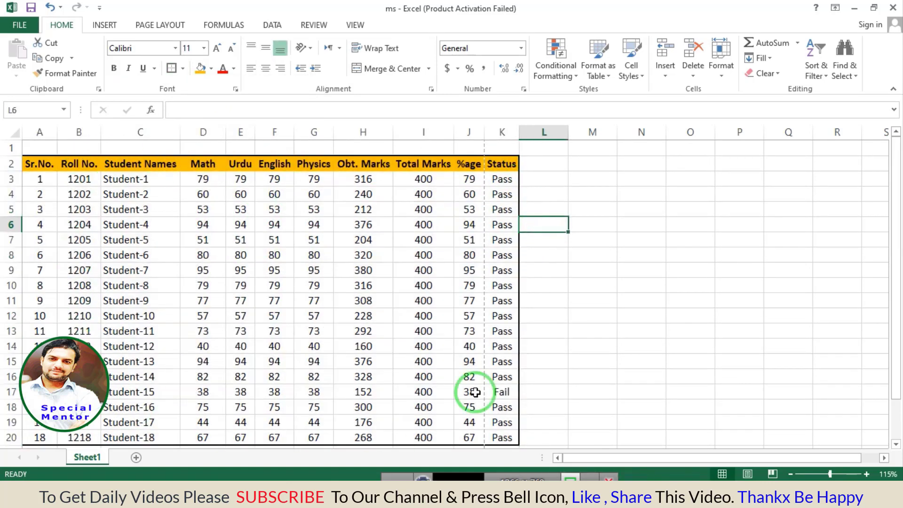
In Page Setup, set the left and right print margins to 0.2, then return to the sheet
{"action": "left_click", "coordinate": [20, 33]}
{"action": "left_click", "coordinate": [25, 186]}
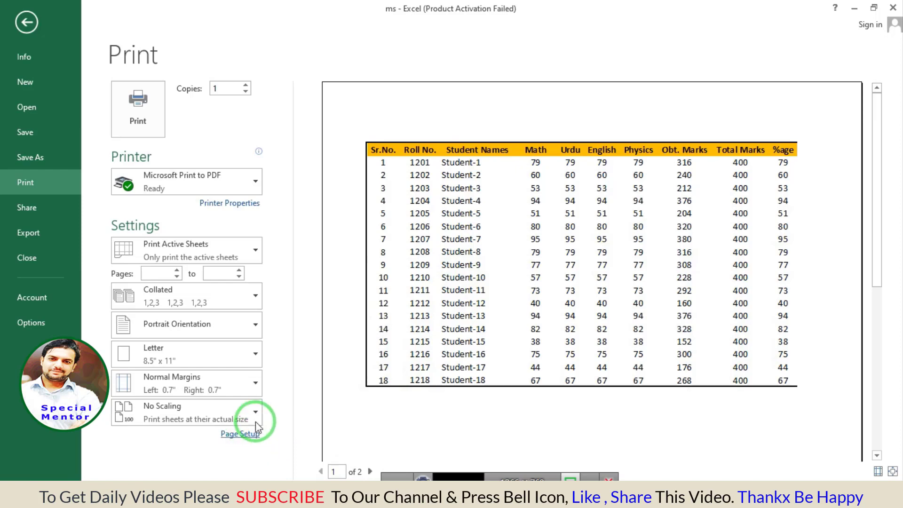
{"action": "left_click", "coordinate": [257, 423]}
{"action": "left_click", "coordinate": [421, 119]}
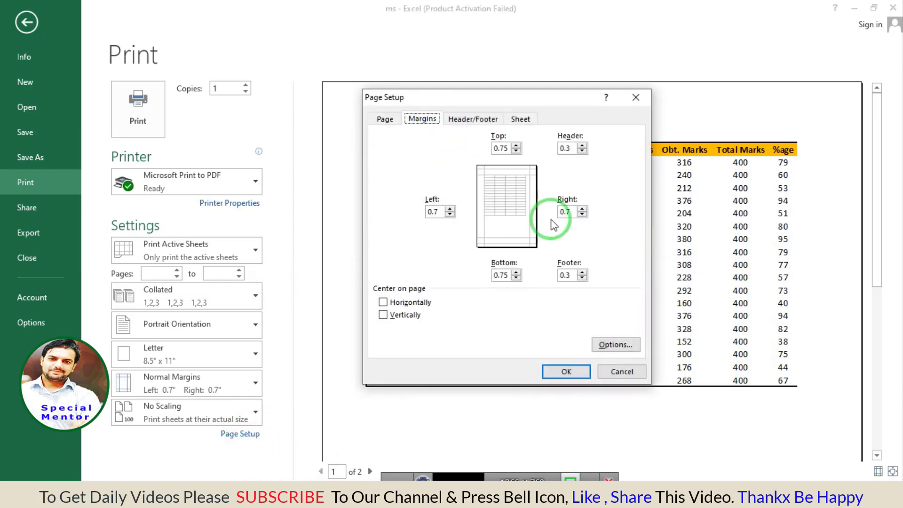
{"action": "left_click", "coordinate": [582, 215]}
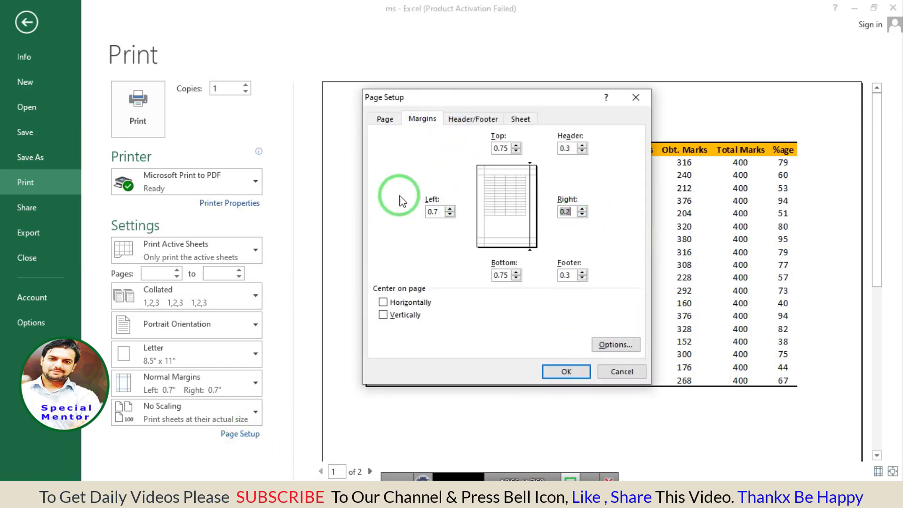
{"action": "left_click", "coordinate": [450, 215]}
{"action": "left_click", "coordinate": [565, 371]}
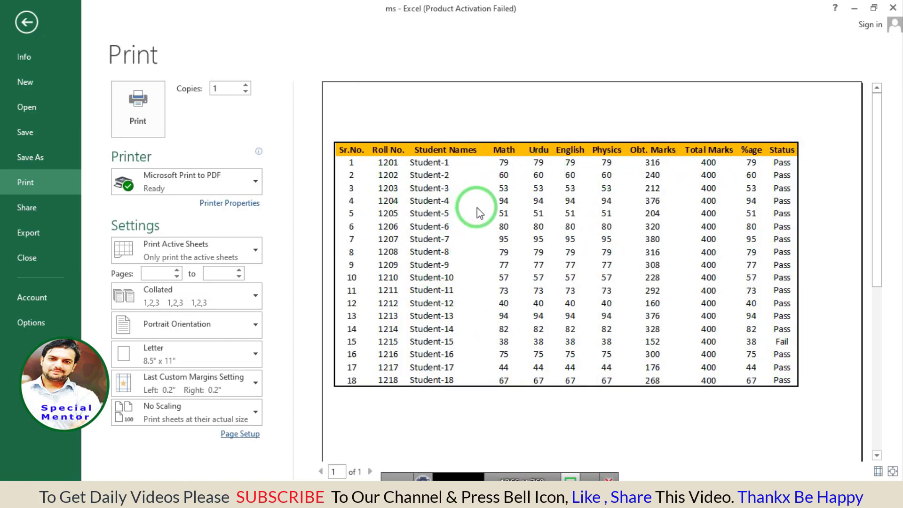
{"action": "left_click", "coordinate": [35, 27]}
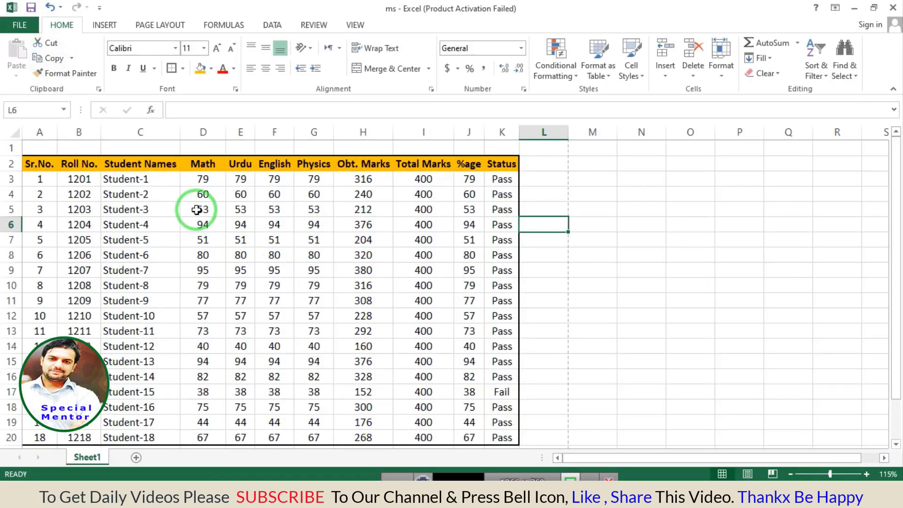
Add a double bottom border along the whole marks table A2:K20
{"action": "mouse_move", "coordinate": [33, 165]}
{"action": "left_mouse_down"}
{"action": "mouse_move", "coordinate": [459, 436]}
{"action": "mouse_move", "coordinate": [496, 438]}
{"action": "left_mouse_up"}
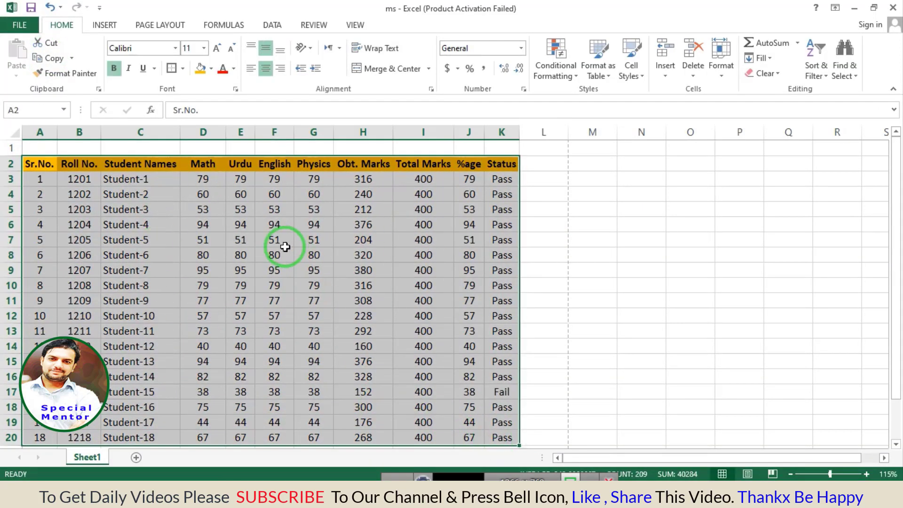
{"action": "left_click", "coordinate": [183, 69]}
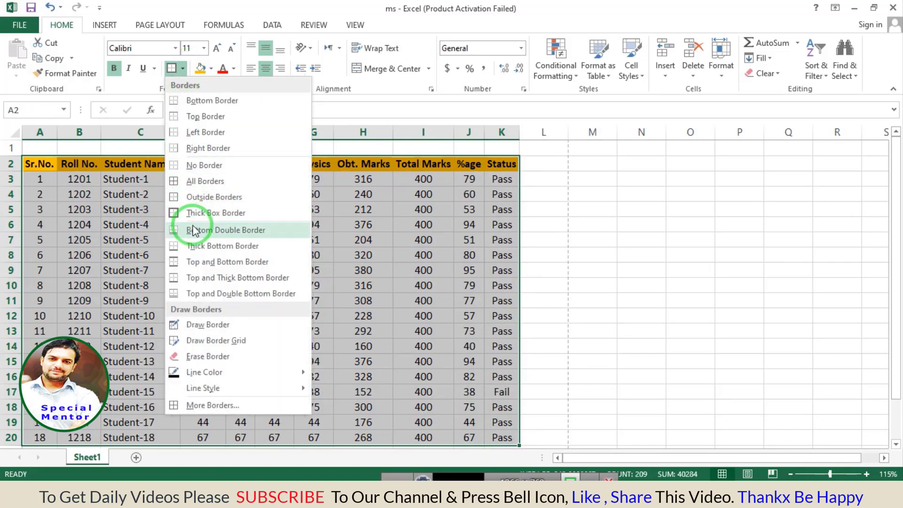
{"action": "left_click", "coordinate": [238, 235]}
Add a Bottom Double Border under the Student-4 row, A6:K6
{"action": "mouse_move", "coordinate": [40, 227]}
{"action": "left_mouse_down"}
{"action": "mouse_move", "coordinate": [496, 237]}
{"action": "mouse_move", "coordinate": [496, 224]}
{"action": "left_mouse_up"}
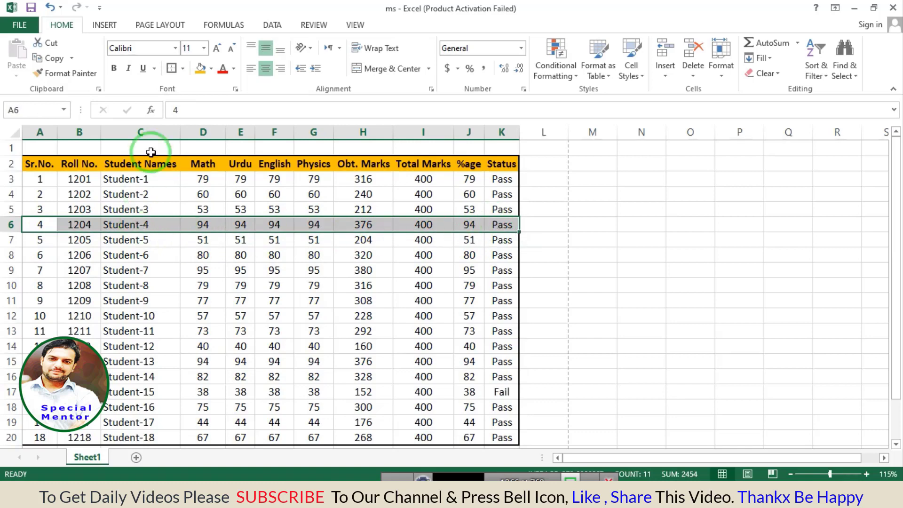
{"action": "left_click", "coordinate": [184, 69]}
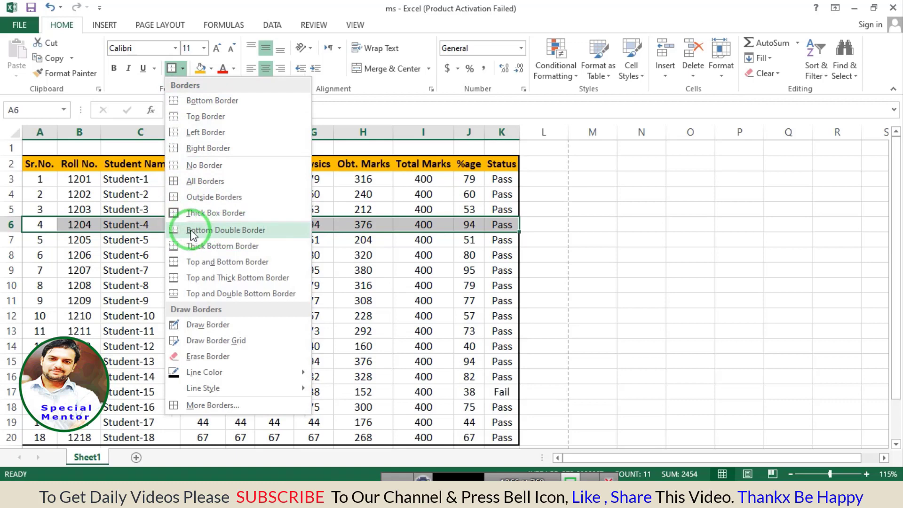
{"action": "left_click", "coordinate": [210, 230]}
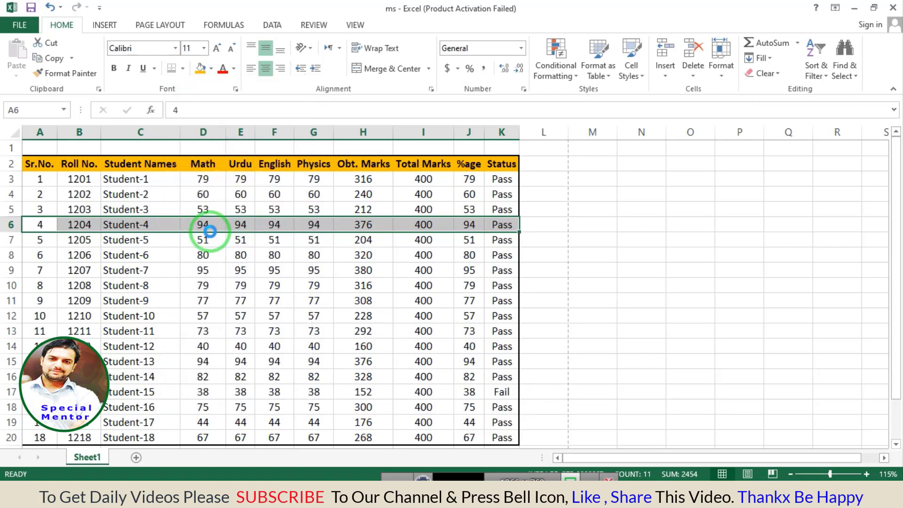
{"action": "left_click", "coordinate": [198, 275]}
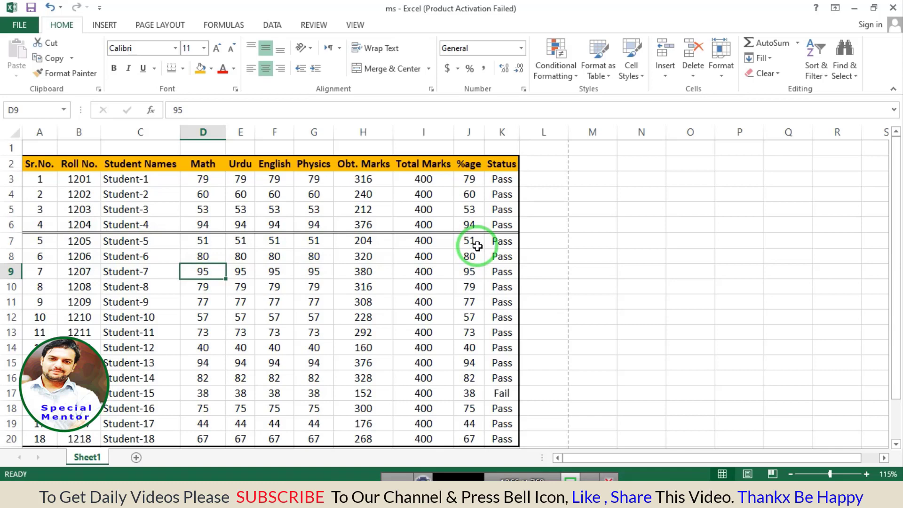
Undo row 6's double line, give it a Thick Bottom Border, and check the Obt. Marks formula
{"action": "key", "text": "ctrl+z"}
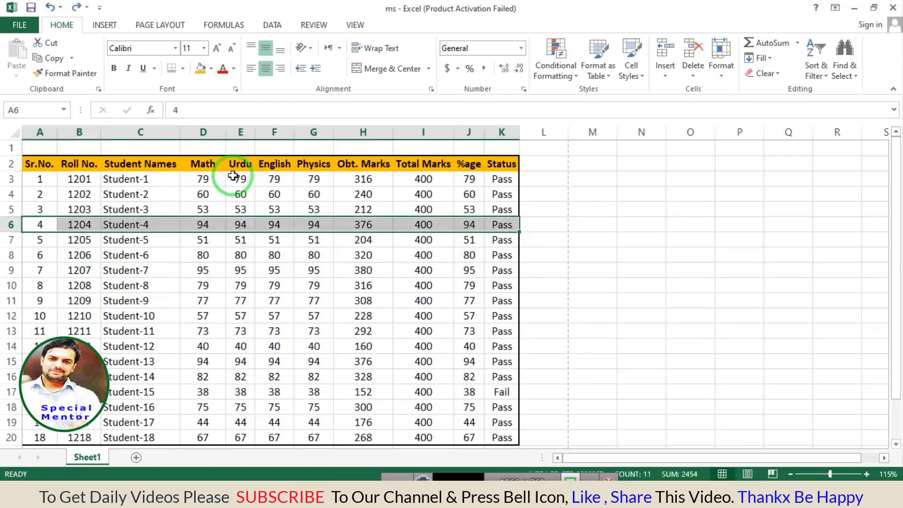
{"action": "left_click", "coordinate": [183, 69]}
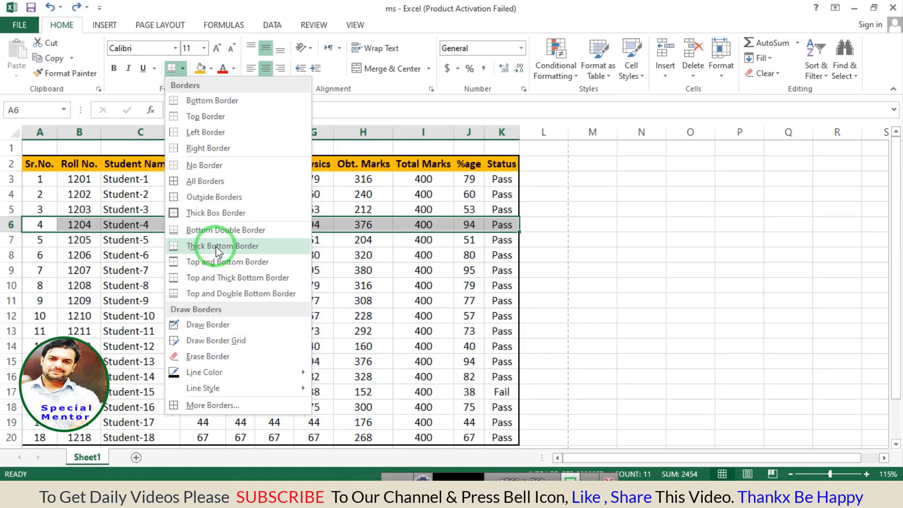
{"action": "left_click", "coordinate": [216, 248]}
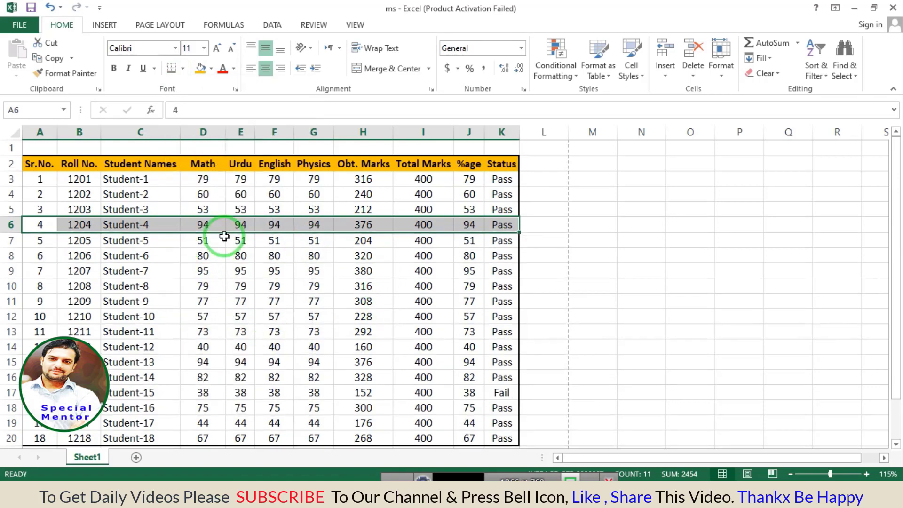
{"action": "left_click", "coordinate": [307, 270]}
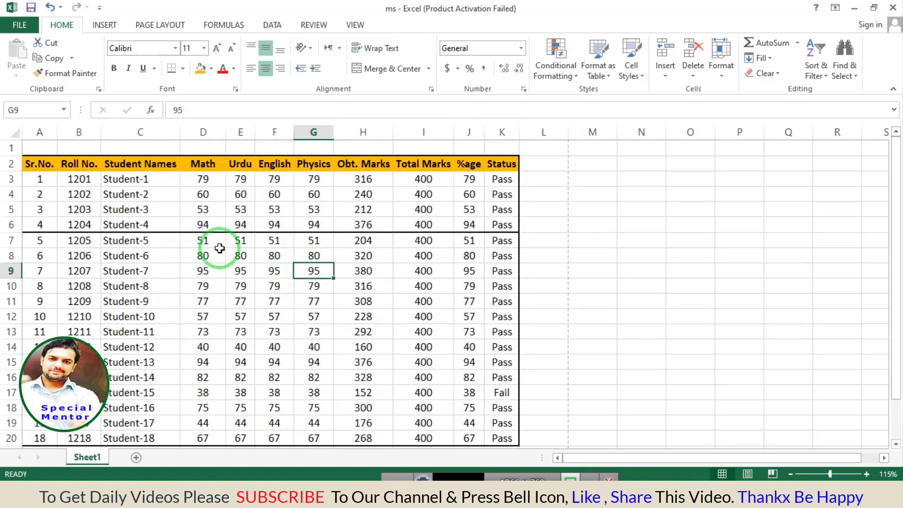
{"action": "left_click", "coordinate": [369, 224]}
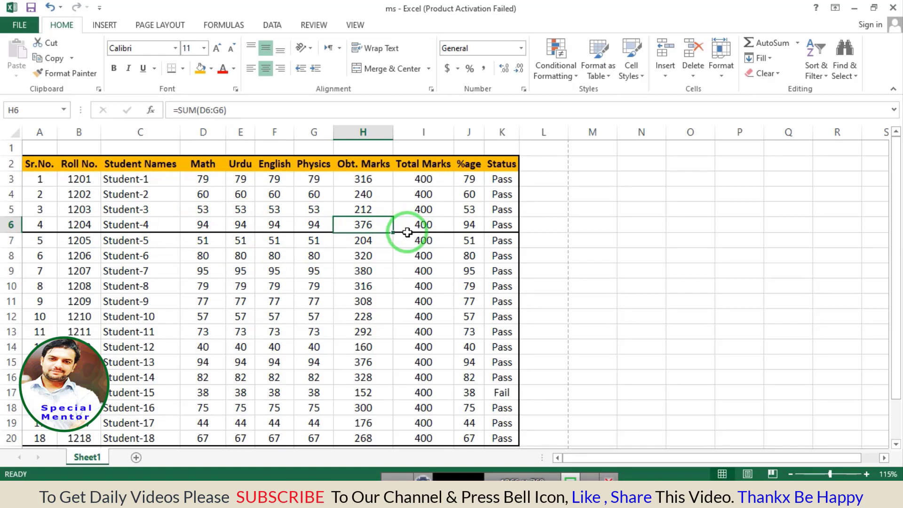
{"action": "left_click_drag", "start_coordinate": [29, 163], "coordinate": [502, 438]}
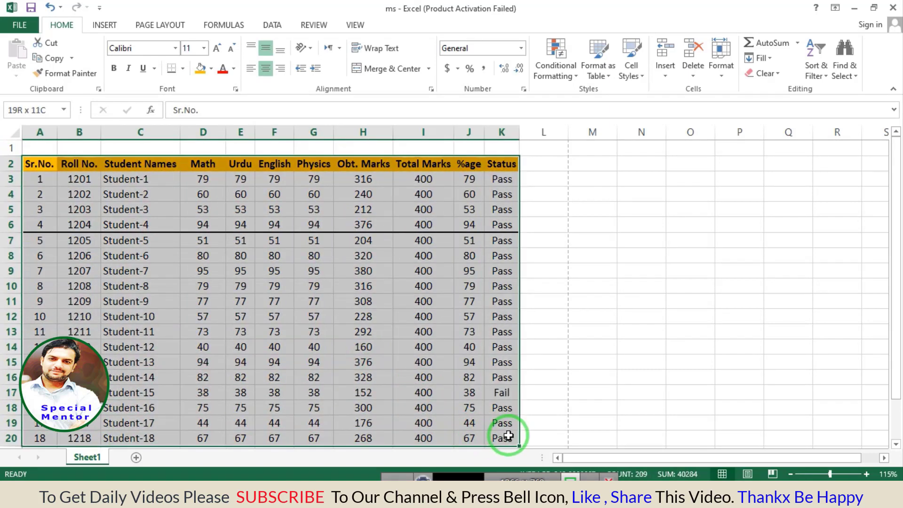
Apply All Borders to A2:K20 plus a Thick Bottom Border under row 20
{"action": "left_click", "coordinate": [183, 70]}
{"action": "left_click", "coordinate": [183, 164]}
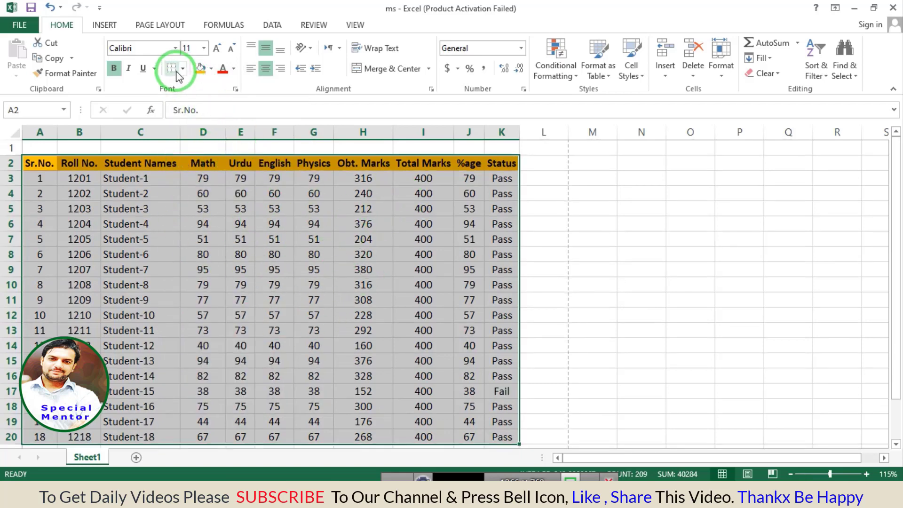
{"action": "left_click", "coordinate": [182, 69]}
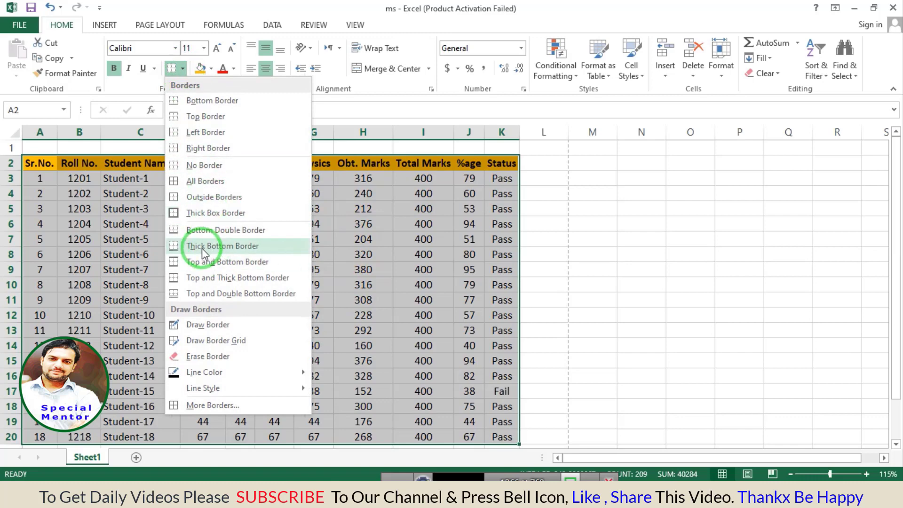
{"action": "left_click", "coordinate": [228, 246]}
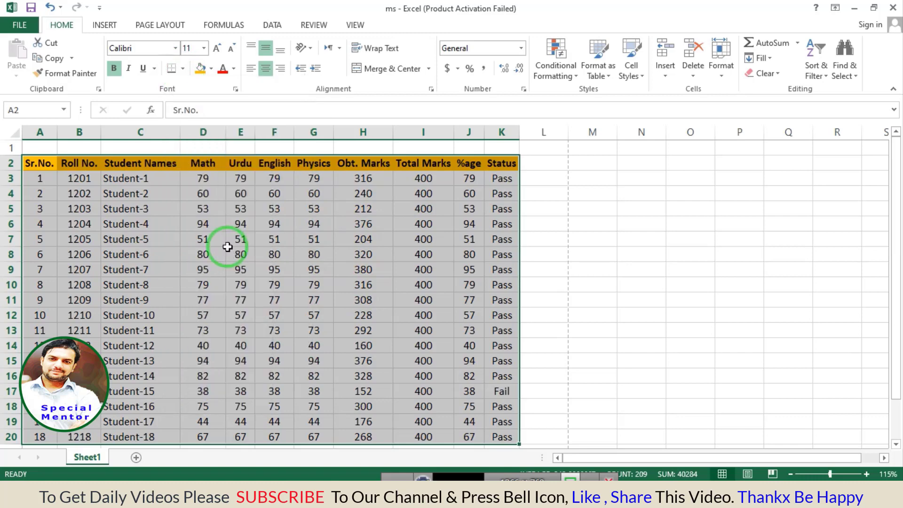
{"action": "left_click", "coordinate": [634, 241]}
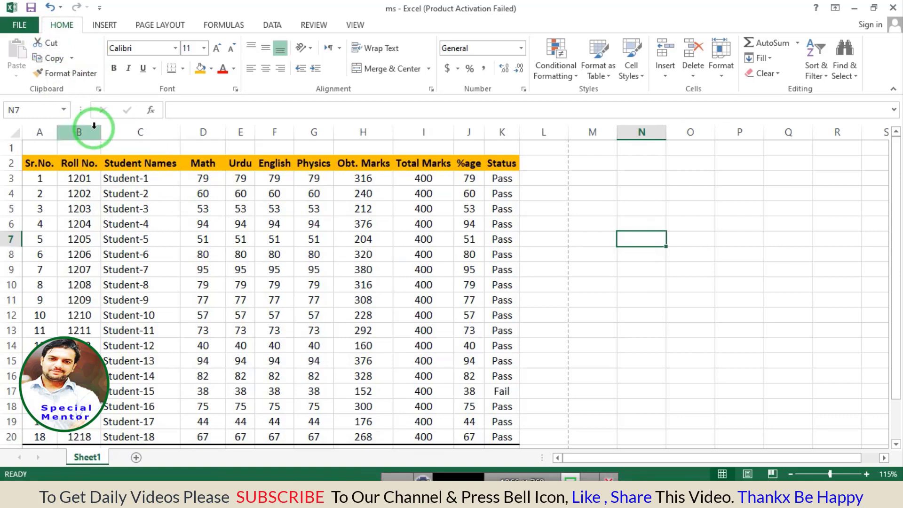
{"action": "key", "text": "ctrl+a"}
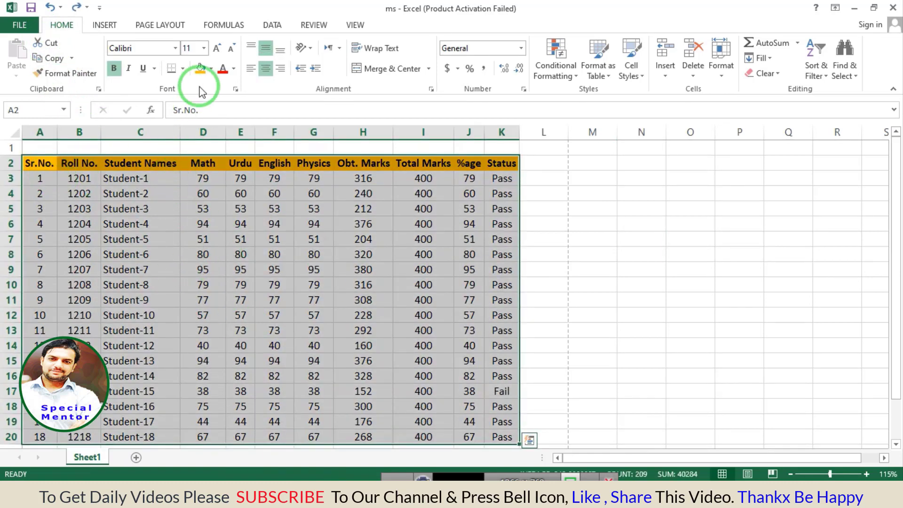
{"action": "left_click", "coordinate": [182, 68]}
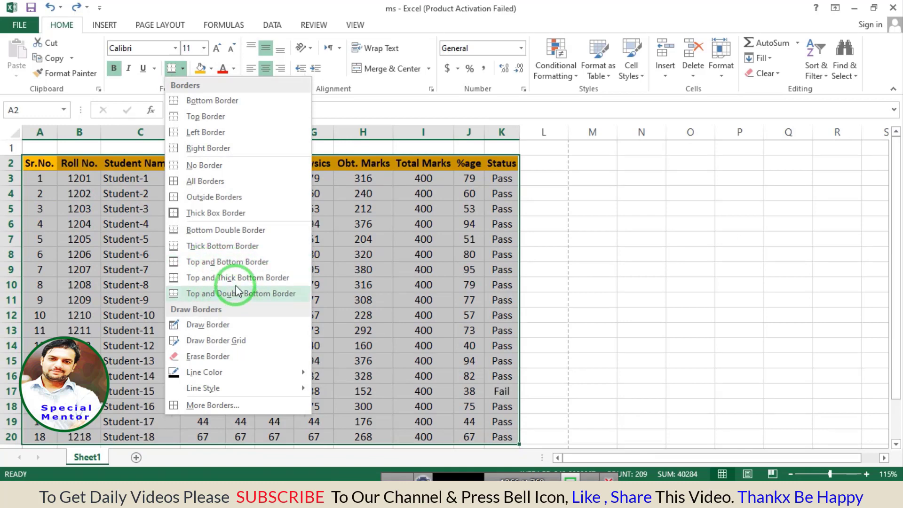
Apply a Top and Bottom Border to the selected table A2:K20
{"action": "left_click", "coordinate": [233, 262]}
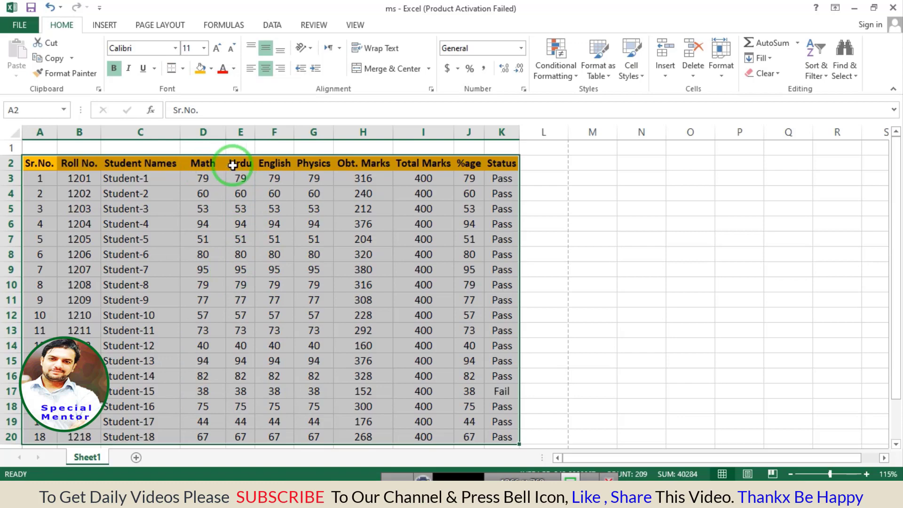
{"action": "left_click", "coordinate": [667, 226]}
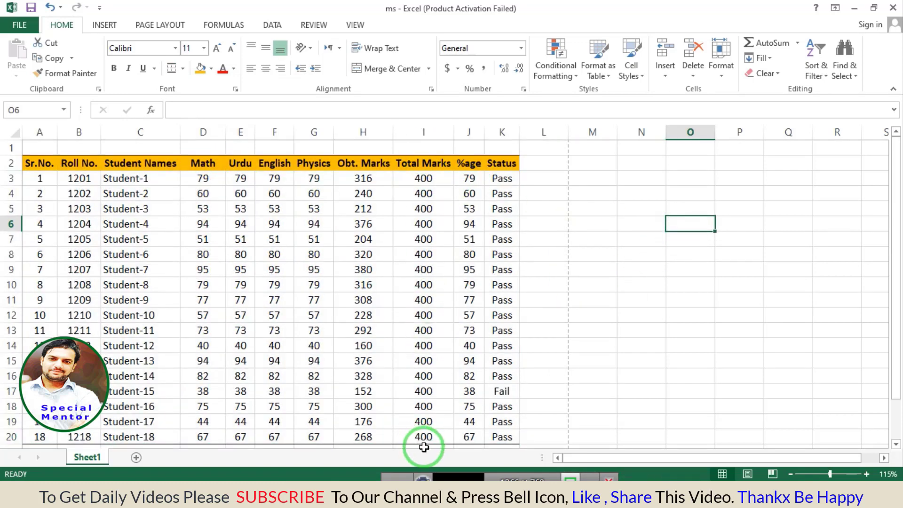
Preview the printed table with Ctrl+P, then reselect A2:K20 for border changes
{"action": "key", "text": "ctrl+p"}
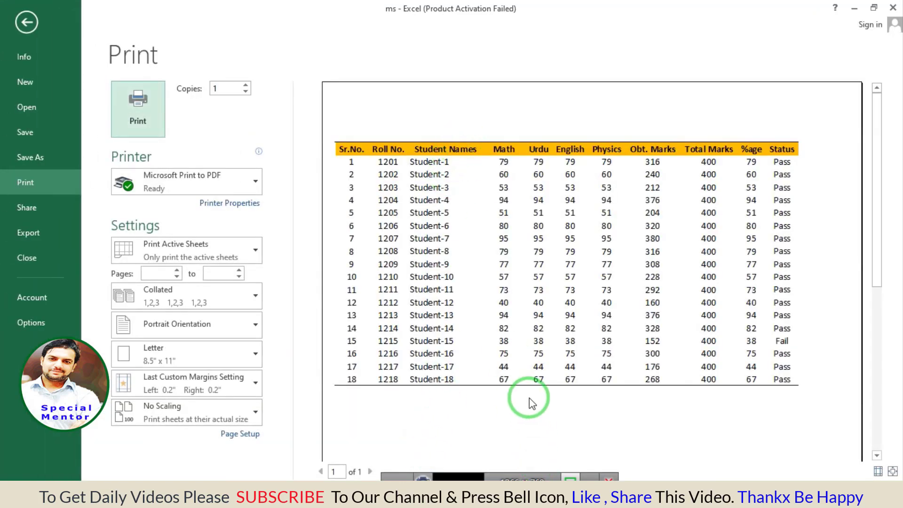
{"action": "left_click", "coordinate": [28, 19]}
{"action": "mouse_move", "coordinate": [39, 163]}
{"action": "left_mouse_down"}
{"action": "mouse_move", "coordinate": [328, 396]}
{"action": "mouse_move", "coordinate": [515, 438]}
{"action": "left_mouse_up"}
{"action": "left_click", "coordinate": [183, 68]}
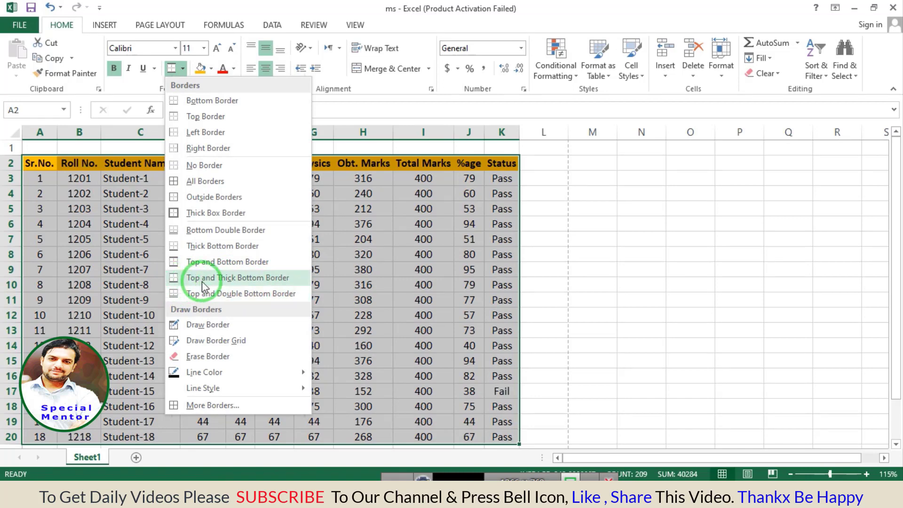
Apply Top and Thick Bottom Border to the table, then reselect A2:K20
{"action": "left_click", "coordinate": [251, 283]}
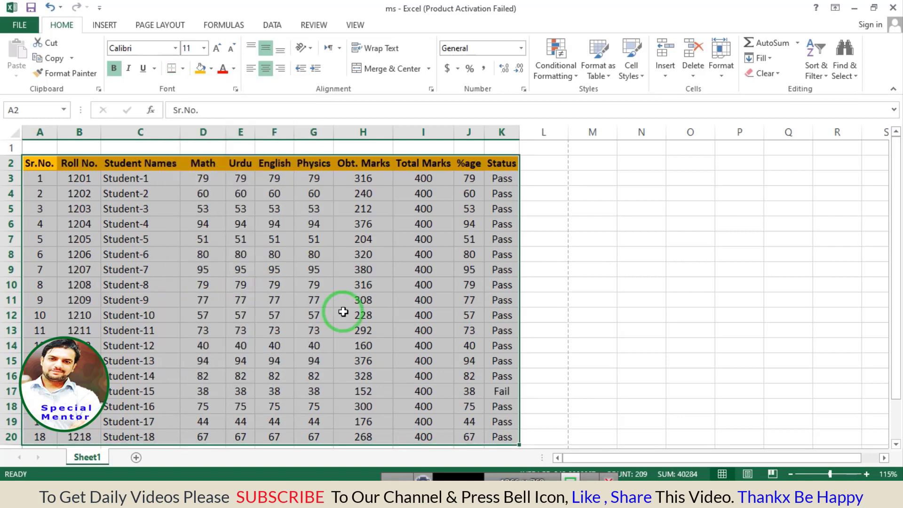
{"action": "left_click", "coordinate": [604, 281]}
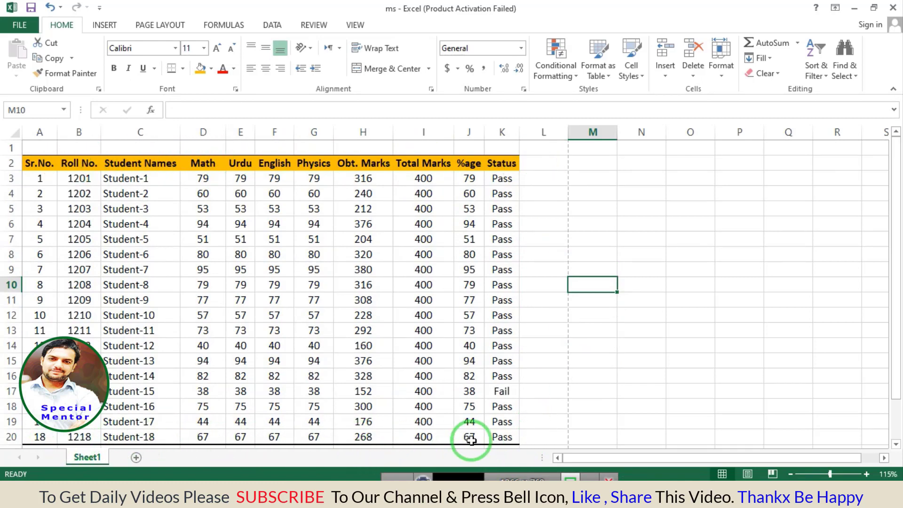
{"action": "scroll", "coordinate": [472, 439], "scroll_direction": "down", "scroll_amount": 1}
{"action": "scroll", "coordinate": [471, 437], "scroll_direction": "up", "scroll_amount": 1}
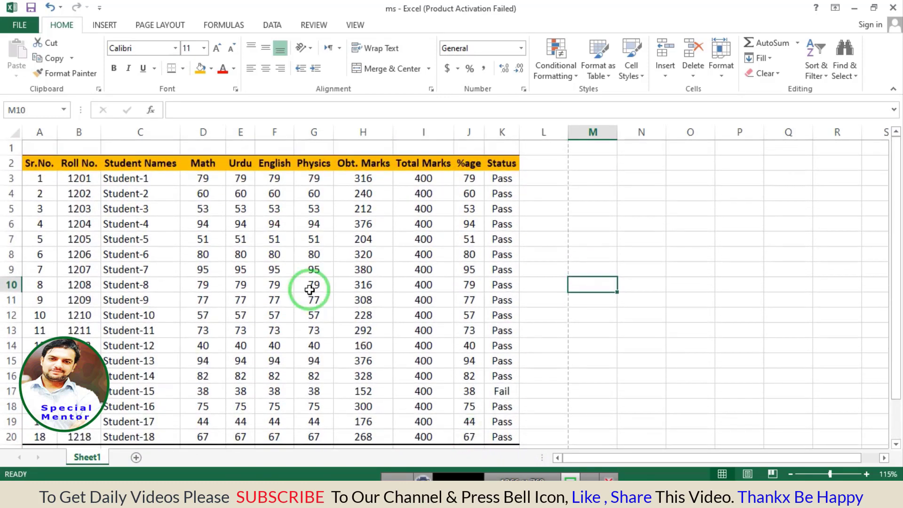
{"action": "left_click_drag", "start_coordinate": [33, 163], "coordinate": [498, 435]}
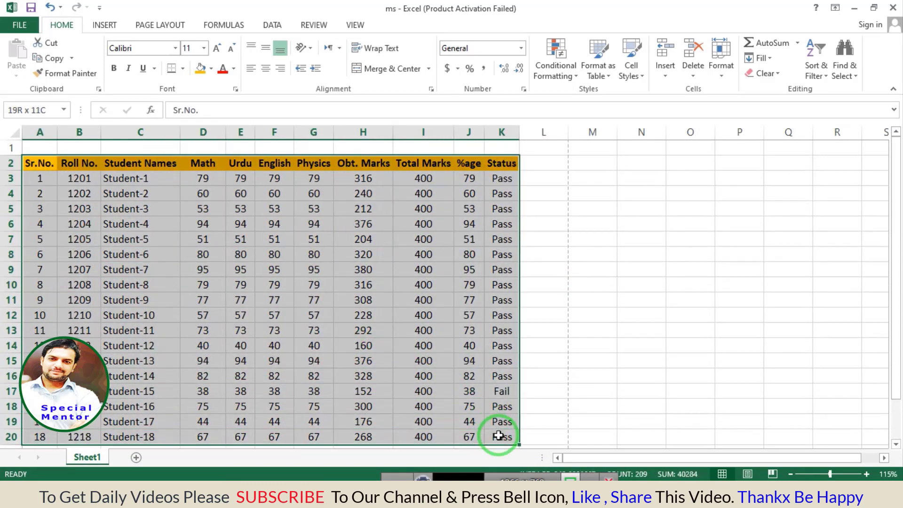
{"action": "left_click", "coordinate": [183, 69]}
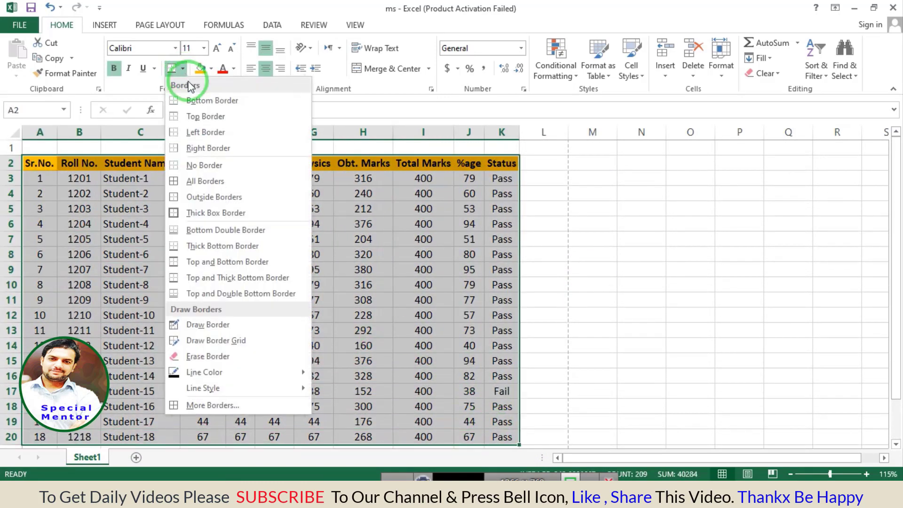
Remove all borders, apply Top and Double Bottom Border to A2:K20, and preview the printout
{"action": "left_click", "coordinate": [201, 166]}
{"action": "left_click", "coordinate": [574, 223]}
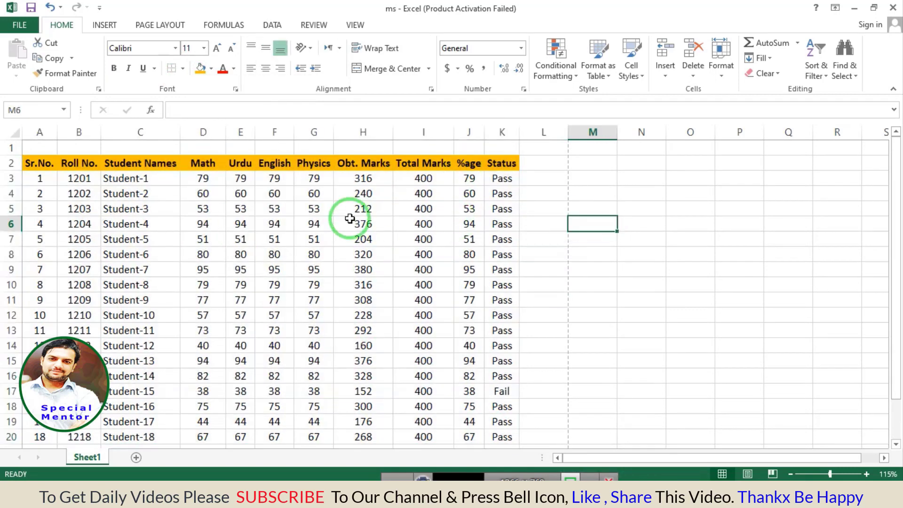
{"action": "left_click_drag", "start_coordinate": [36, 163], "coordinate": [490, 436]}
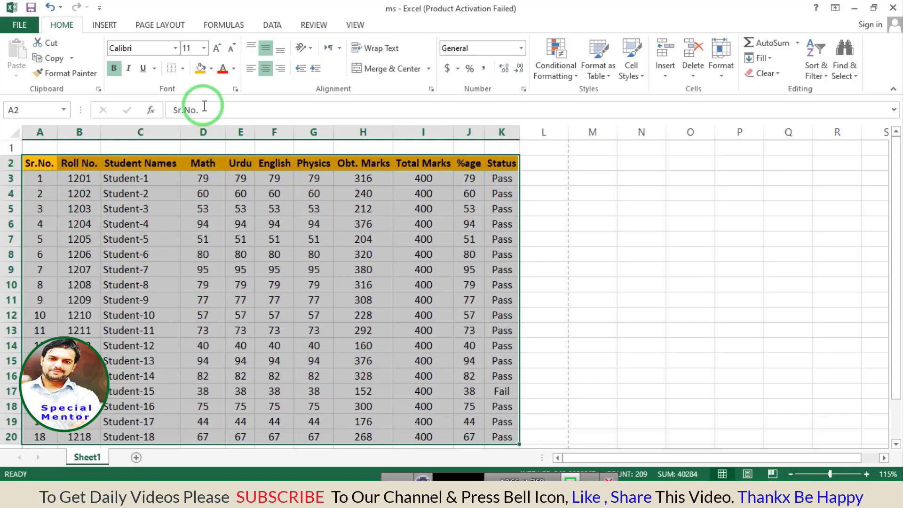
{"action": "left_click", "coordinate": [184, 71]}
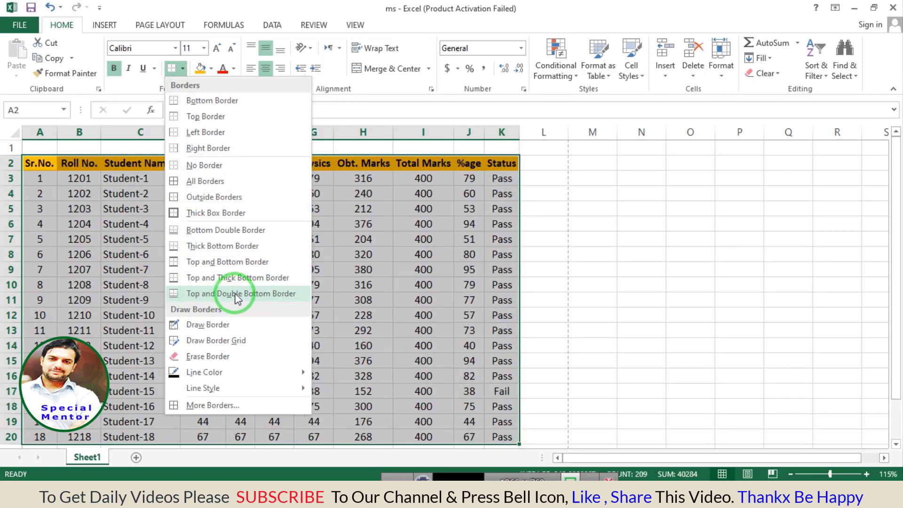
{"action": "left_click", "coordinate": [259, 294]}
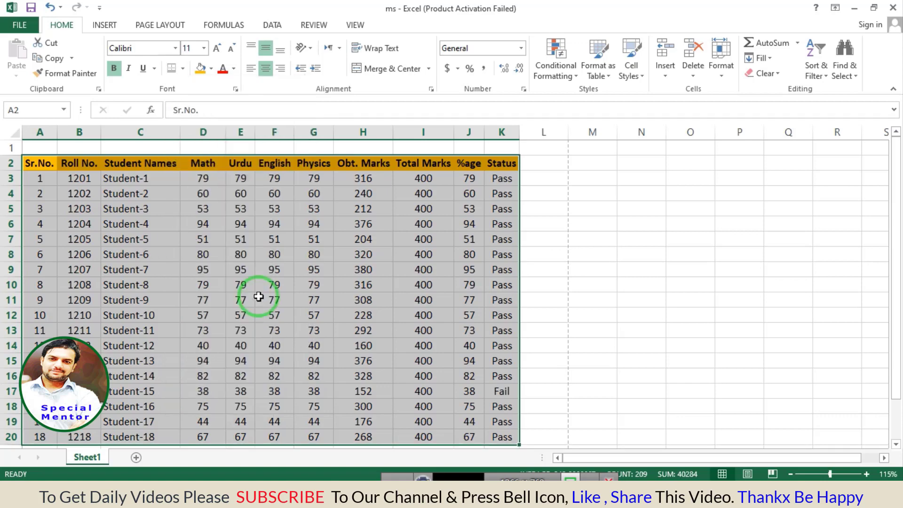
{"action": "left_click", "coordinate": [605, 271]}
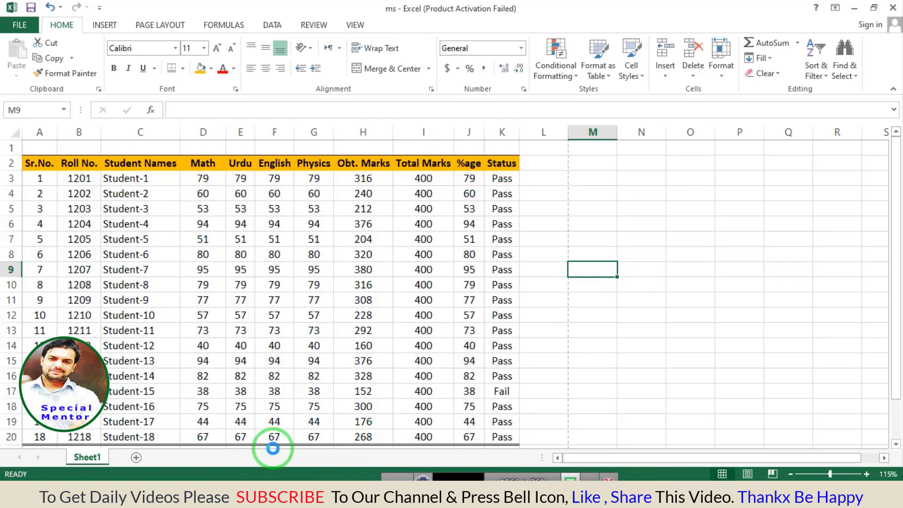
{"action": "key", "text": "ctrl+p"}
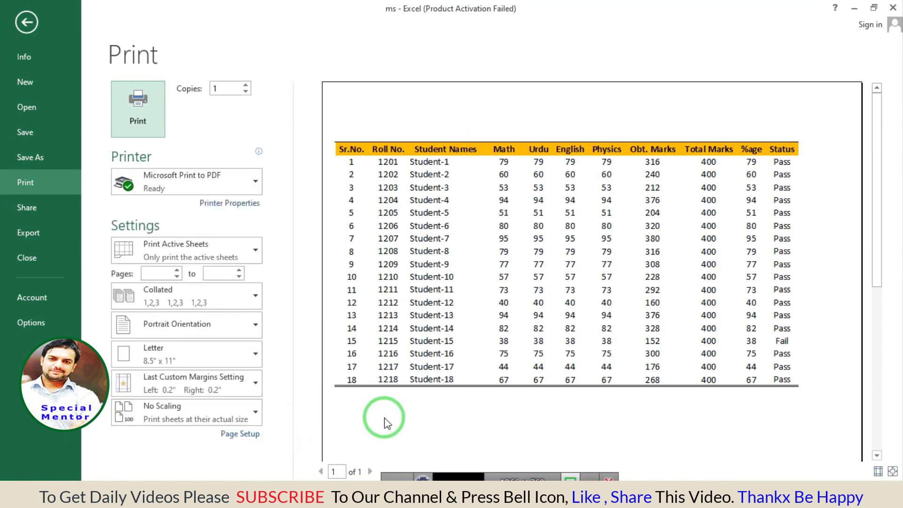
Back on the sheet, strip all borders from A2:K20 with No Border
{"action": "left_click", "coordinate": [22, 23]}
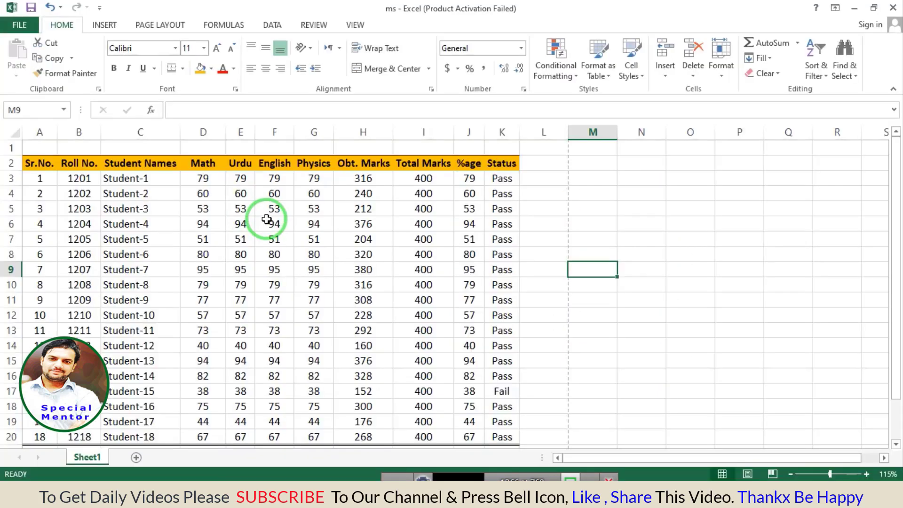
{"action": "left_click_drag", "start_coordinate": [40, 164], "coordinate": [501, 437]}
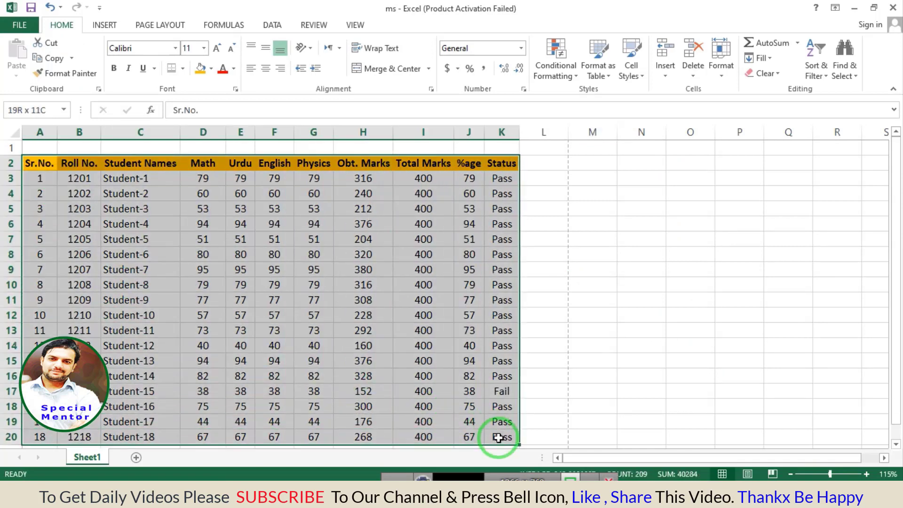
{"action": "left_click", "coordinate": [182, 68]}
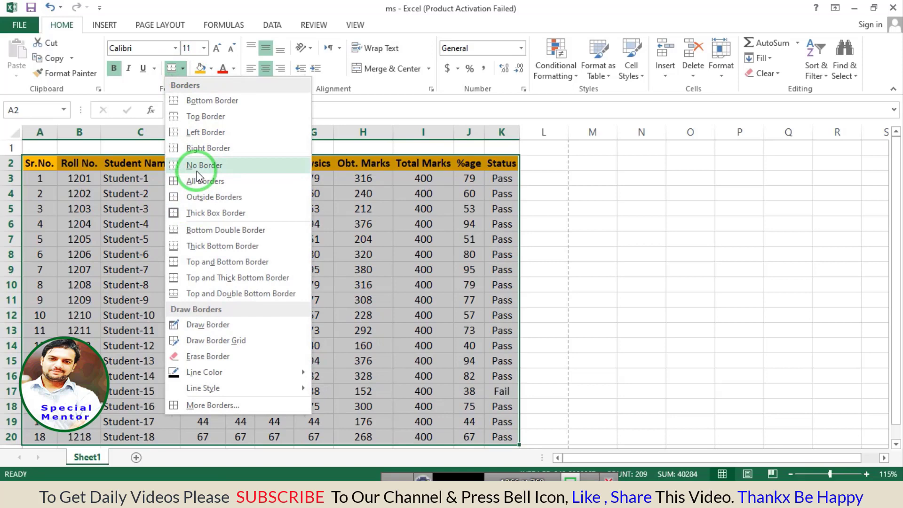
{"action": "left_click", "coordinate": [198, 175]}
{"action": "left_click", "coordinate": [183, 68]}
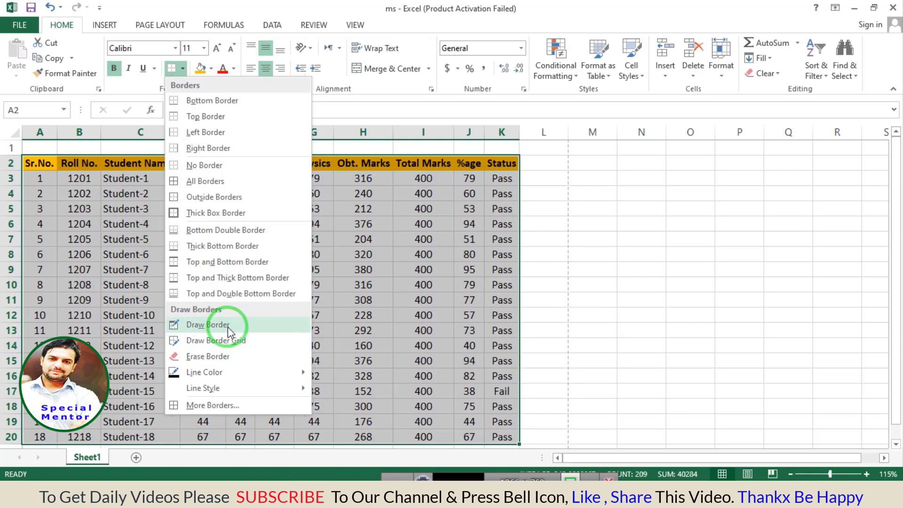
With Draw Border, draw lines under rows 5 and 8 and a box around rows 9–12
{"action": "left_click", "coordinate": [249, 328]}
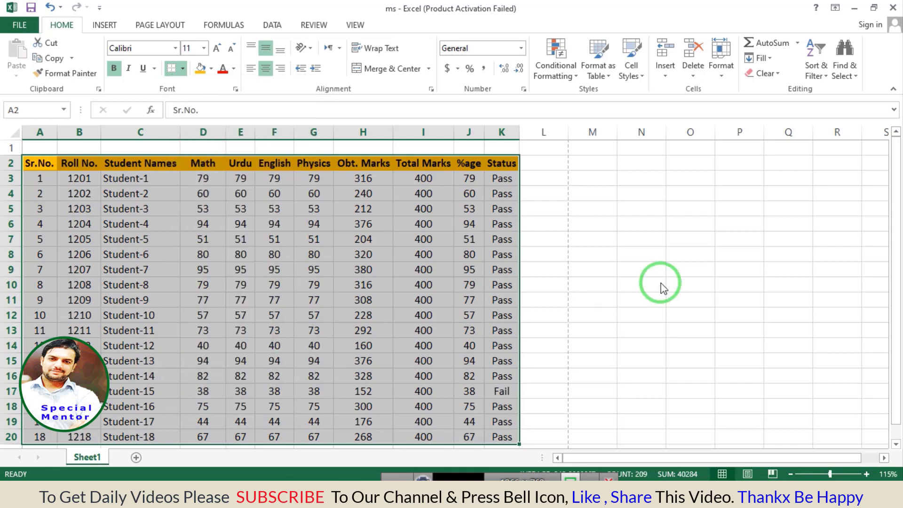
{"action": "left_click", "coordinate": [207, 239]}
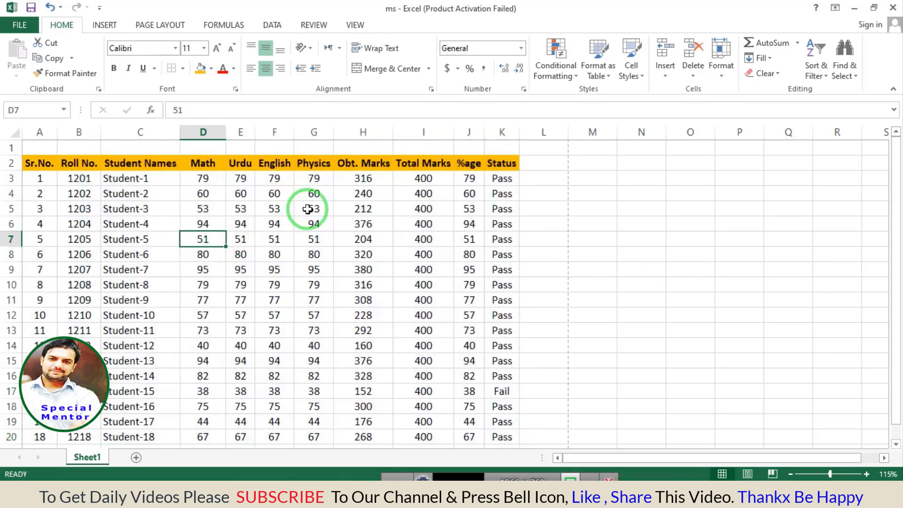
{"action": "left_click", "coordinate": [183, 69]}
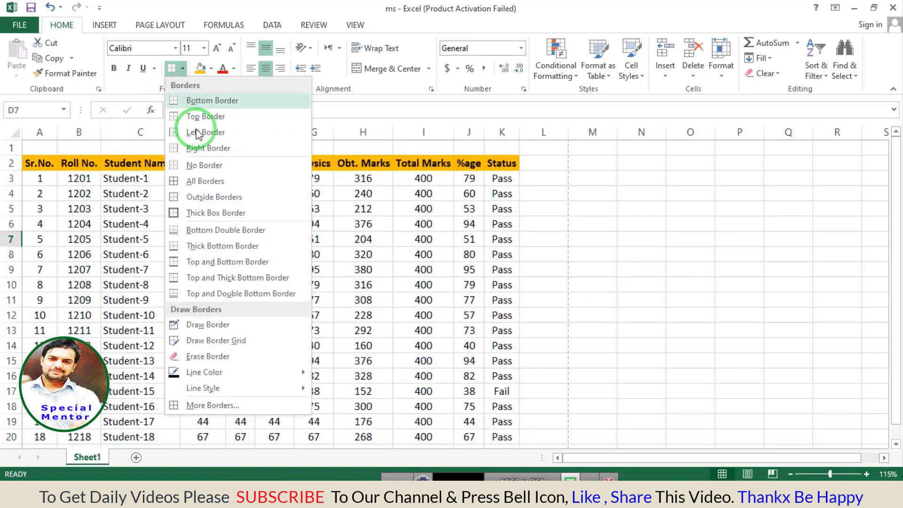
{"action": "left_click", "coordinate": [194, 327]}
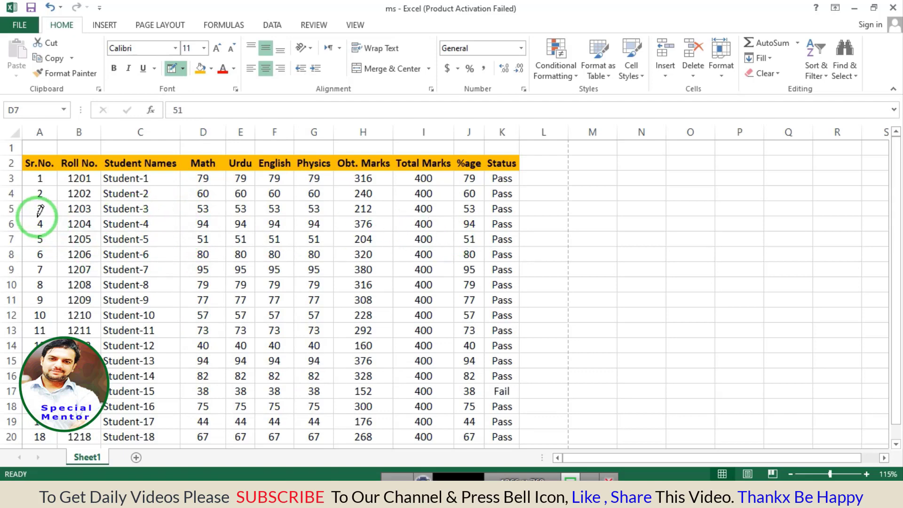
{"action": "mouse_move", "coordinate": [38, 211]}
{"action": "left_mouse_down"}
{"action": "mouse_move", "coordinate": [375, 218]}
{"action": "mouse_move", "coordinate": [501, 209]}
{"action": "left_mouse_up"}
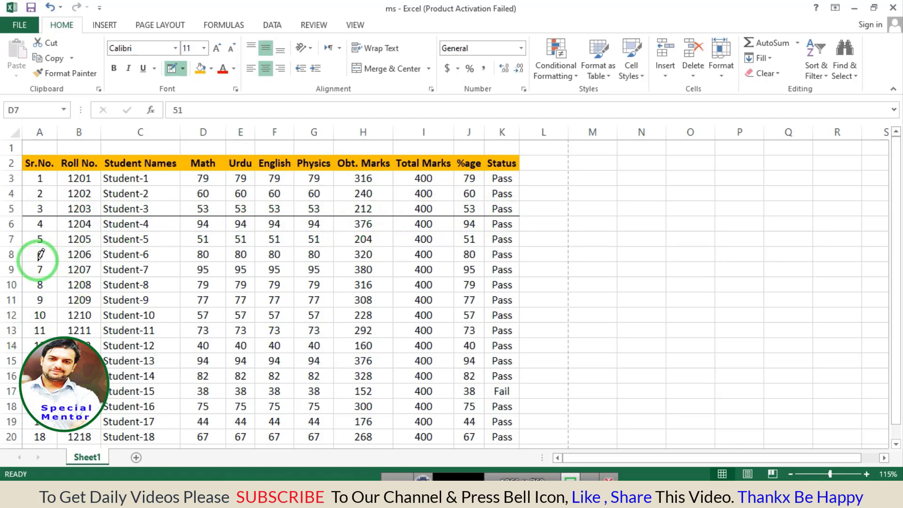
{"action": "left_click_drag", "start_coordinate": [41, 255], "coordinate": [503, 256]}
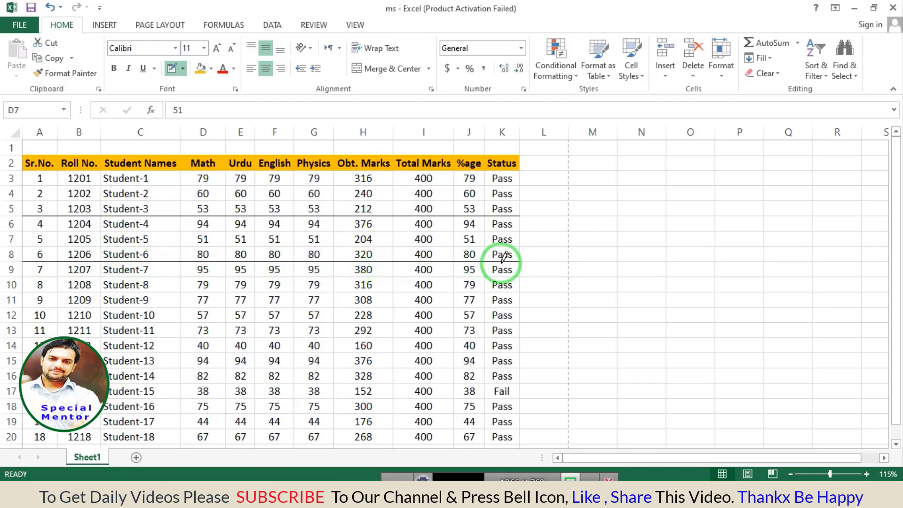
{"action": "mouse_move", "coordinate": [503, 256]}
{"action": "left_mouse_down"}
{"action": "mouse_move", "coordinate": [514, 312]}
{"action": "mouse_move", "coordinate": [508, 361]}
{"action": "mouse_move", "coordinate": [508, 314]}
{"action": "mouse_move", "coordinate": [127, 329]}
{"action": "mouse_move", "coordinate": [461, 313]}
{"action": "mouse_move", "coordinate": [489, 325]}
{"action": "left_mouse_up"}
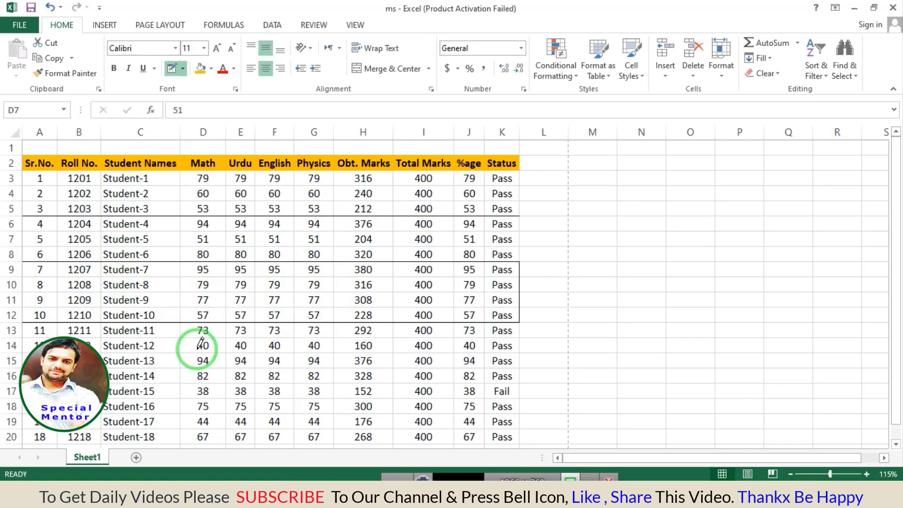
Draw a line under cell G14 and a box around Total Marks cells I14 to I20
{"action": "scroll", "coordinate": [155, 357], "scroll_direction": "down", "scroll_amount": 1}
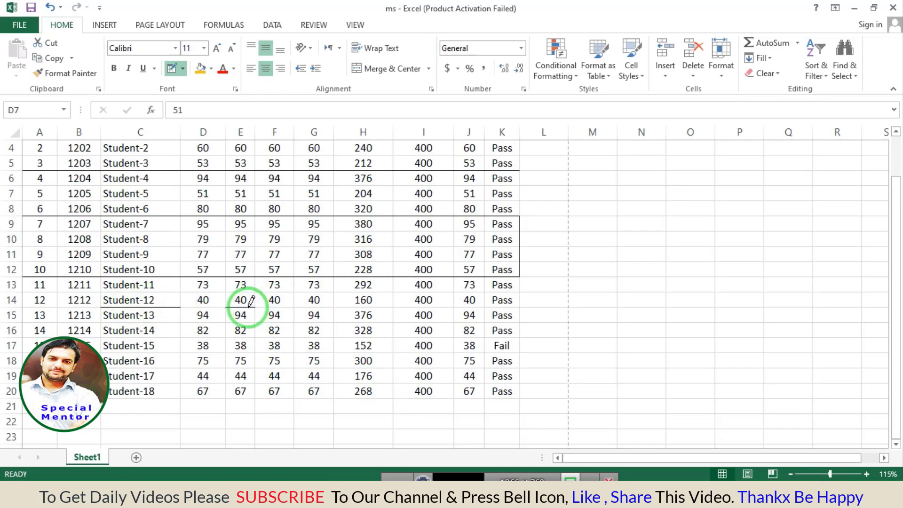
{"action": "left_click", "coordinate": [329, 307]}
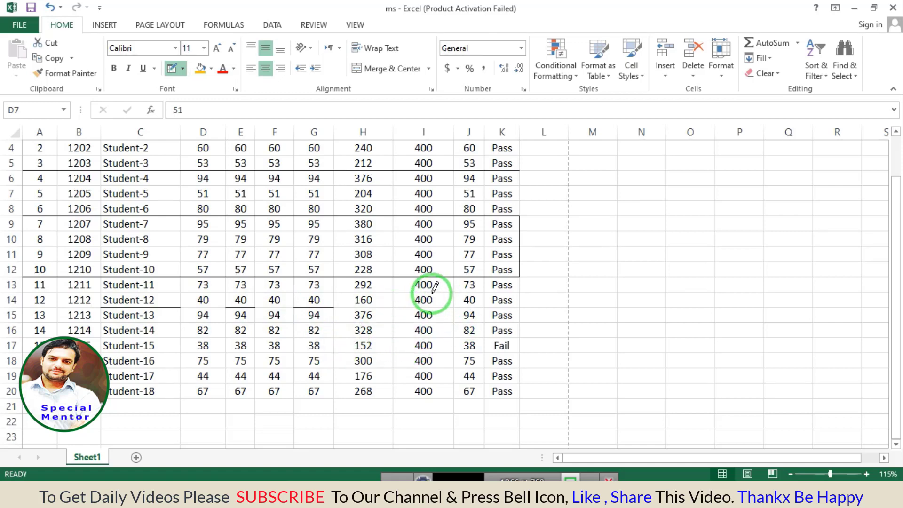
{"action": "mouse_move", "coordinate": [433, 288]}
{"action": "left_mouse_down"}
{"action": "mouse_move", "coordinate": [424, 342]}
{"action": "mouse_move", "coordinate": [430, 381]}
{"action": "left_mouse_up"}
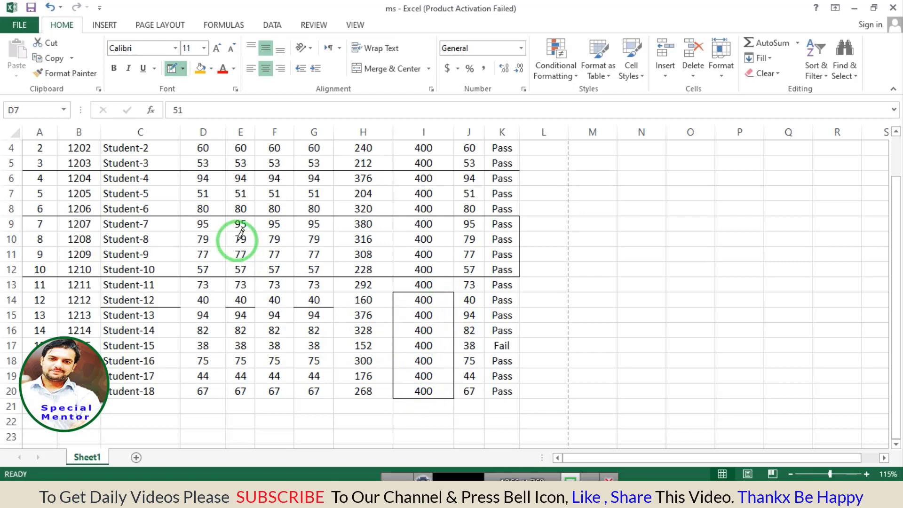
Stop drawing borders and select the whole student marks table
{"action": "scroll", "coordinate": [239, 236], "scroll_direction": "up", "scroll_amount": 3}
{"action": "scroll", "coordinate": [263, 264], "scroll_direction": "down", "scroll_amount": 3}
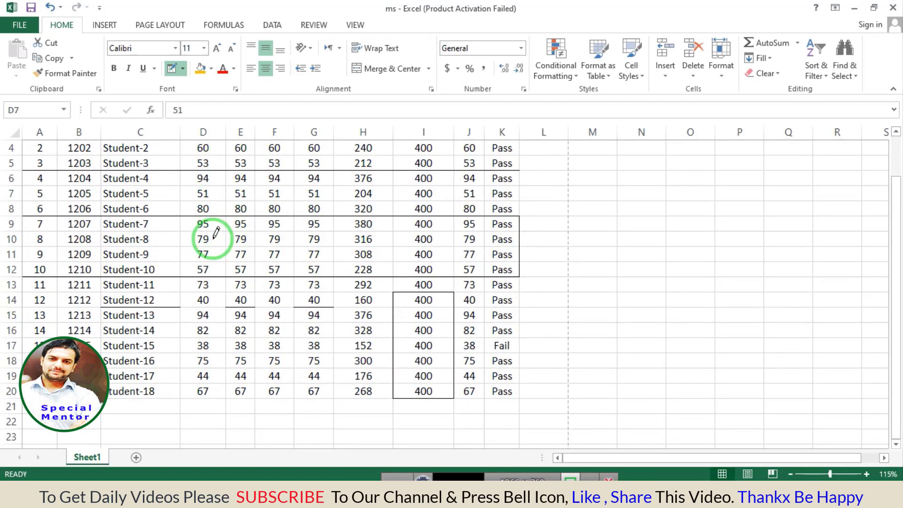
{"action": "scroll", "coordinate": [213, 254], "scroll_direction": "up", "scroll_amount": 1}
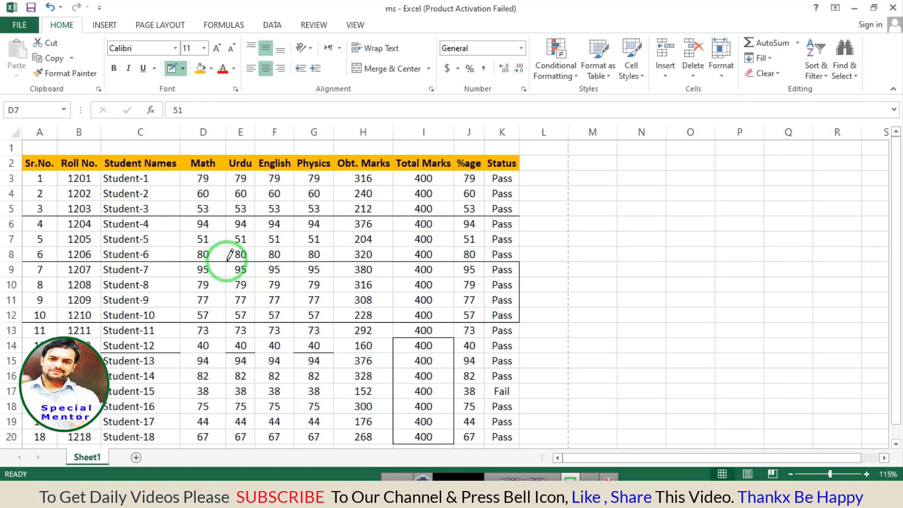
{"action": "key", "text": "Escape"}
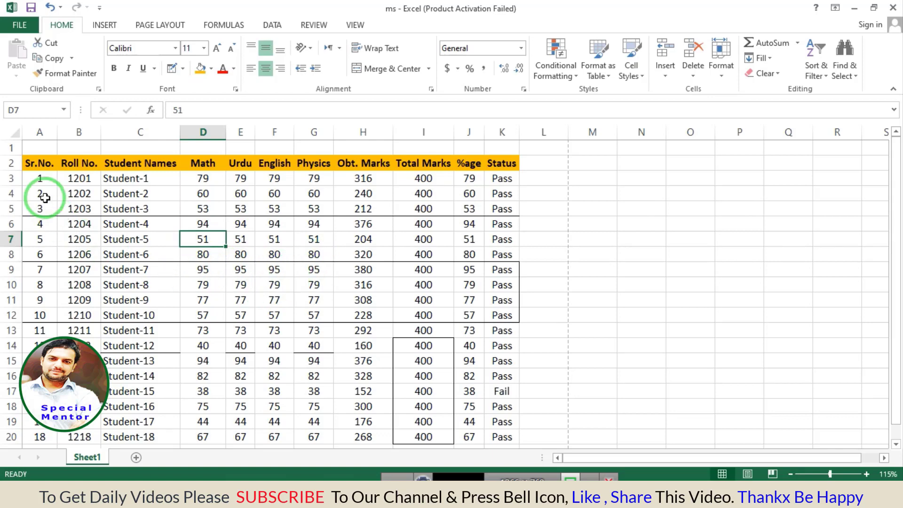
{"action": "mouse_move", "coordinate": [38, 163]}
{"action": "left_mouse_down"}
{"action": "mouse_move", "coordinate": [380, 426]}
{"action": "mouse_move", "coordinate": [499, 439]}
{"action": "left_mouse_up"}
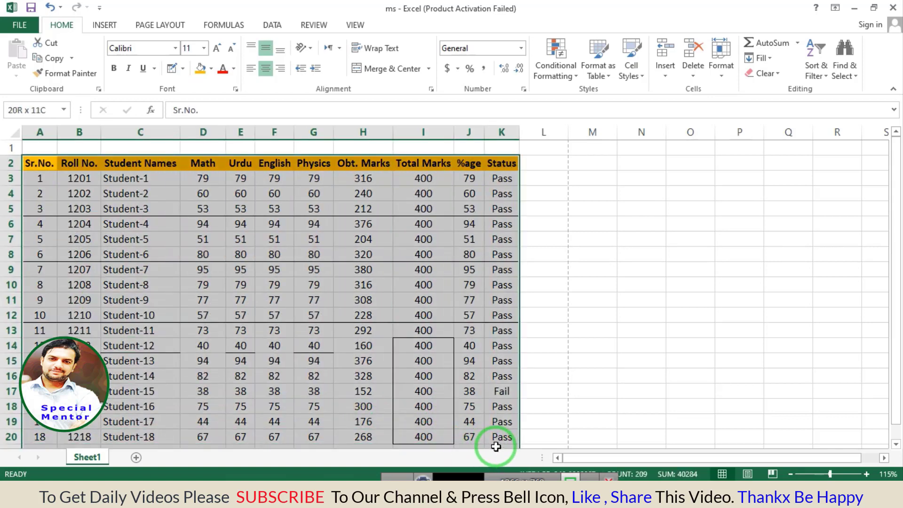
Apply No Border to the selected table, then reopen the border options list
{"action": "left_click", "coordinate": [182, 68]}
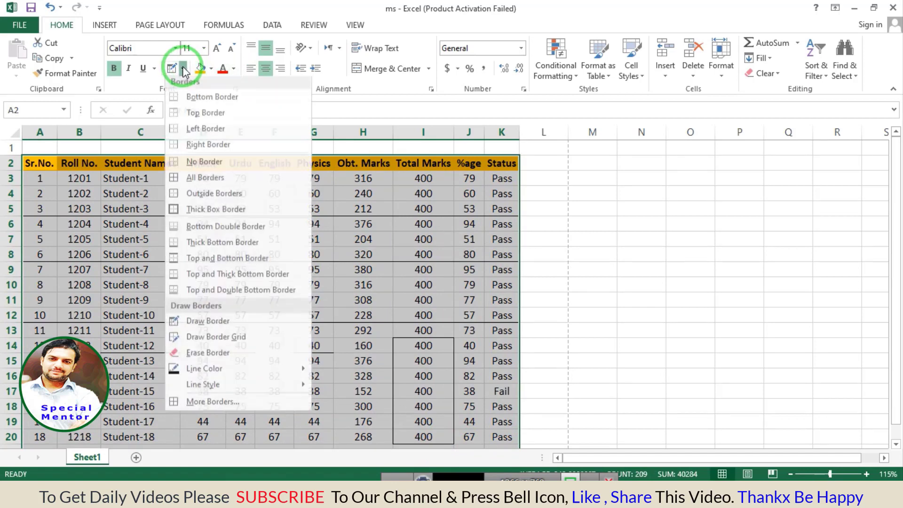
{"action": "left_click", "coordinate": [179, 165]}
{"action": "left_click", "coordinate": [212, 296]}
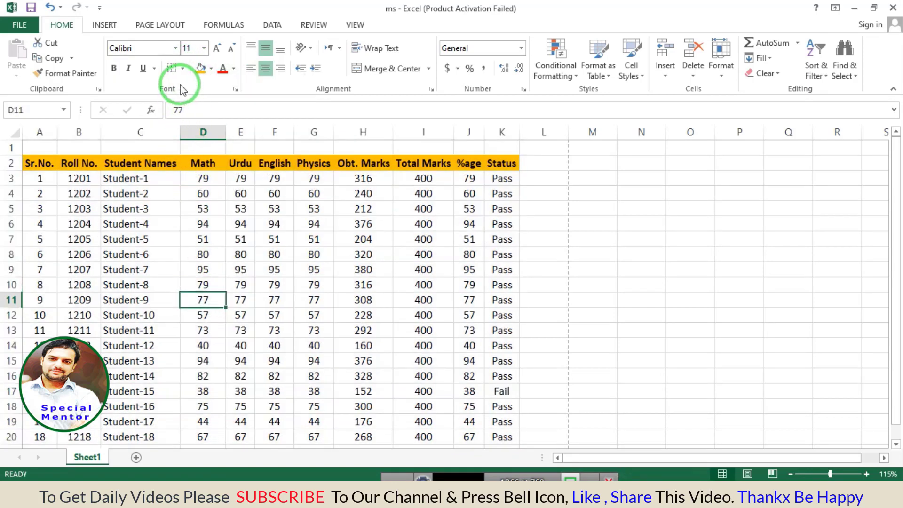
{"action": "left_click", "coordinate": [183, 68]}
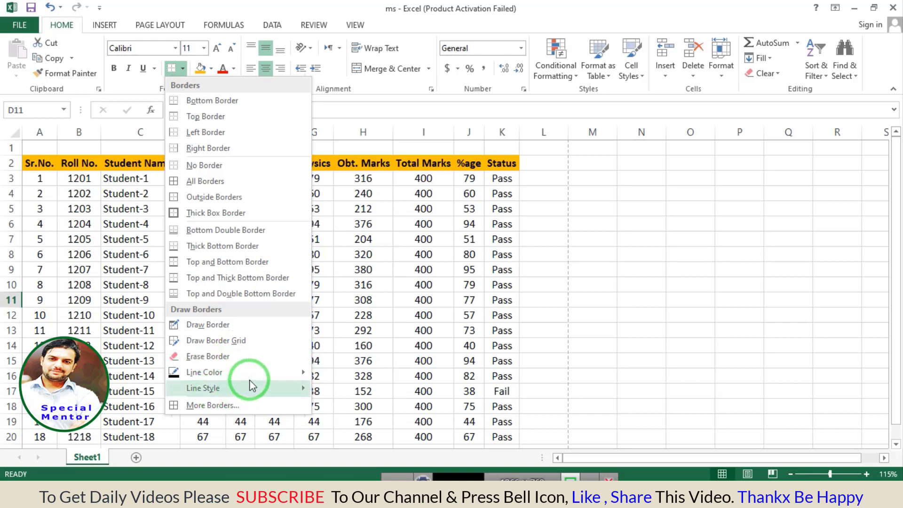
Draw grid borders over rows 4–8 and Urdu–Physics cells in rows 12–18, then open File
{"action": "mouse_move", "coordinate": [212, 388]}
{"action": "left_click", "coordinate": [245, 341]}
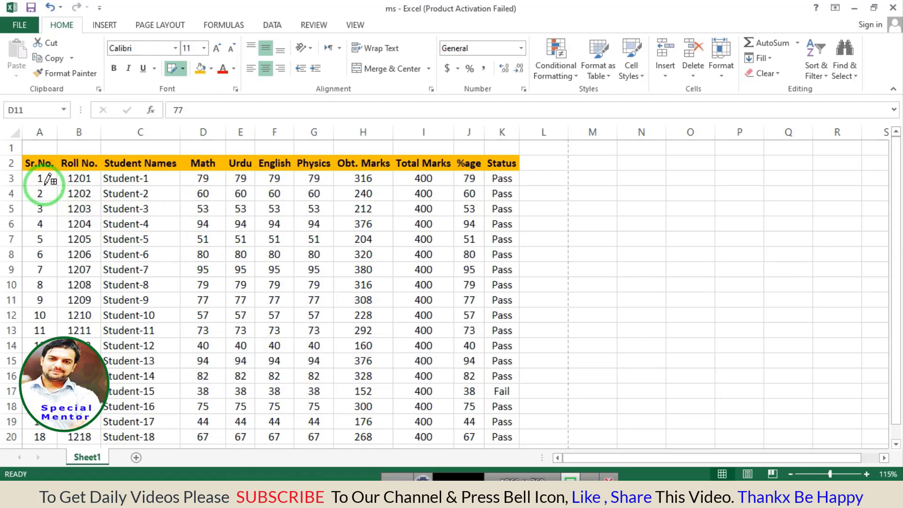
{"action": "mouse_move", "coordinate": [47, 179]}
{"action": "left_mouse_down"}
{"action": "mouse_move", "coordinate": [295, 200]}
{"action": "mouse_move", "coordinate": [502, 201]}
{"action": "mouse_move", "coordinate": [505, 324]}
{"action": "mouse_move", "coordinate": [495, 244]}
{"action": "mouse_move", "coordinate": [407, 268]}
{"action": "mouse_move", "coordinate": [193, 217]}
{"action": "mouse_move", "coordinate": [101, 212]}
{"action": "mouse_move", "coordinate": [229, 223]}
{"action": "mouse_move", "coordinate": [140, 230]}
{"action": "mouse_move", "coordinate": [301, 239]}
{"action": "mouse_move", "coordinate": [288, 212]}
{"action": "mouse_move", "coordinate": [212, 205]}
{"action": "mouse_move", "coordinate": [325, 224]}
{"action": "mouse_move", "coordinate": [316, 288]}
{"action": "mouse_move", "coordinate": [303, 313]}
{"action": "mouse_move", "coordinate": [289, 316]}
{"action": "mouse_move", "coordinate": [244, 296]}
{"action": "mouse_move", "coordinate": [241, 311]}
{"action": "mouse_move", "coordinate": [258, 381]}
{"action": "mouse_move", "coordinate": [245, 392]}
{"action": "mouse_move", "coordinate": [246, 359]}
{"action": "mouse_move", "coordinate": [248, 383]}
{"action": "mouse_move", "coordinate": [313, 389]}
{"action": "left_mouse_up"}
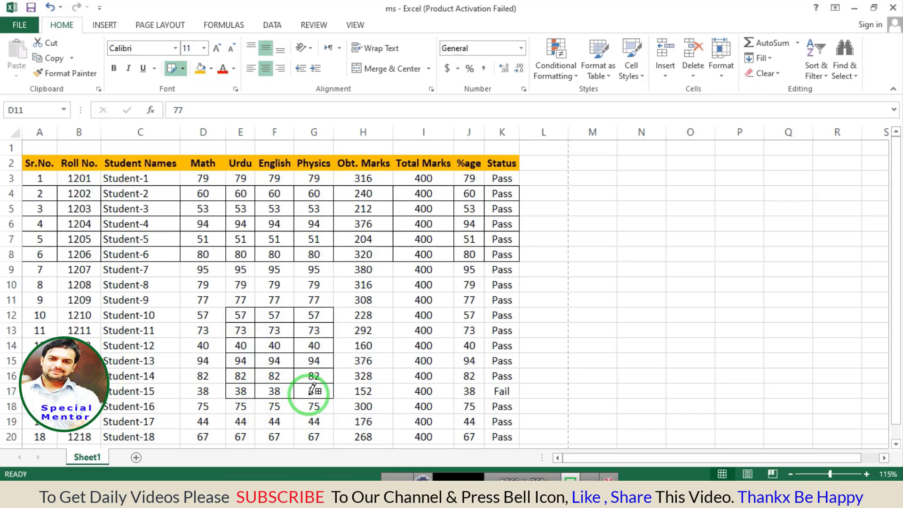
{"action": "mouse_move", "coordinate": [312, 389]}
{"action": "left_mouse_down"}
{"action": "mouse_move", "coordinate": [312, 404]}
{"action": "mouse_move", "coordinate": [347, 368]}
{"action": "mouse_move", "coordinate": [249, 343]}
{"action": "mouse_move", "coordinate": [302, 346]}
{"action": "mouse_move", "coordinate": [360, 322]}
{"action": "left_mouse_up"}
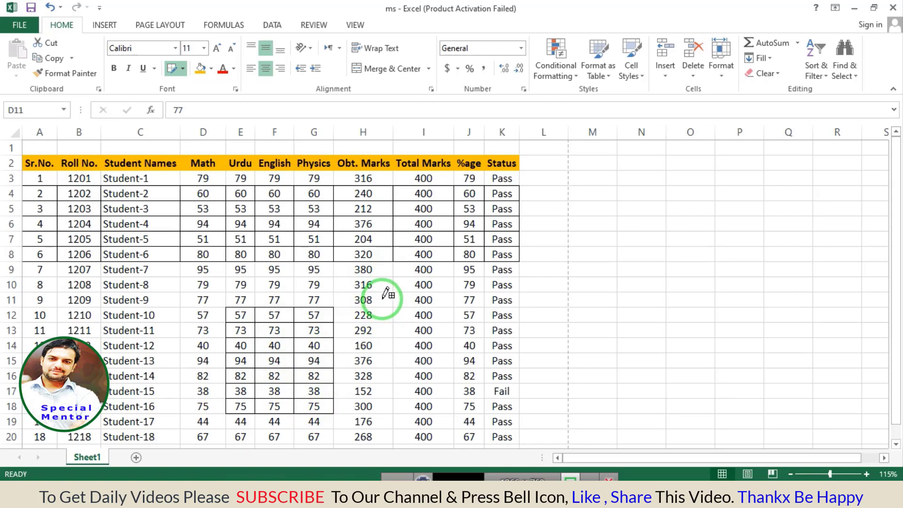
{"action": "left_click", "coordinate": [314, 299]}
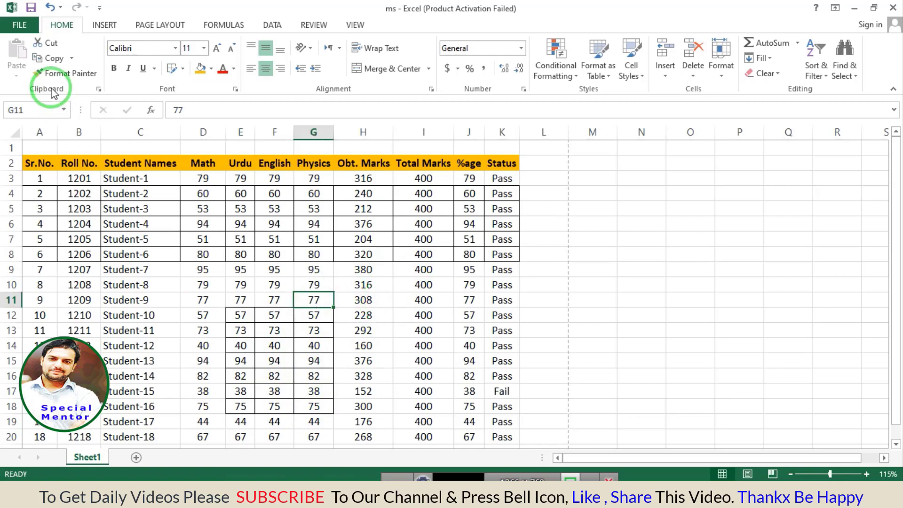
{"action": "left_click", "coordinate": [22, 26]}
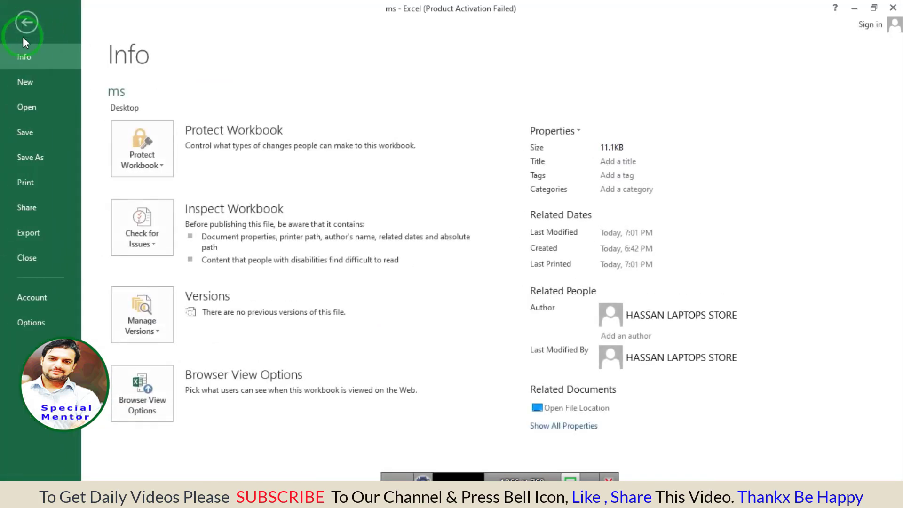
Preview the bordered marks table in Print, then go back to the worksheet
{"action": "left_click", "coordinate": [30, 184]}
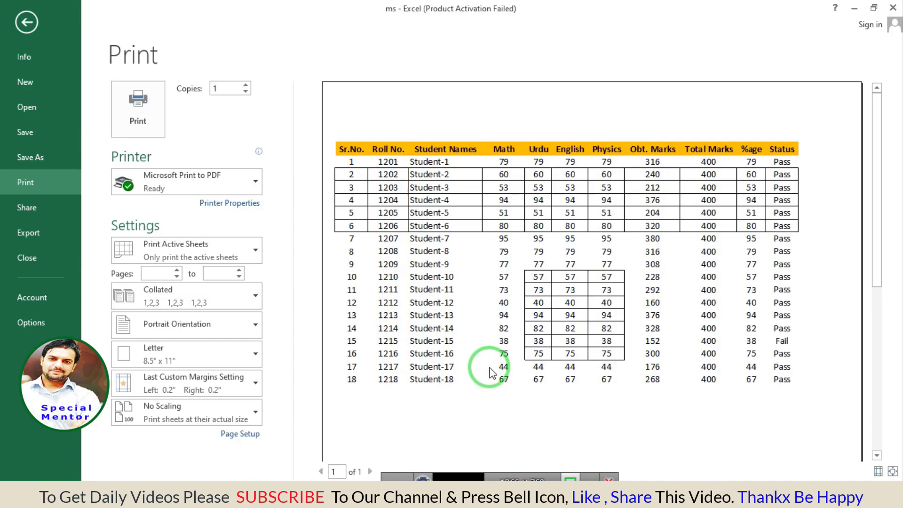
{"action": "left_click", "coordinate": [26, 22]}
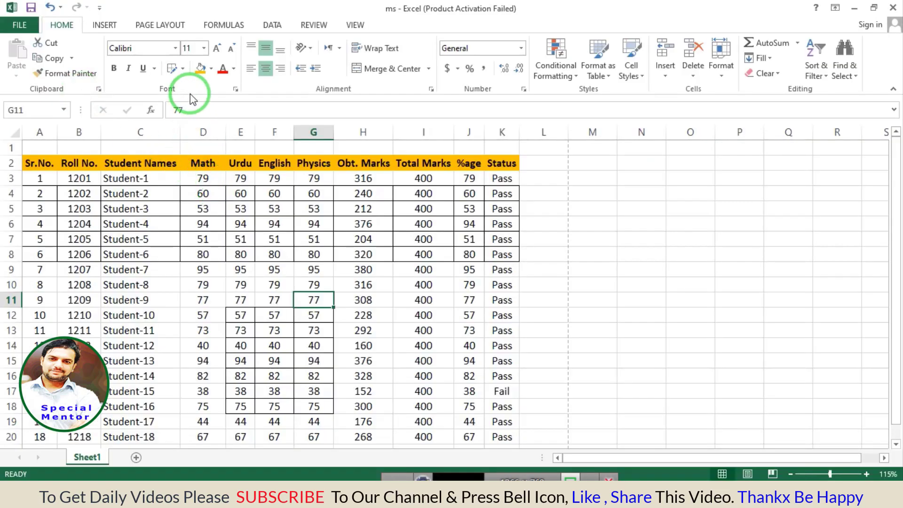
Draw a single diagonal border line across the Student-2 cell C4
{"action": "left_click", "coordinate": [183, 69]}
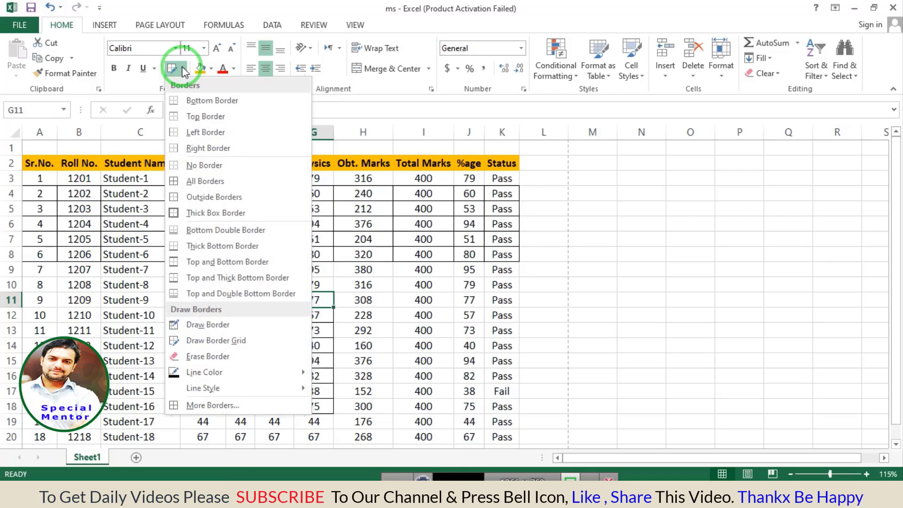
{"action": "left_click", "coordinate": [184, 324]}
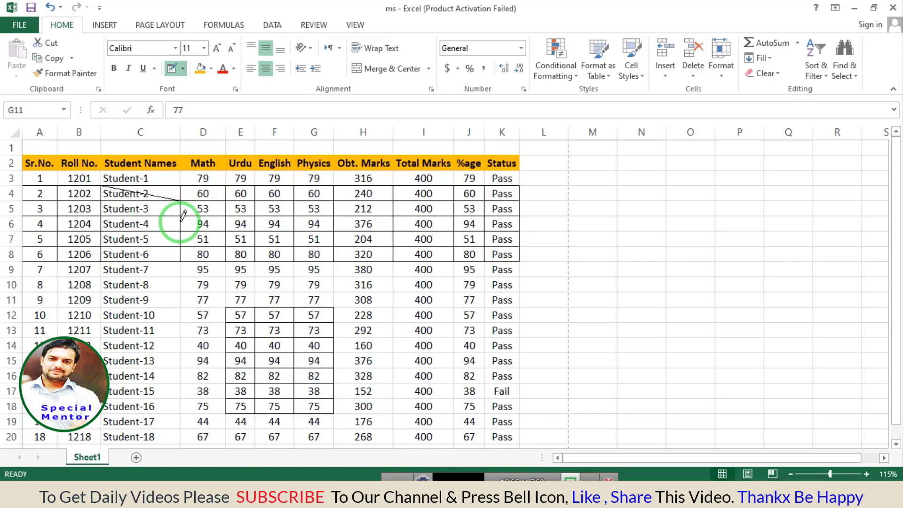
{"action": "key", "text": "Escape"}
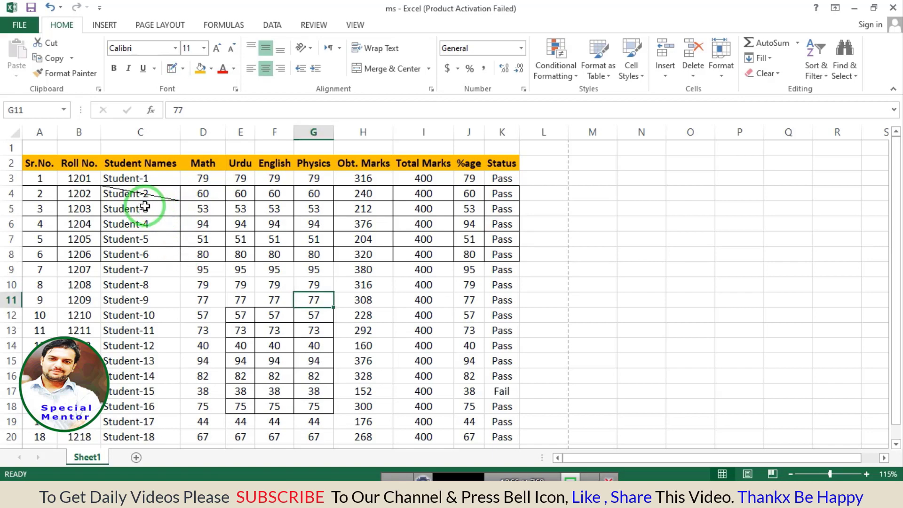
Undo the accidental 34455 entered in cell C4, keeping Student-2's name
{"action": "scroll", "coordinate": [160, 210], "scroll_direction": "up", "scroll_amount": 1, "text": "ctrl"}
{"action": "scroll", "coordinate": [160, 202], "scroll_direction": "up", "scroll_amount": 1}
{"action": "left_click", "coordinate": [161, 201]}
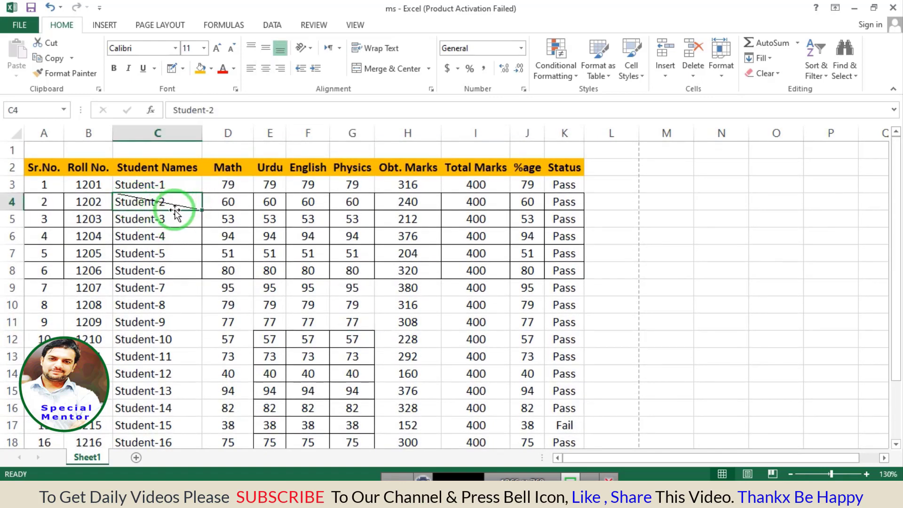
{"action": "type", "text": "34455"}
{"action": "left_click", "coordinate": [179, 237]}
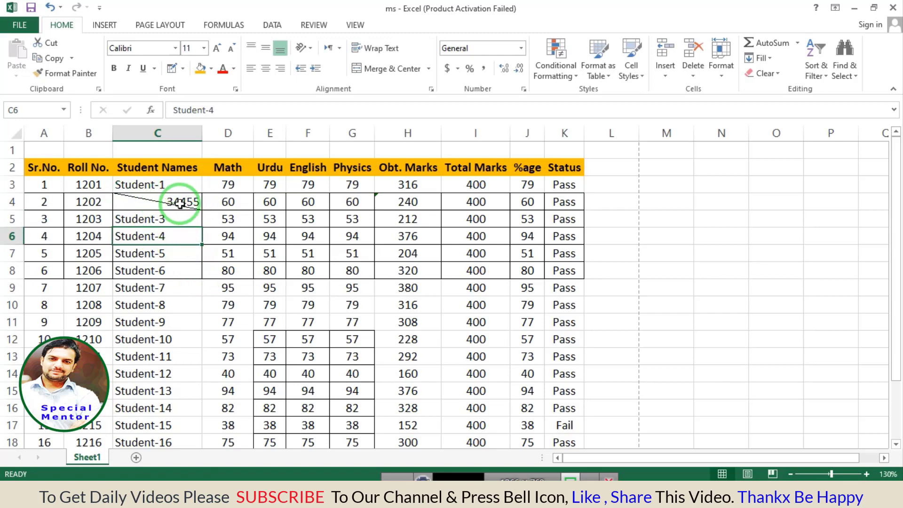
{"action": "key", "text": "ctrl+z"}
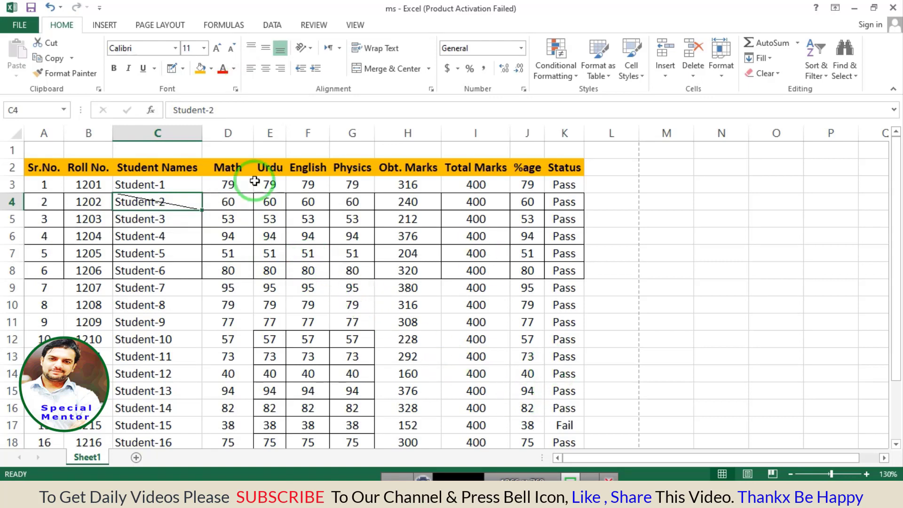
Erase the border between rows 7 and 8 and inner lines in the marks block
{"action": "left_click", "coordinate": [183, 70]}
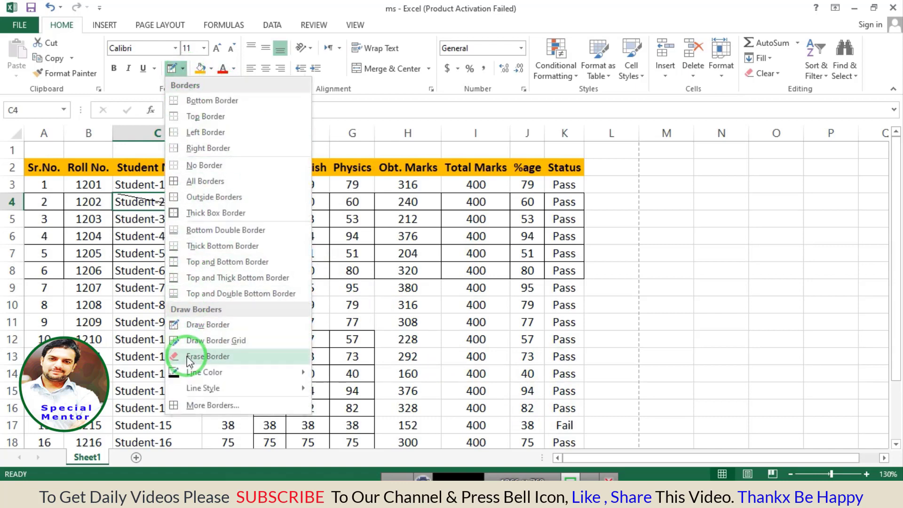
{"action": "left_click", "coordinate": [223, 358]}
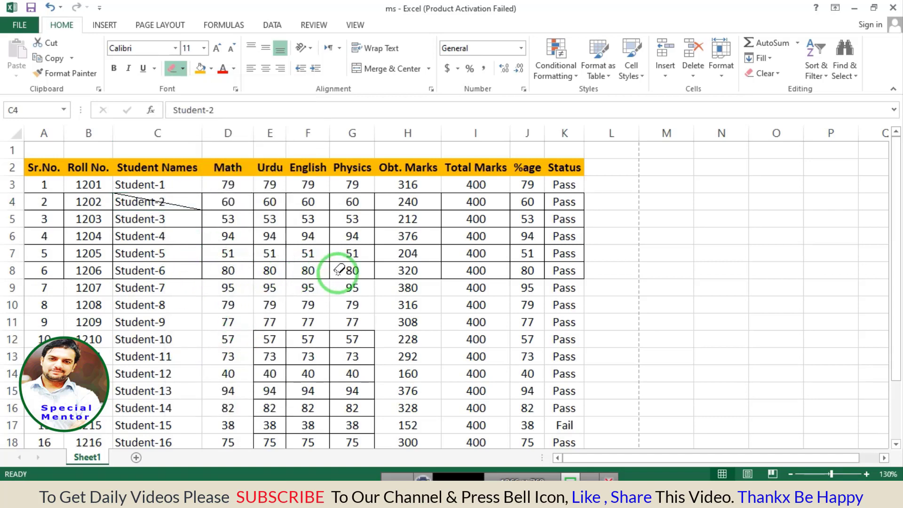
{"action": "scroll", "coordinate": [338, 270], "scroll_direction": "up", "scroll_amount": 1}
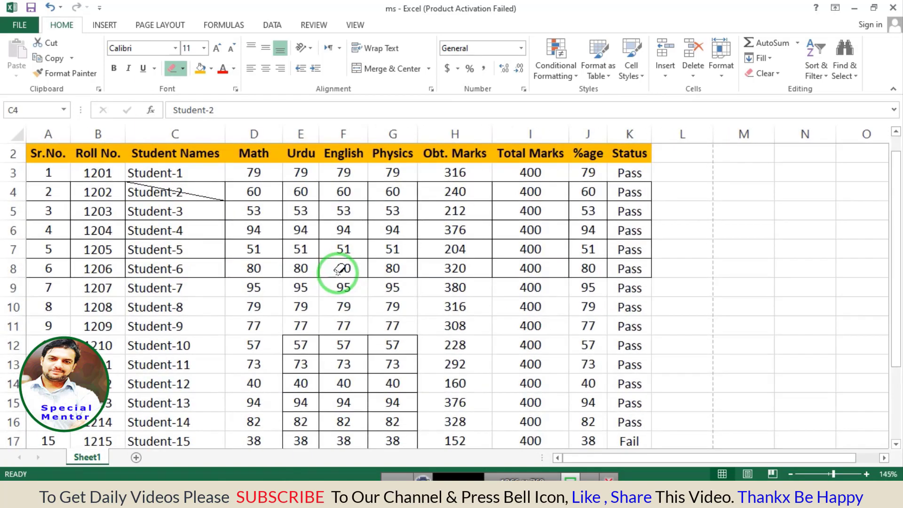
{"action": "scroll", "coordinate": [337, 270], "scroll_direction": "up", "scroll_amount": 1}
{"action": "scroll", "coordinate": [343, 268], "scroll_direction": "up", "scroll_amount": 1}
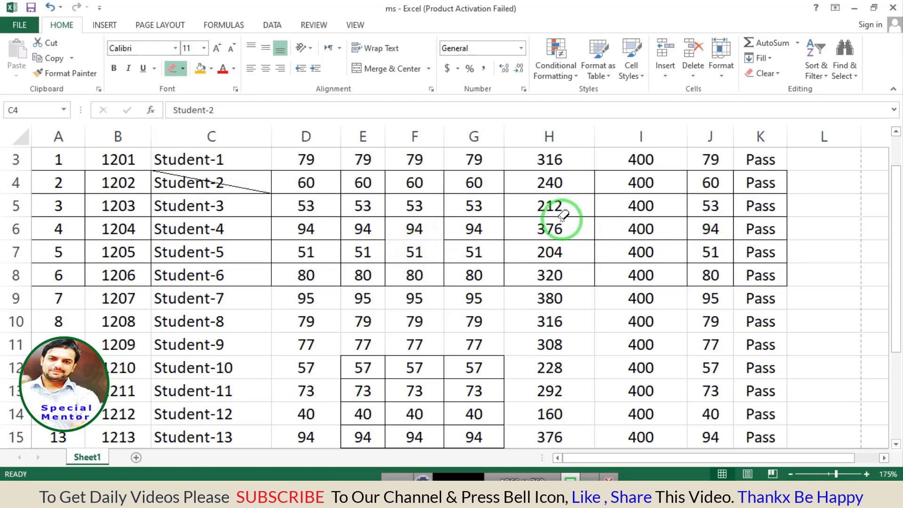
{"action": "scroll", "coordinate": [574, 232], "scroll_direction": "up", "scroll_amount": 1}
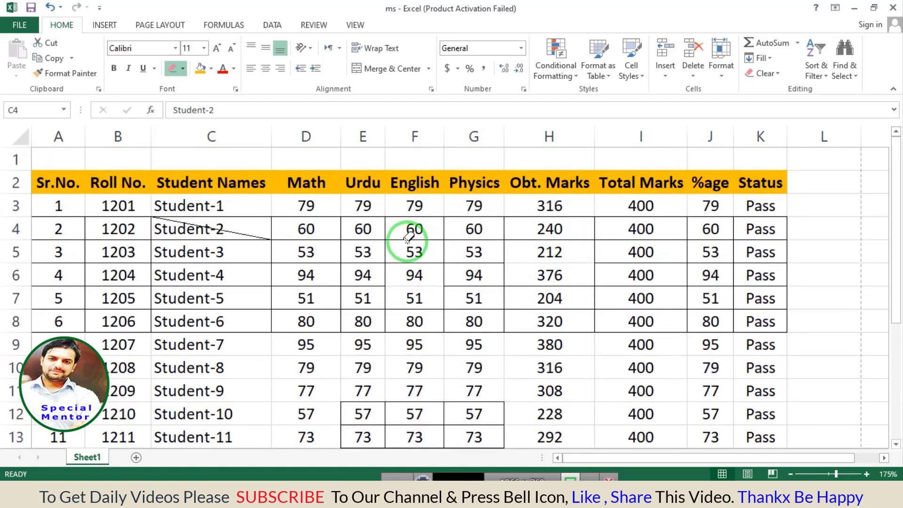
{"action": "scroll", "coordinate": [357, 287], "scroll_direction": "down", "scroll_amount": 1}
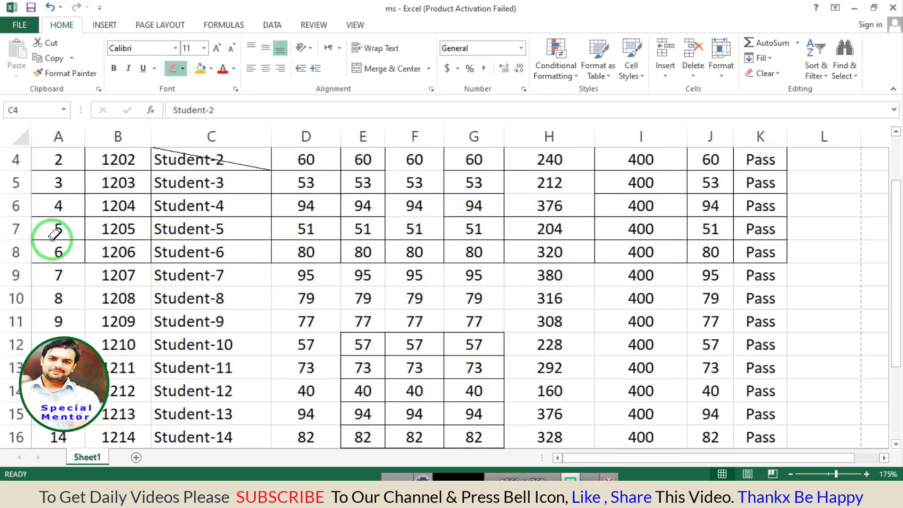
{"action": "left_click_drag", "start_coordinate": [53, 236], "coordinate": [753, 235]}
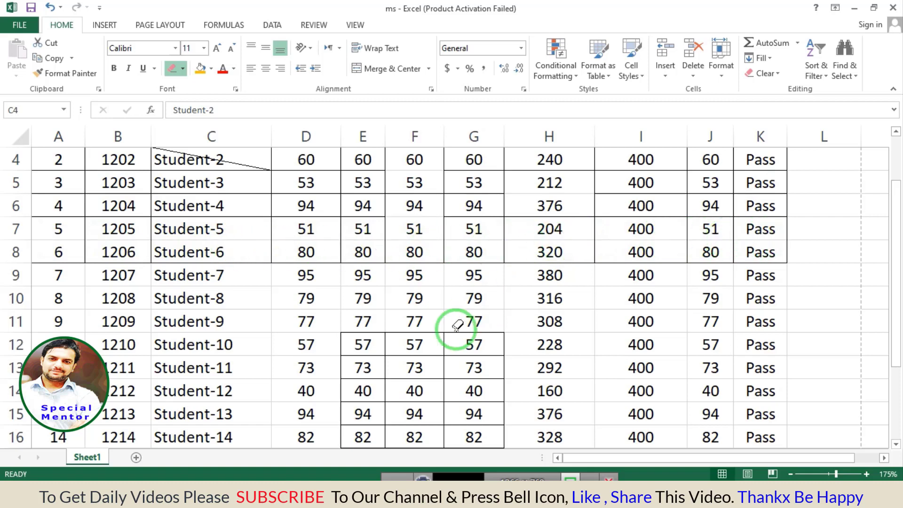
{"action": "mouse_move", "coordinate": [417, 379]}
{"action": "left_mouse_down"}
{"action": "mouse_move", "coordinate": [479, 401]}
{"action": "mouse_move", "coordinate": [388, 414]}
{"action": "left_mouse_up"}
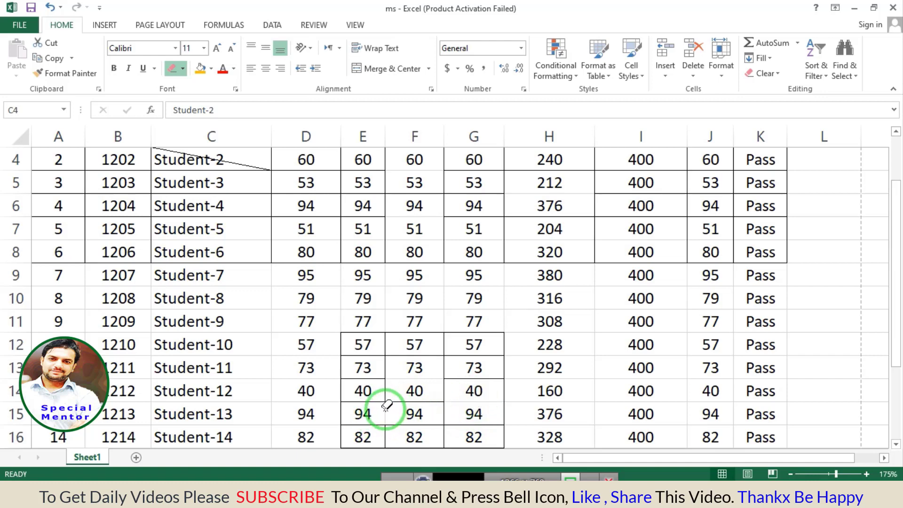
{"action": "mouse_move", "coordinate": [387, 412]}
{"action": "left_mouse_down"}
{"action": "mouse_move", "coordinate": [243, 201]}
{"action": "mouse_move", "coordinate": [273, 269]}
{"action": "left_mouse_up"}
{"action": "key", "text": "Escape"}
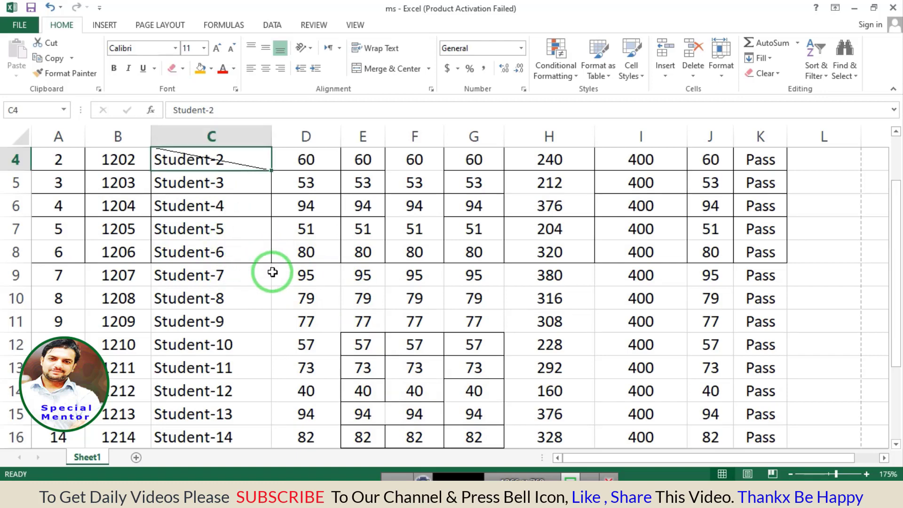
Draw a red border line beneath row 10 across Urdu through Total Marks
{"action": "left_click", "coordinate": [182, 70]}
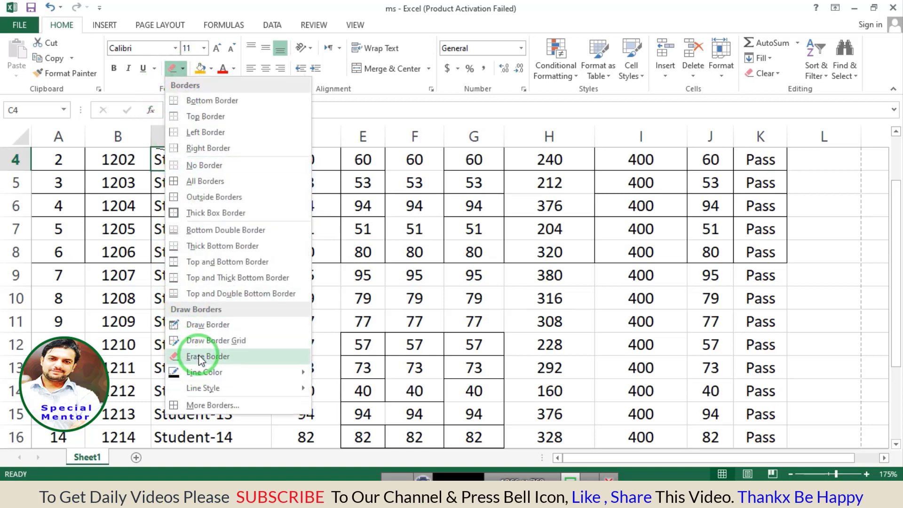
{"action": "left_click", "coordinate": [203, 374]}
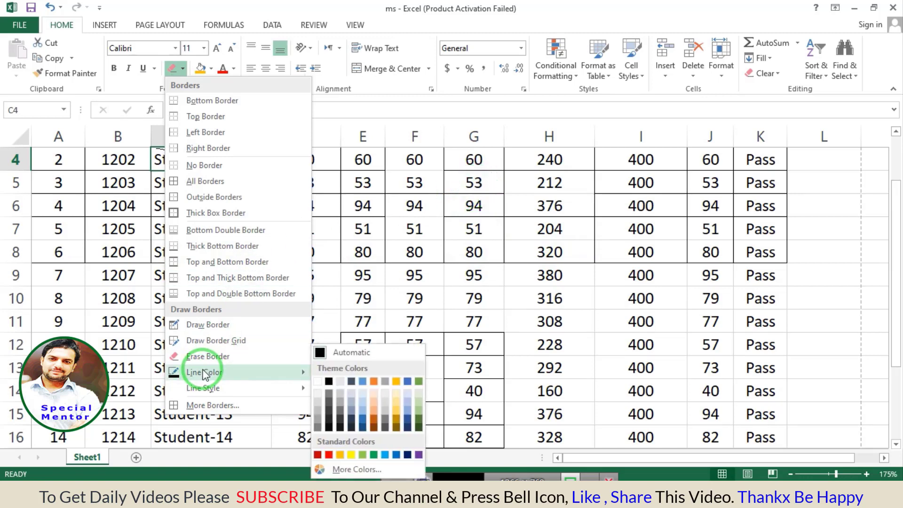
{"action": "left_click", "coordinate": [329, 458]}
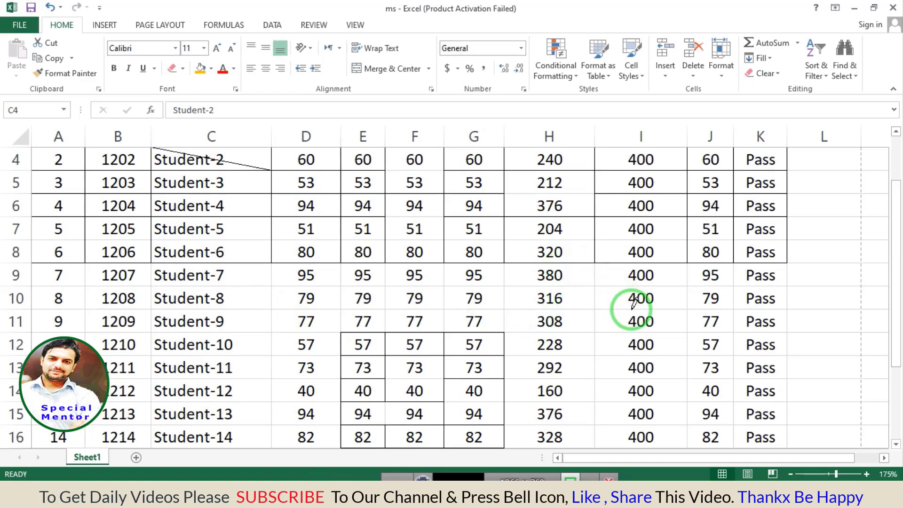
{"action": "left_click_drag", "start_coordinate": [633, 303], "coordinate": [390, 308]}
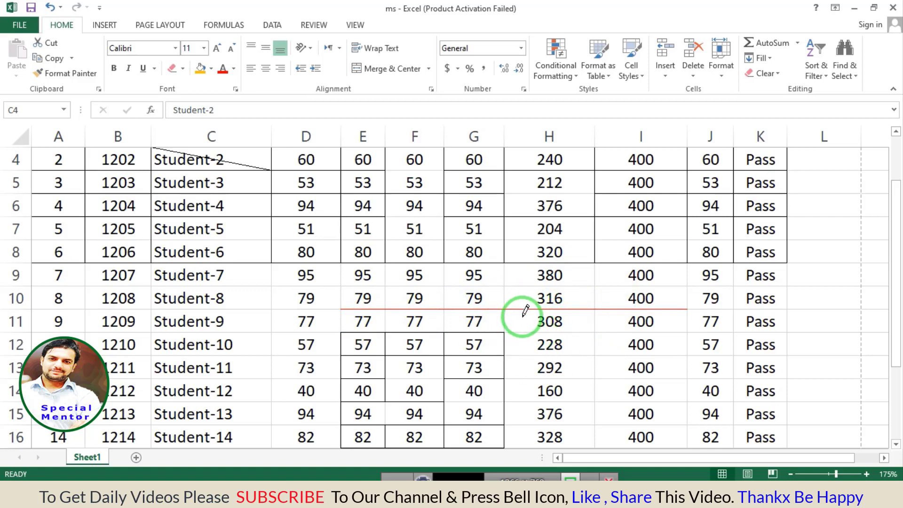
{"action": "key", "text": "Escape"}
{"action": "scroll", "coordinate": [358, 298], "scroll_direction": "down", "scroll_amount": 1}
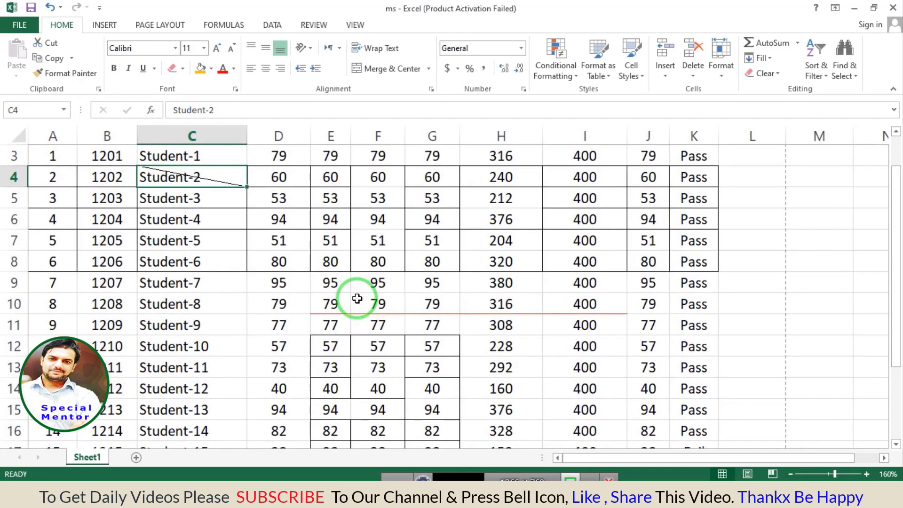
{"action": "scroll", "coordinate": [357, 299], "scroll_direction": "down", "scroll_amount": 1}
{"action": "scroll", "coordinate": [343, 298], "scroll_direction": "down", "scroll_amount": 1}
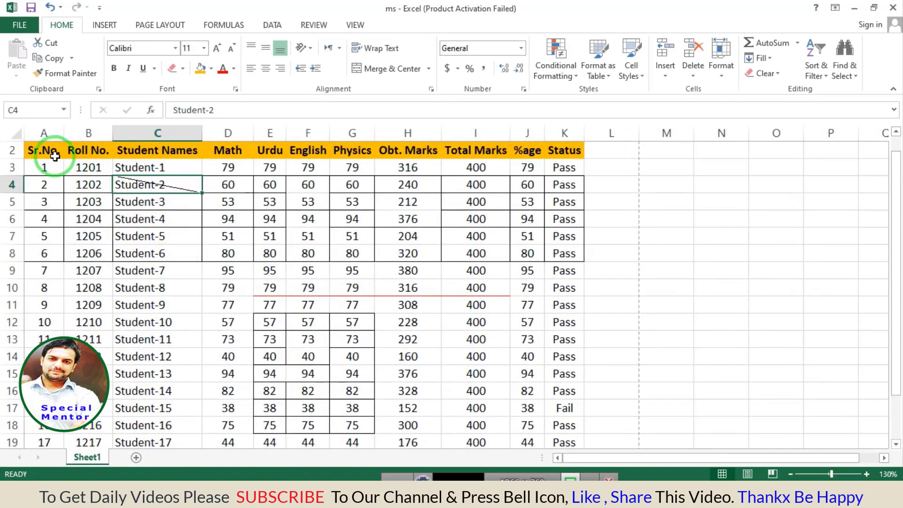
Apply All Borders to A2:K20 so every table cell gets red grid lines
{"action": "mouse_move", "coordinate": [55, 156]}
{"action": "left_mouse_down"}
{"action": "mouse_move", "coordinate": [559, 433]}
{"action": "mouse_move", "coordinate": [569, 410]}
{"action": "left_mouse_up"}
{"action": "scroll", "coordinate": [397, 302], "scroll_direction": "up", "scroll_amount": 1}
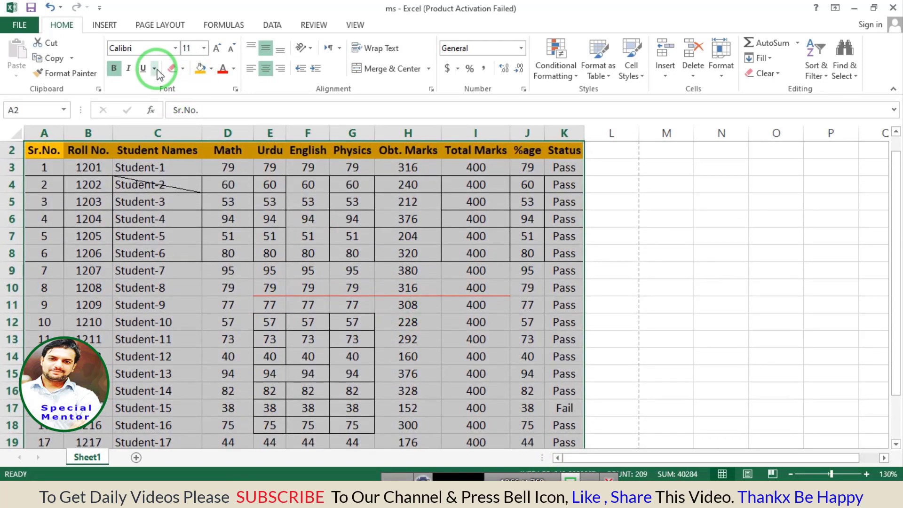
{"action": "left_click", "coordinate": [183, 69]}
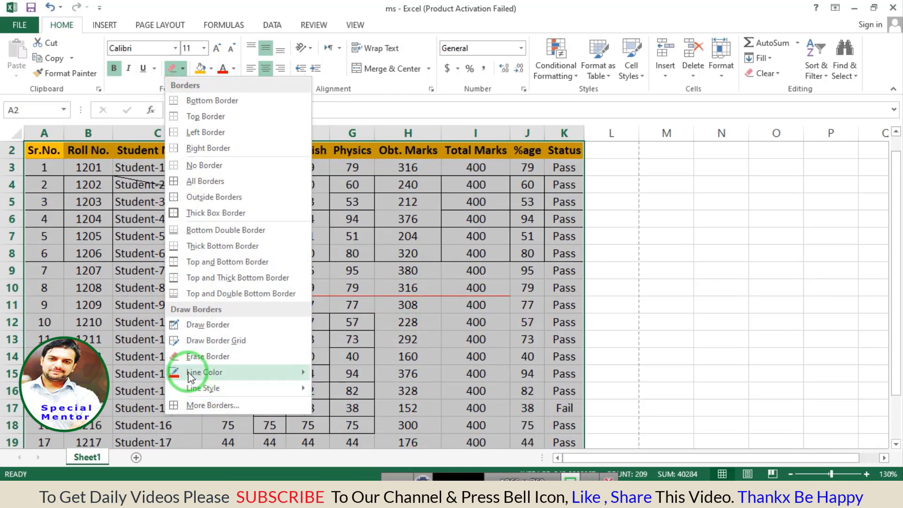
{"action": "mouse_move", "coordinate": [204, 372]}
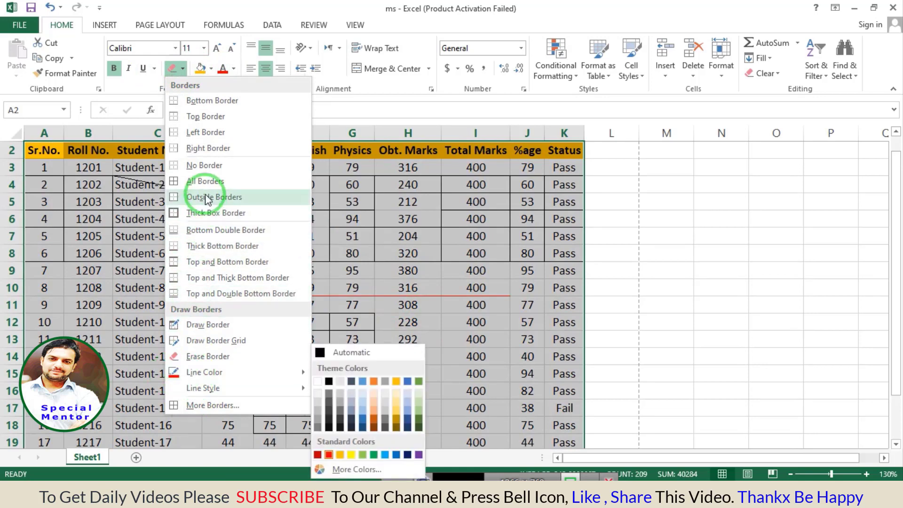
{"action": "left_click", "coordinate": [204, 186]}
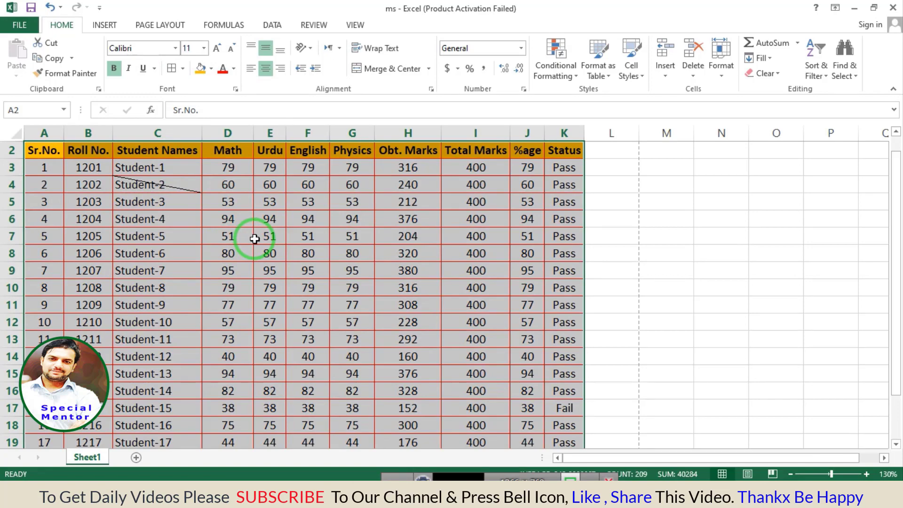
{"action": "scroll", "coordinate": [254, 242], "scroll_direction": "down", "scroll_amount": 1}
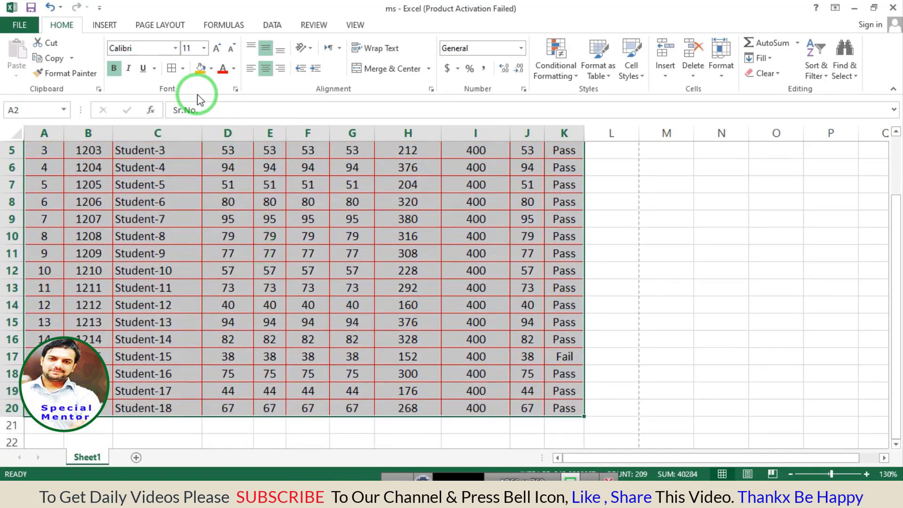
Choose a dark green border line colour from More Colors and confirm it
{"action": "left_click", "coordinate": [182, 68]}
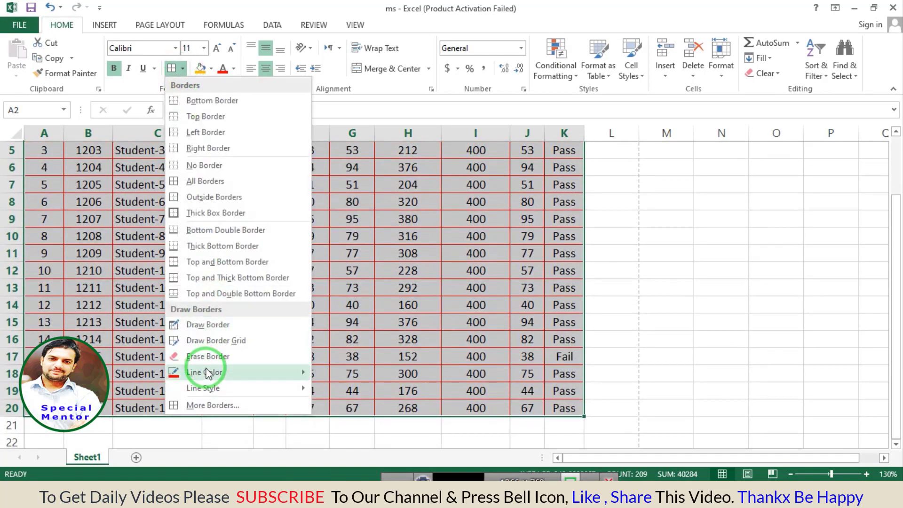
{"action": "mouse_move", "coordinate": [204, 372]}
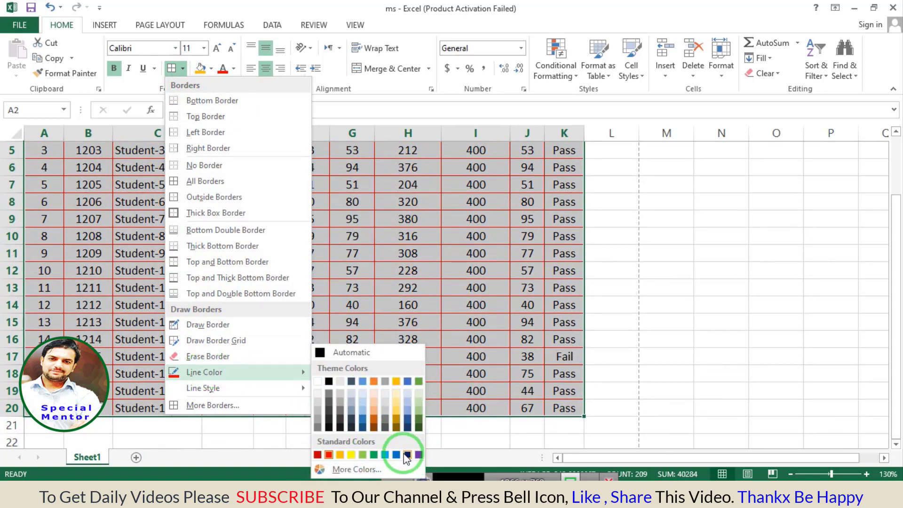
{"action": "left_click", "coordinate": [357, 469]}
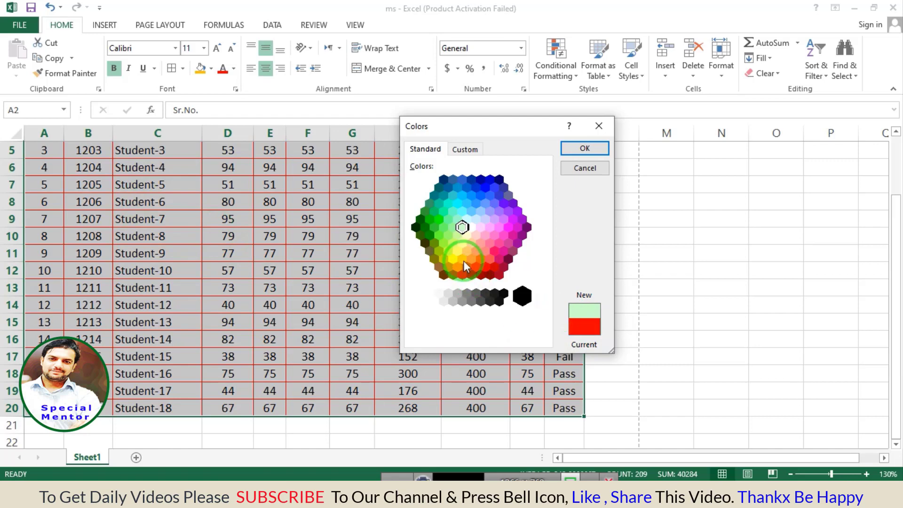
{"action": "left_click", "coordinate": [428, 220]}
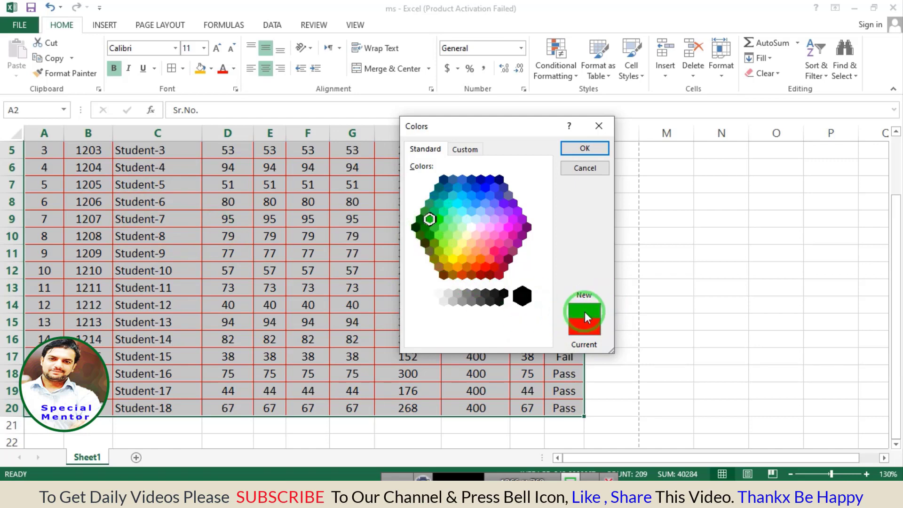
{"action": "left_click", "coordinate": [585, 148]}
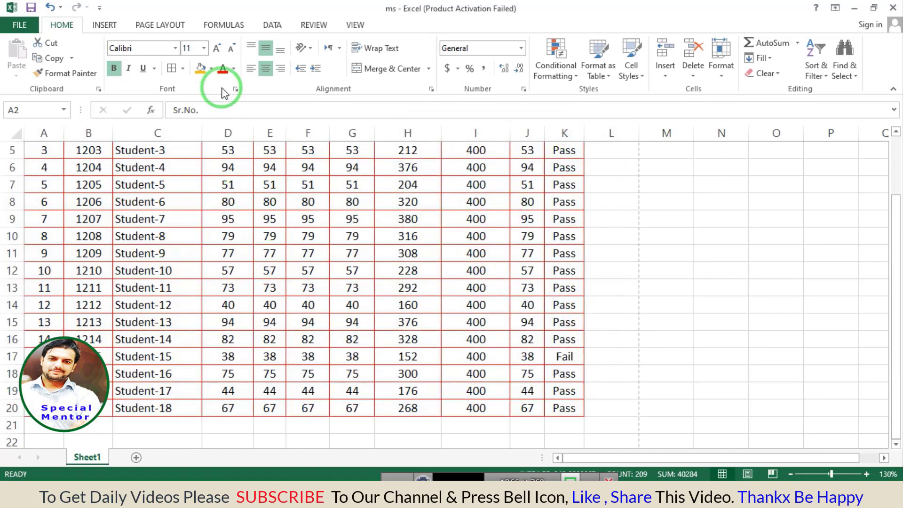
Apply the green borders to the selected table, deselect it, and show the border line style choices
{"action": "left_click", "coordinate": [173, 71]}
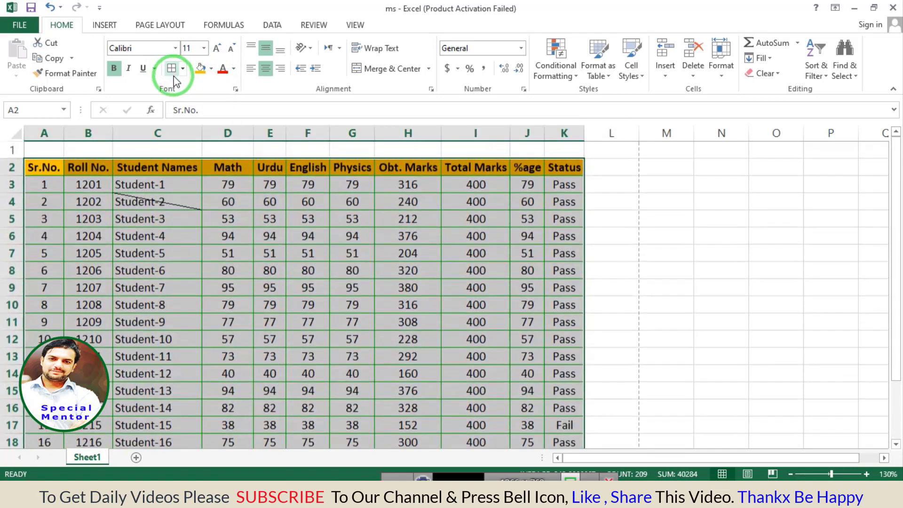
{"action": "scroll", "coordinate": [335, 344], "scroll_direction": "down", "scroll_amount": 1}
{"action": "scroll", "coordinate": [335, 343], "scroll_direction": "down", "scroll_amount": 1}
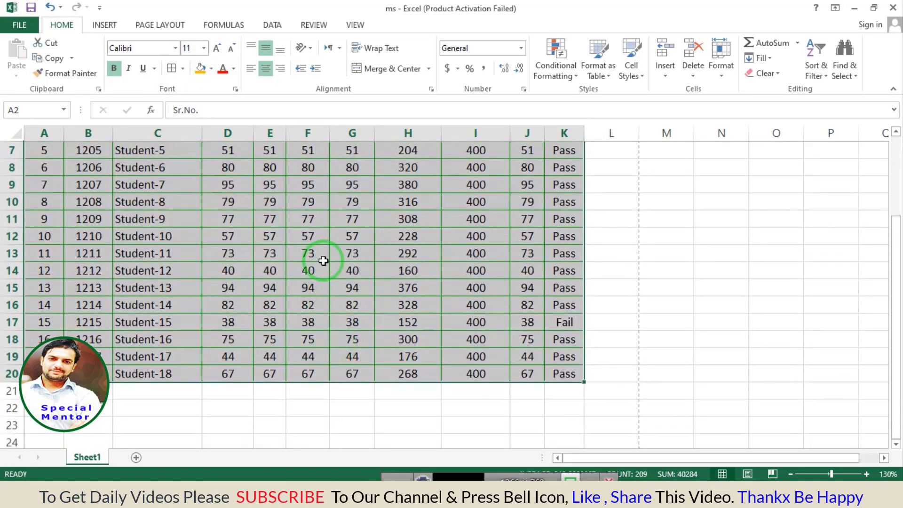
{"action": "left_click", "coordinate": [330, 245]}
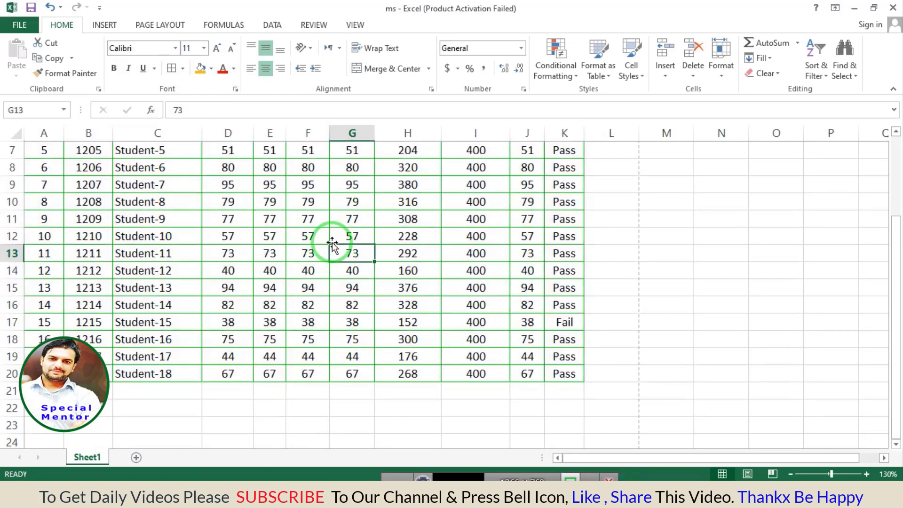
{"action": "left_click", "coordinate": [182, 70]}
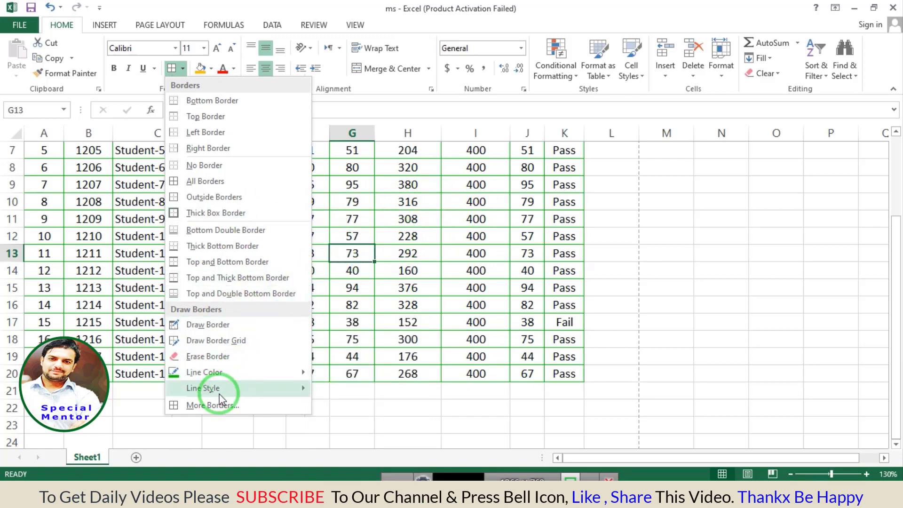
{"action": "mouse_move", "coordinate": [202, 388]}
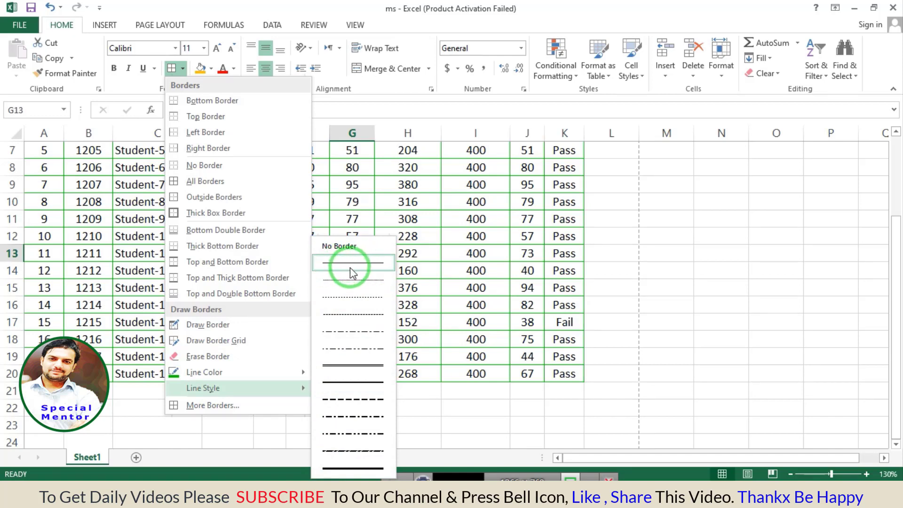
Choose a solid line style and give cell G13 borders on all sides
{"action": "left_click", "coordinate": [355, 367]}
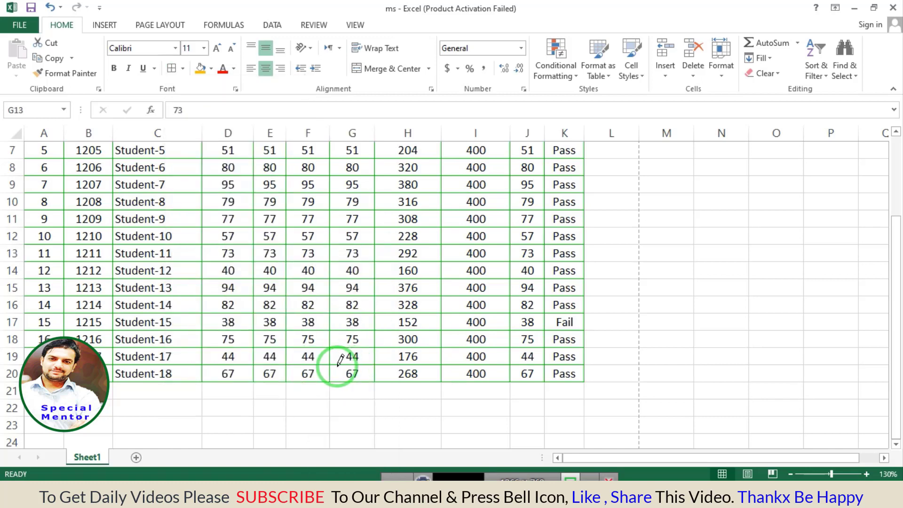
{"action": "left_click", "coordinate": [183, 73]}
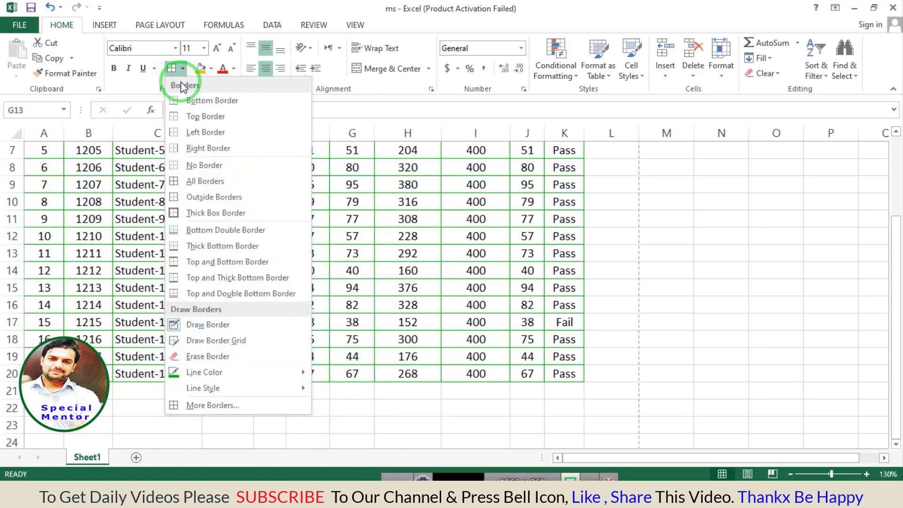
{"action": "left_click", "coordinate": [187, 179]}
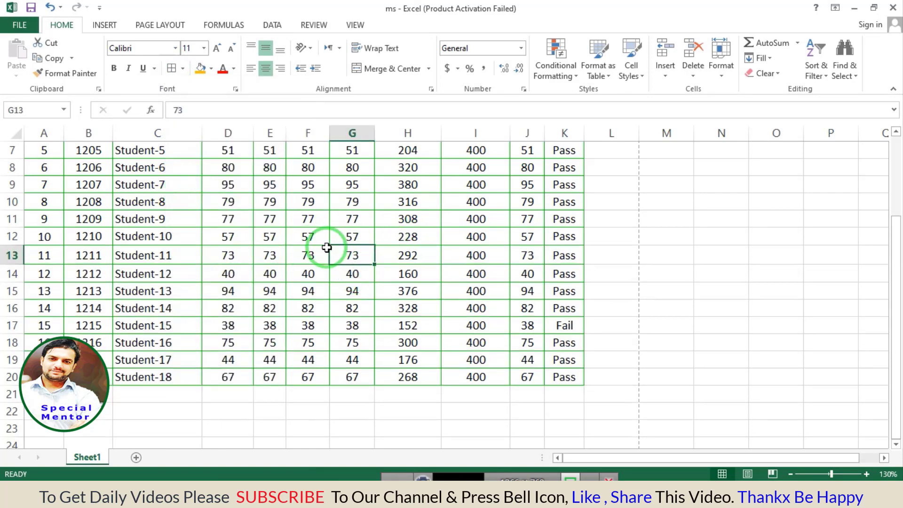
{"action": "left_click", "coordinate": [308, 219]}
Select the whole marks table from the header row for new borders
{"action": "scroll", "coordinate": [64, 199], "scroll_direction": "up", "scroll_amount": 1}
{"action": "scroll", "coordinate": [54, 178], "scroll_direction": "up", "scroll_amount": 1}
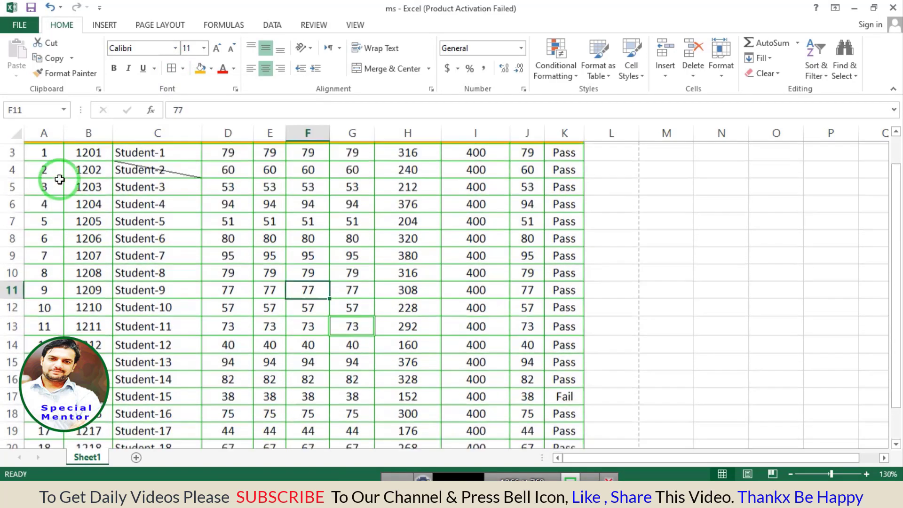
{"action": "mouse_move", "coordinate": [44, 167]}
{"action": "left_mouse_down"}
{"action": "mouse_move", "coordinate": [234, 359]}
{"action": "mouse_move", "coordinate": [559, 409]}
{"action": "left_mouse_up"}
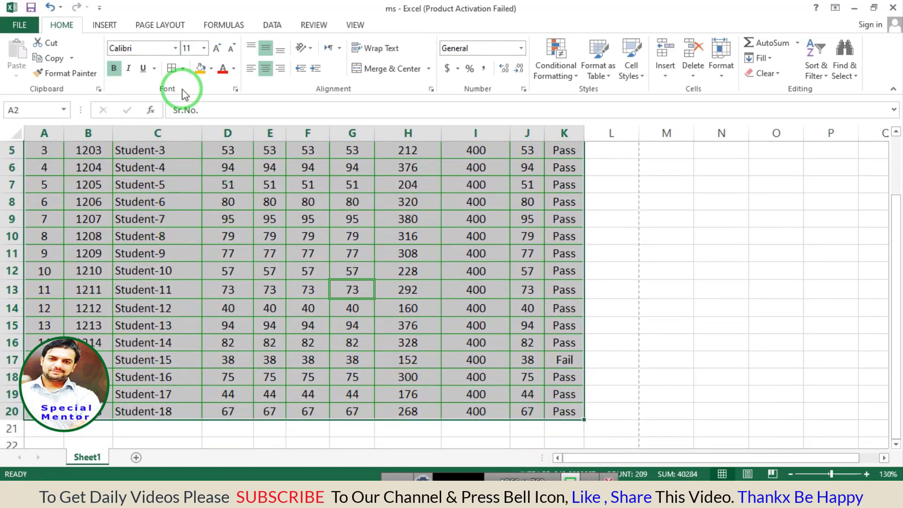
{"action": "left_click", "coordinate": [182, 68]}
Apply All Borders in green to the whole selected marks table
{"action": "left_click", "coordinate": [187, 181]}
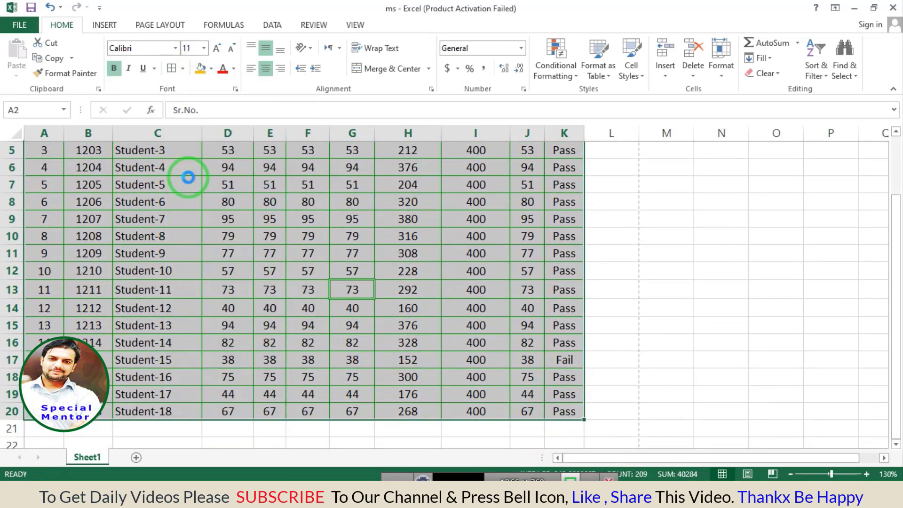
{"action": "scroll", "coordinate": [202, 242], "scroll_direction": "up", "scroll_amount": 2}
{"action": "scroll", "coordinate": [247, 303], "scroll_direction": "down", "scroll_amount": 2}
{"action": "left_click", "coordinate": [386, 285]}
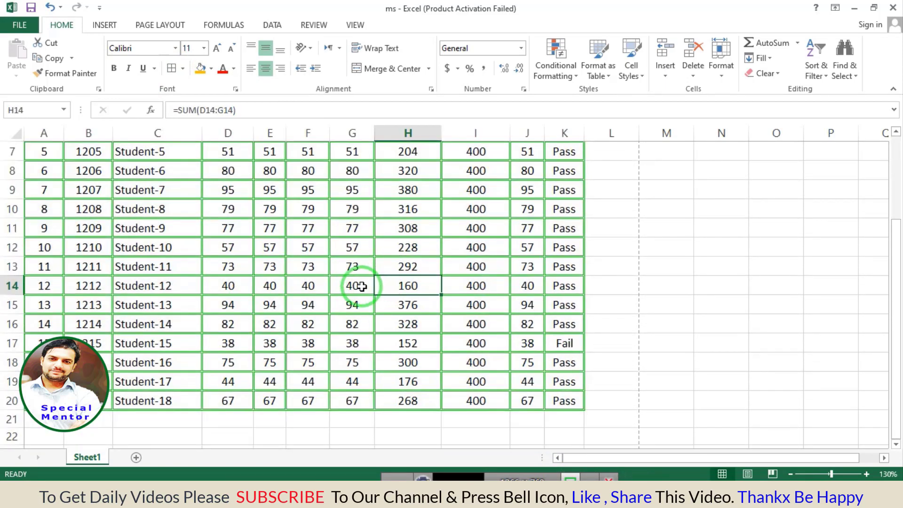
Select rows 9 to 20 of the table across columns A to K
{"action": "scroll", "coordinate": [333, 299], "scroll_direction": "up", "scroll_amount": 1}
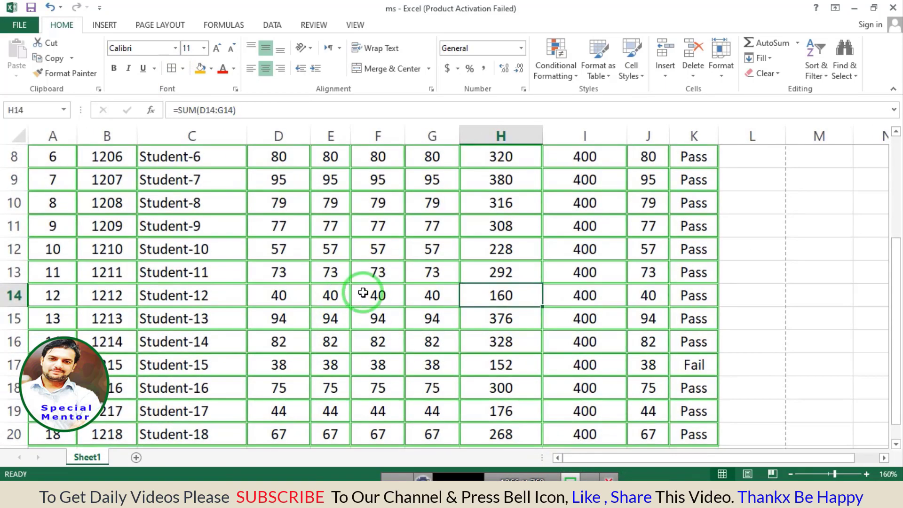
{"action": "scroll", "coordinate": [357, 292], "scroll_direction": "up", "scroll_amount": 1}
{"action": "scroll", "coordinate": [367, 278], "scroll_direction": "up", "scroll_amount": 1}
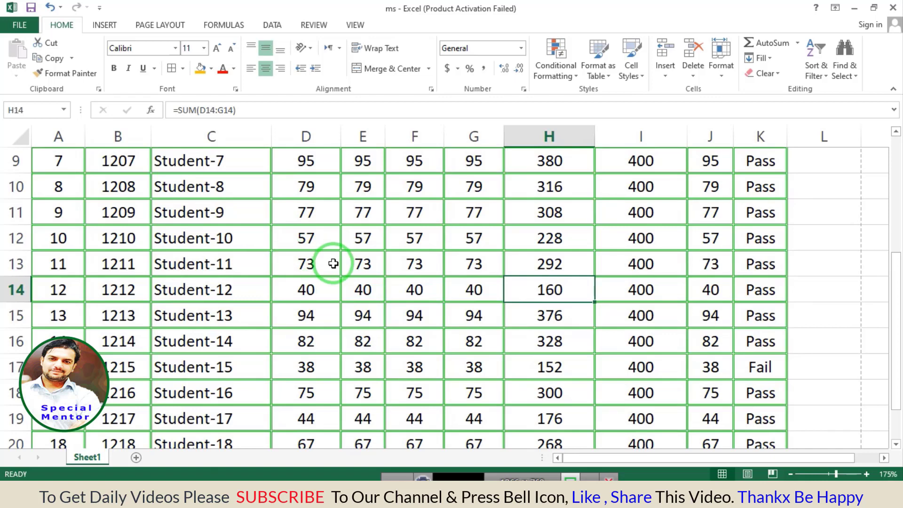
{"action": "left_click_drag", "start_coordinate": [62, 160], "coordinate": [757, 437]}
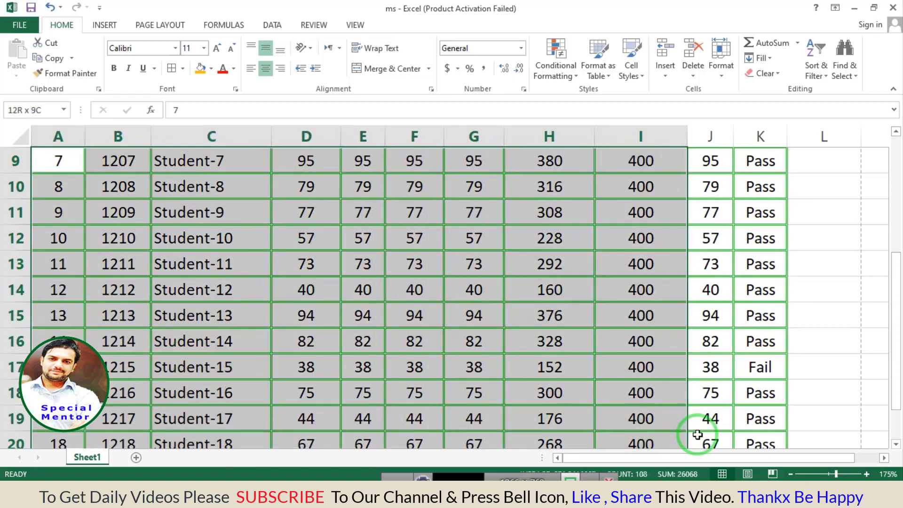
Set the border line colour to red and apply red borders to rows 9–20
{"action": "left_click", "coordinate": [182, 68]}
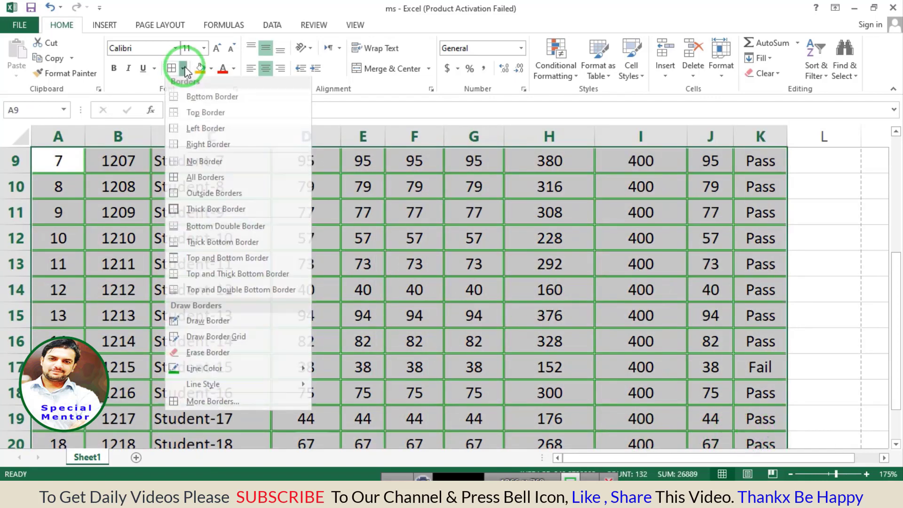
{"action": "mouse_move", "coordinate": [204, 372]}
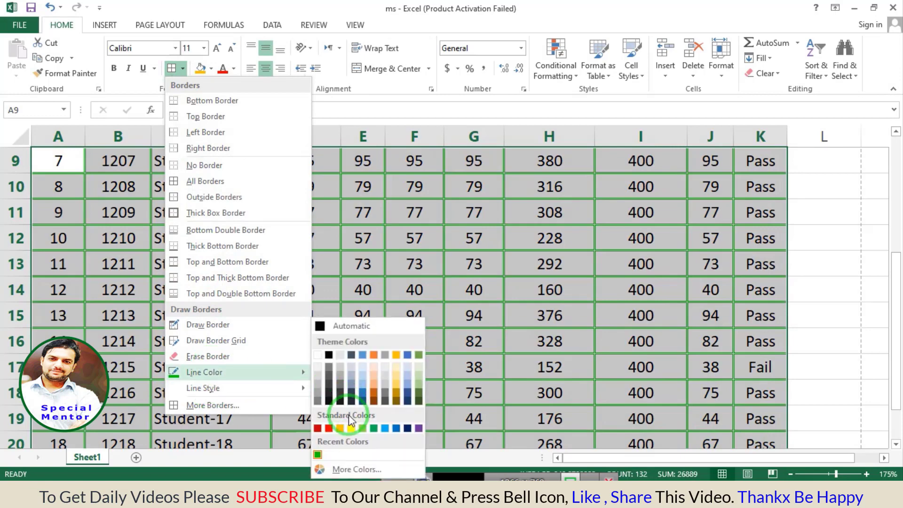
{"action": "left_click", "coordinate": [332, 428]}
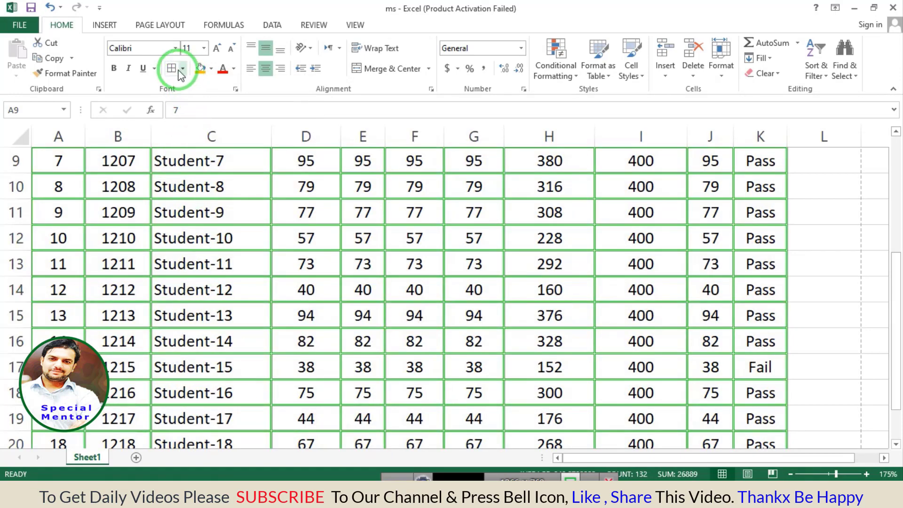
{"action": "left_click", "coordinate": [173, 68]}
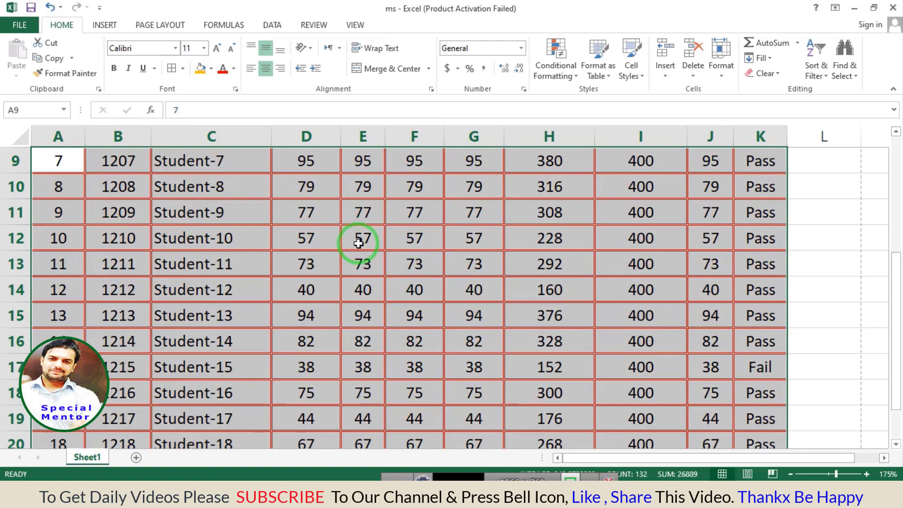
{"action": "left_click", "coordinate": [183, 71]}
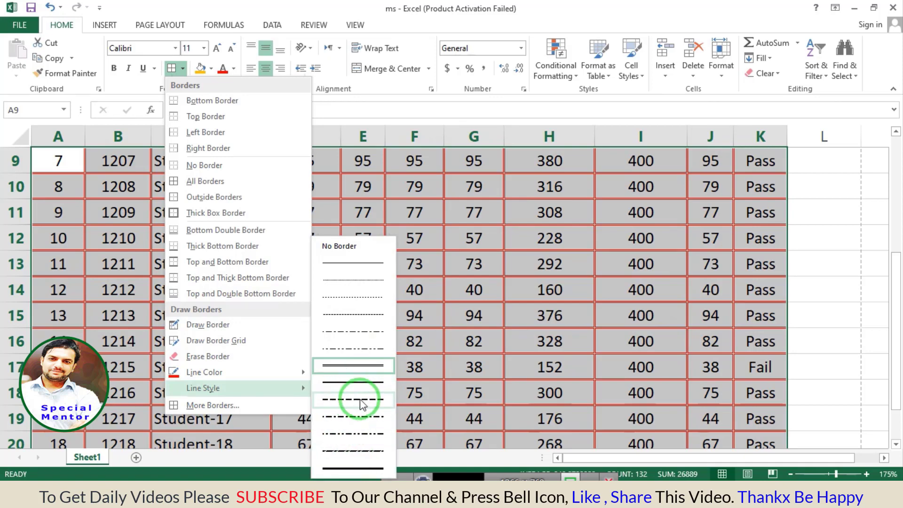
Switch the rows 9–20 borders to a dashed red line style
{"action": "left_click", "coordinate": [358, 401]}
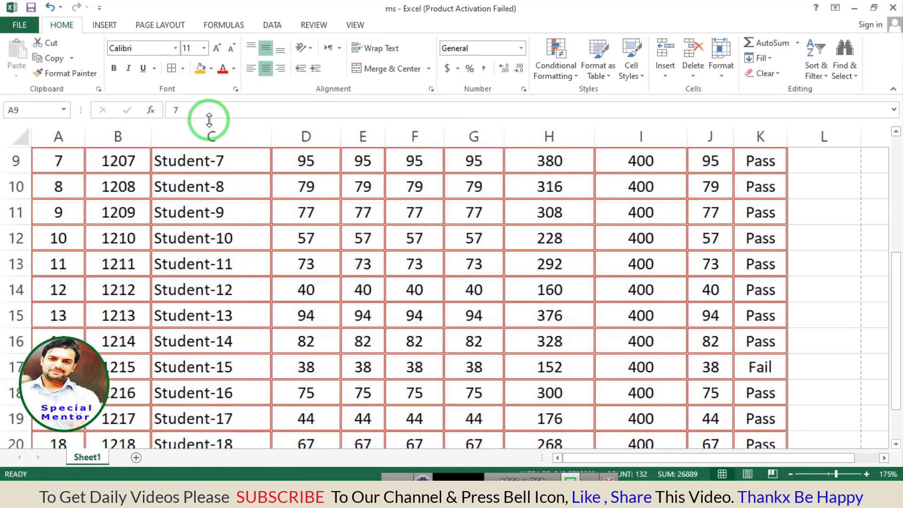
{"action": "left_click", "coordinate": [171, 69]}
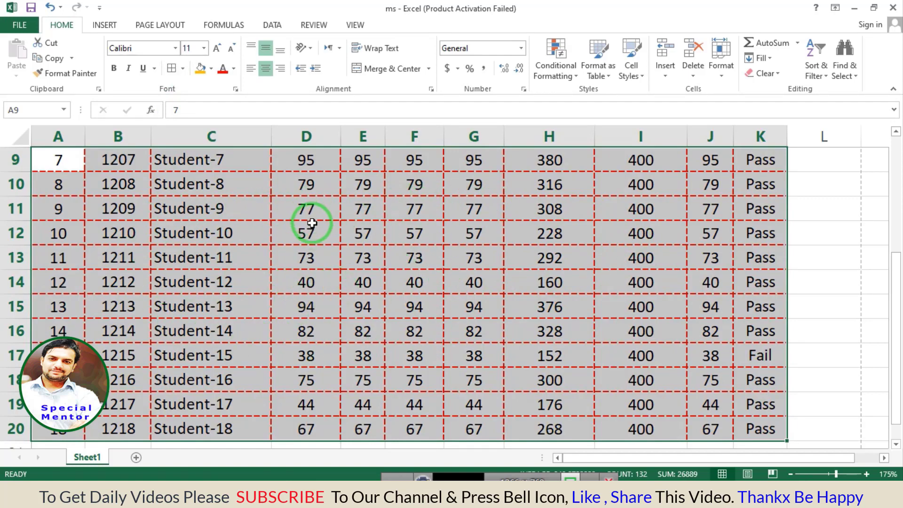
{"action": "left_click", "coordinate": [183, 69]}
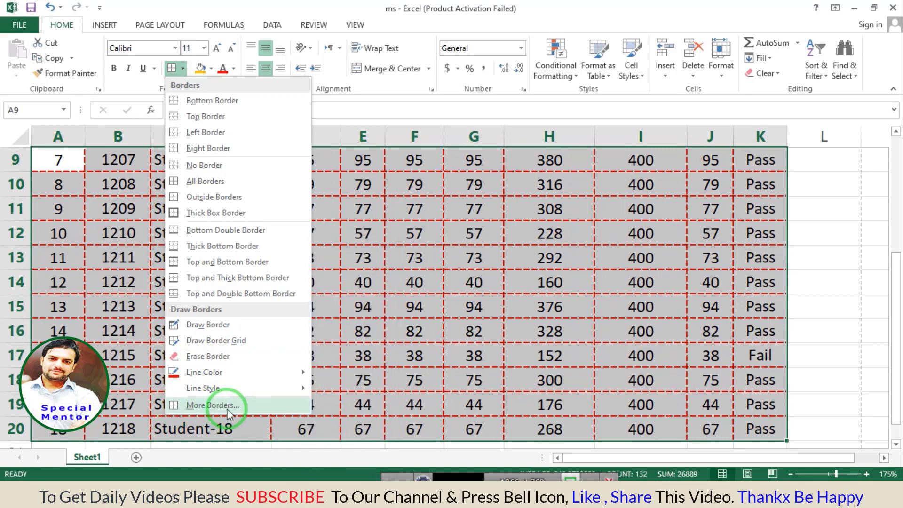
Open the Format Cells border settings twice, closing each time without changes, and show the border choices
{"action": "left_click", "coordinate": [221, 407]}
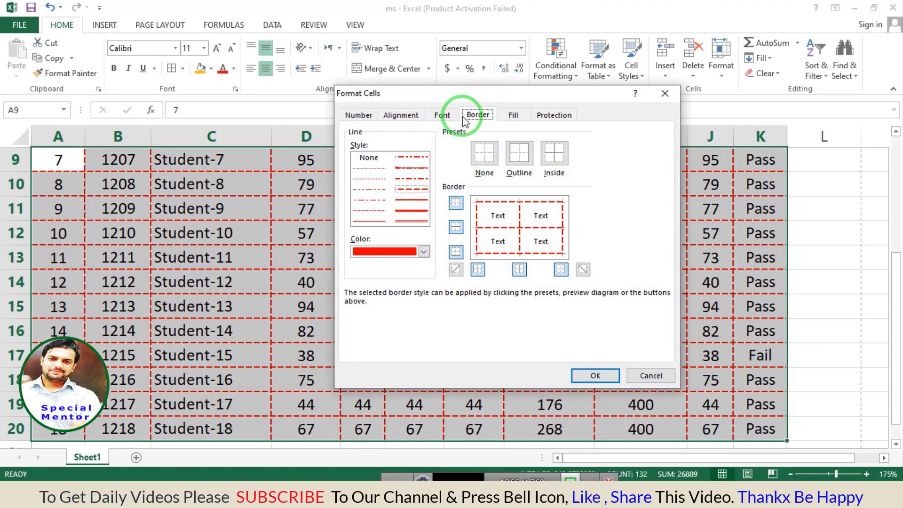
{"action": "left_click", "coordinate": [661, 379]}
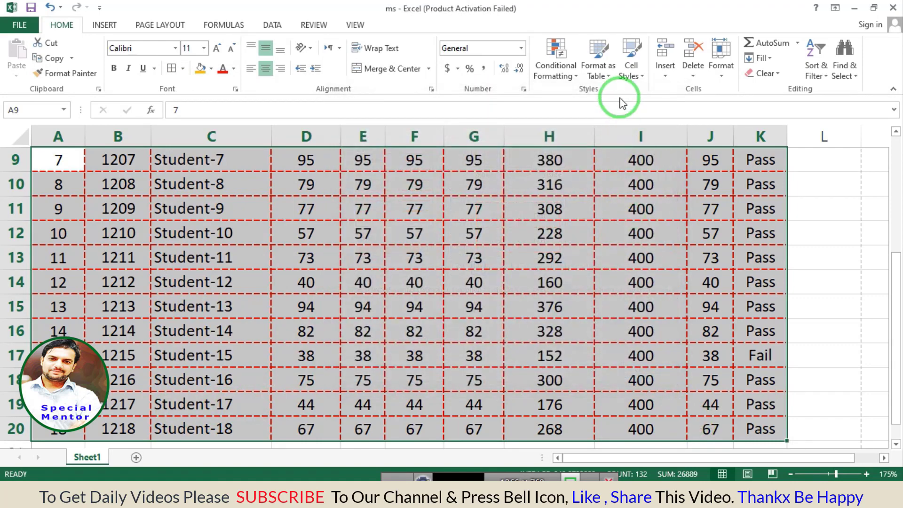
{"action": "left_click", "coordinate": [728, 75]}
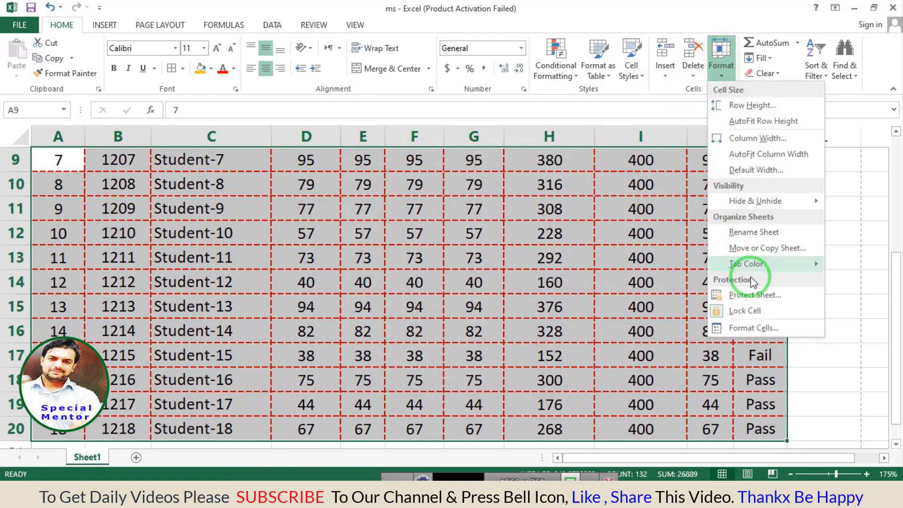
{"action": "left_click", "coordinate": [752, 328]}
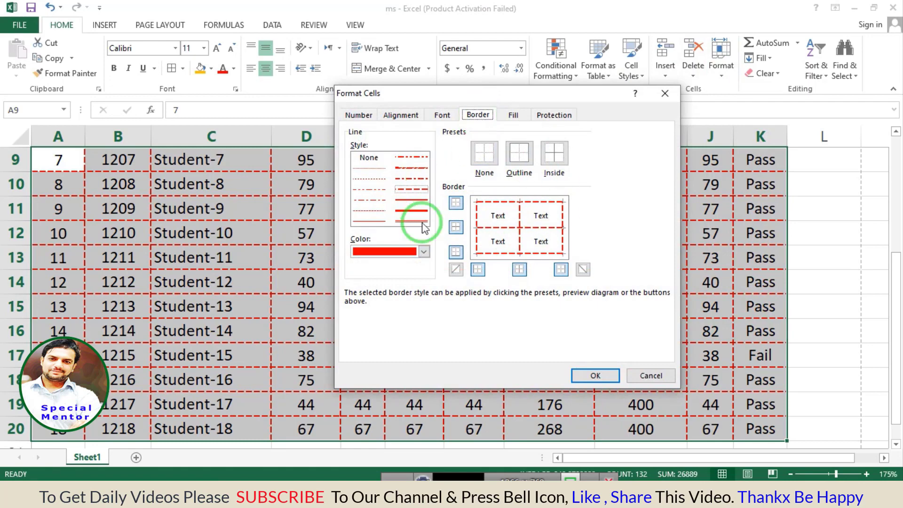
{"action": "left_click", "coordinate": [651, 375]}
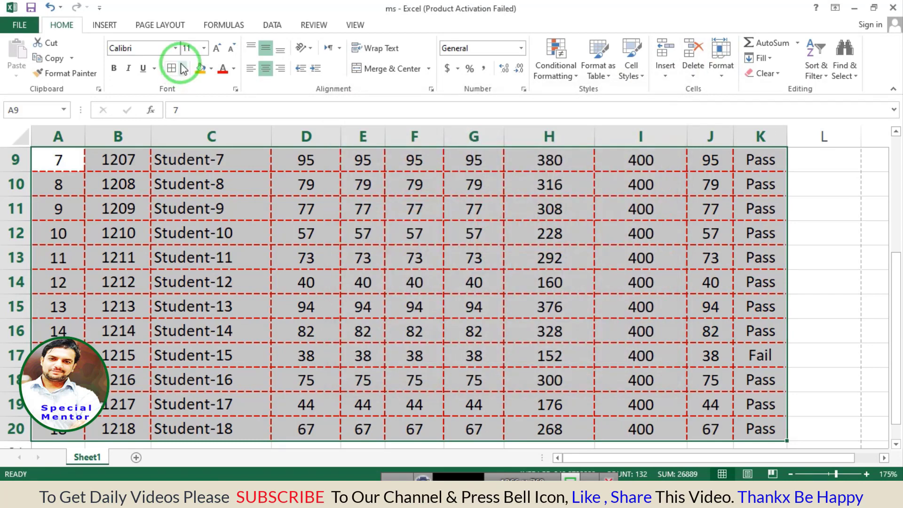
{"action": "left_click", "coordinate": [182, 72]}
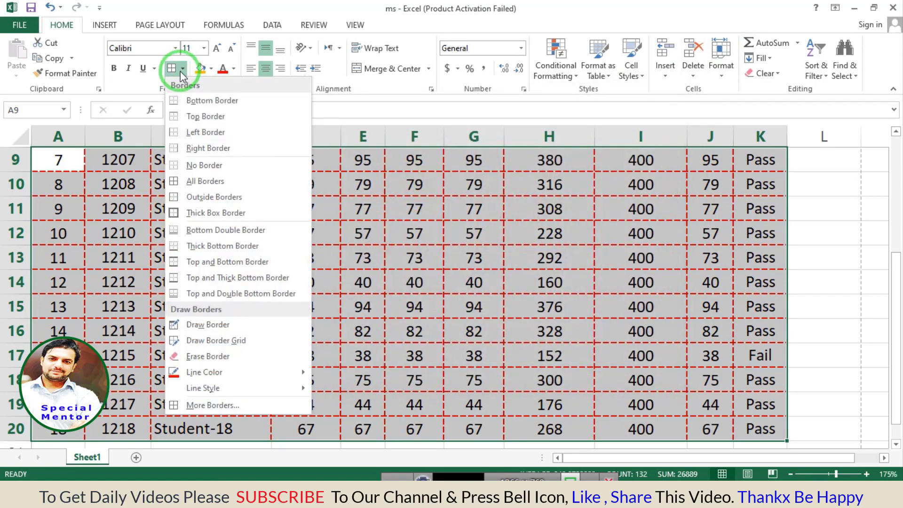
In More Borders, pick a solid line style and set the colour to dark blue
{"action": "left_click", "coordinate": [195, 406]}
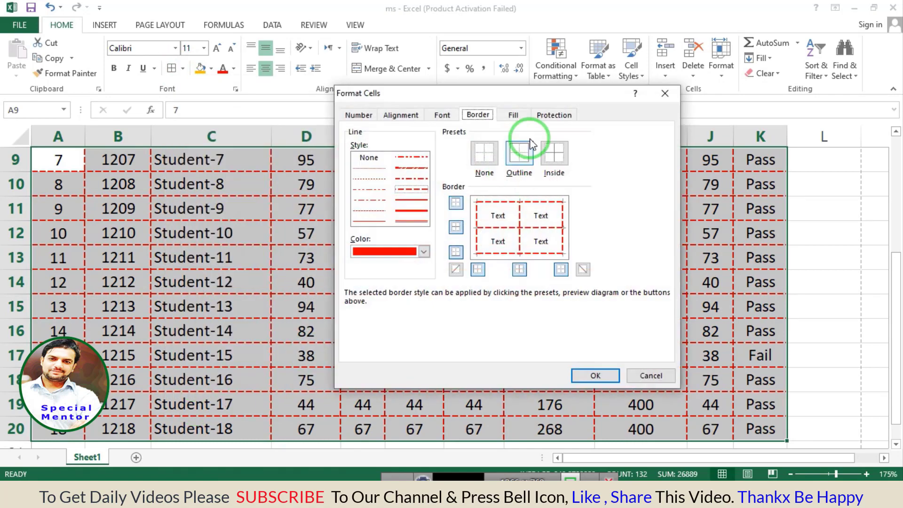
{"action": "left_click_drag", "start_coordinate": [533, 96], "coordinate": [480, 100]}
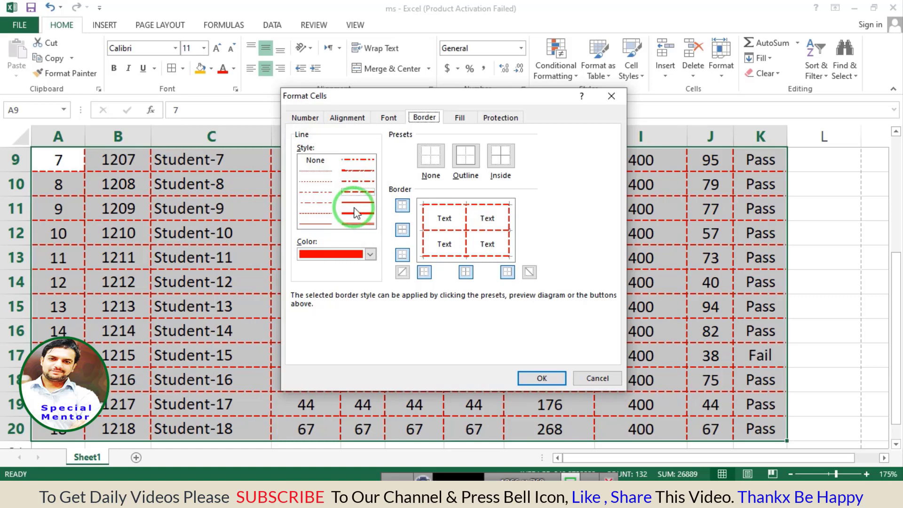
{"action": "left_click", "coordinate": [372, 262]}
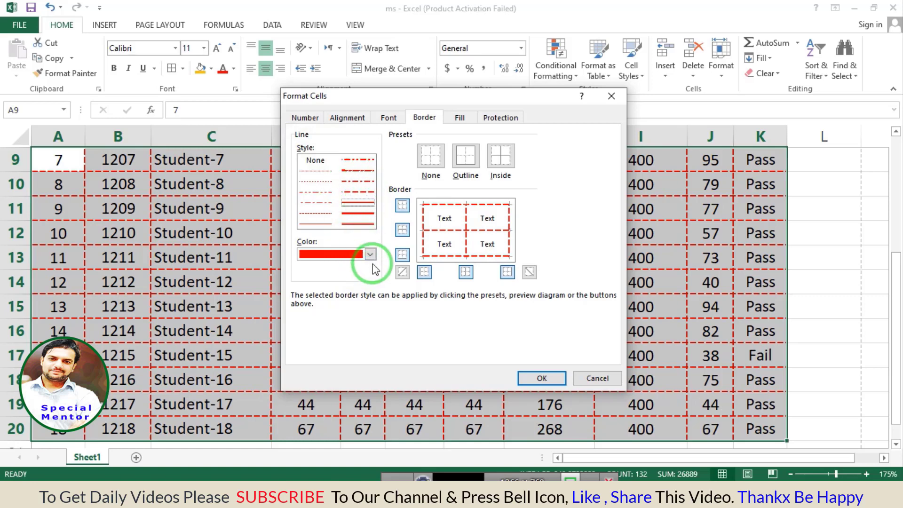
{"action": "left_click", "coordinate": [370, 255]}
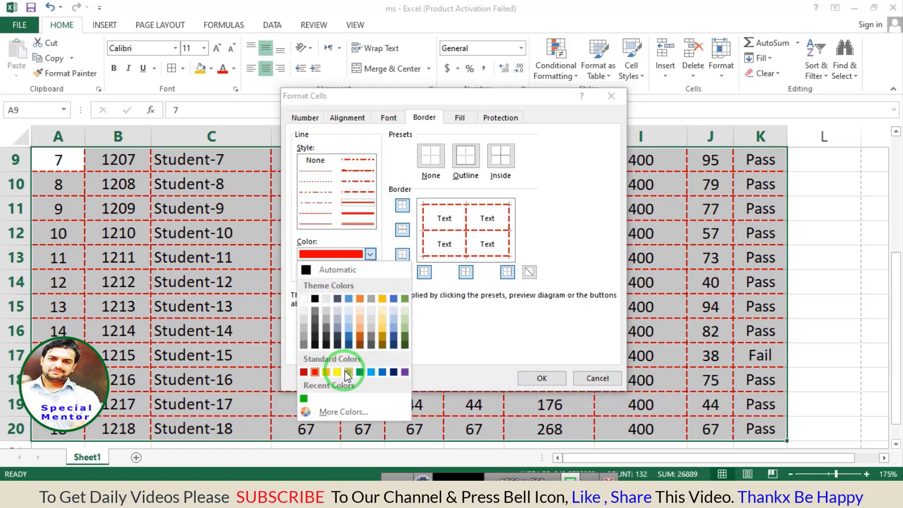
{"action": "left_click", "coordinate": [393, 371]}
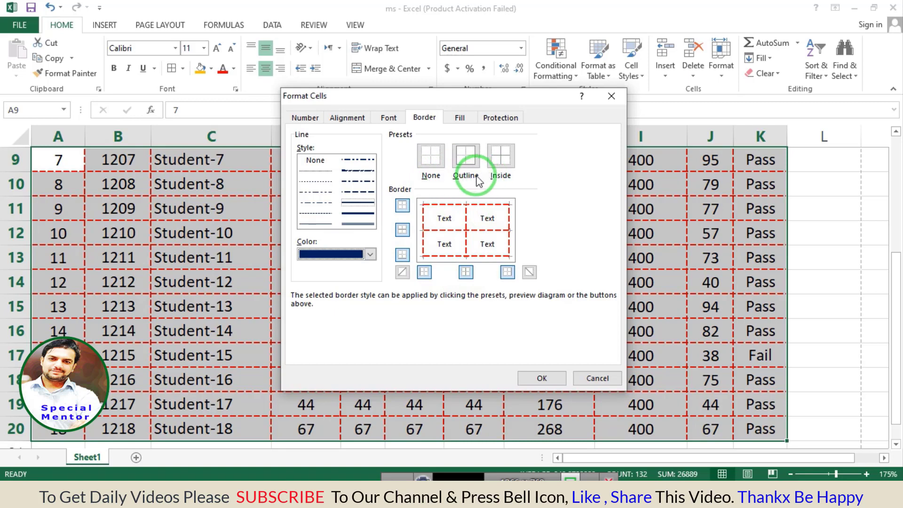
Apply navy Outline and Inside borders to rows 9–20 and confirm with OK
{"action": "left_click", "coordinate": [466, 156]}
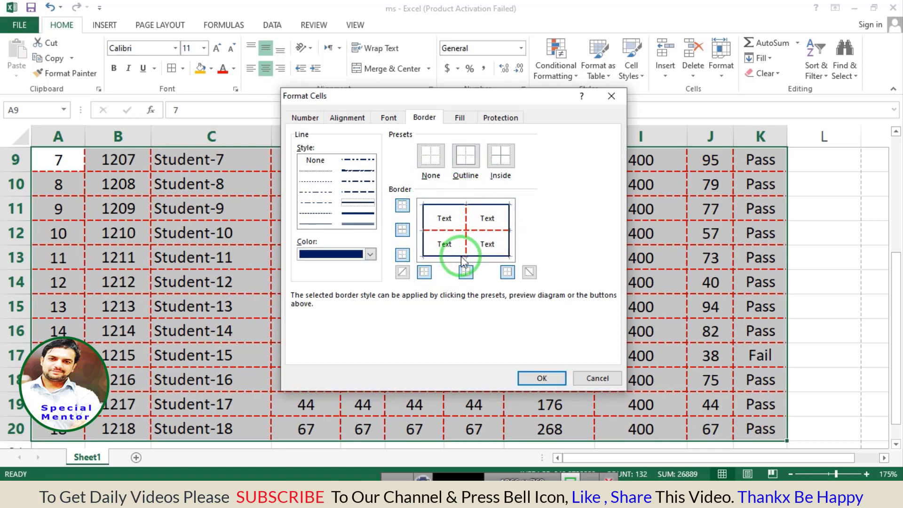
{"action": "left_click", "coordinate": [501, 158]}
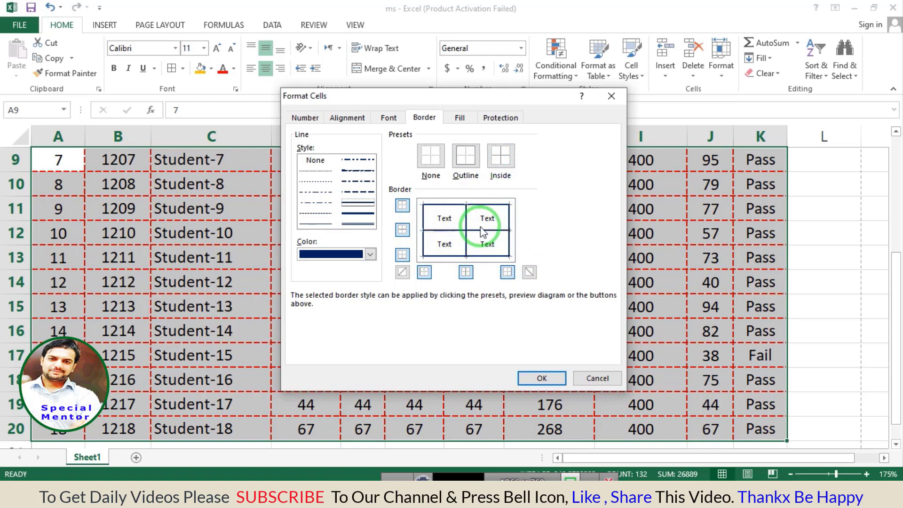
{"action": "left_click", "coordinate": [431, 162]}
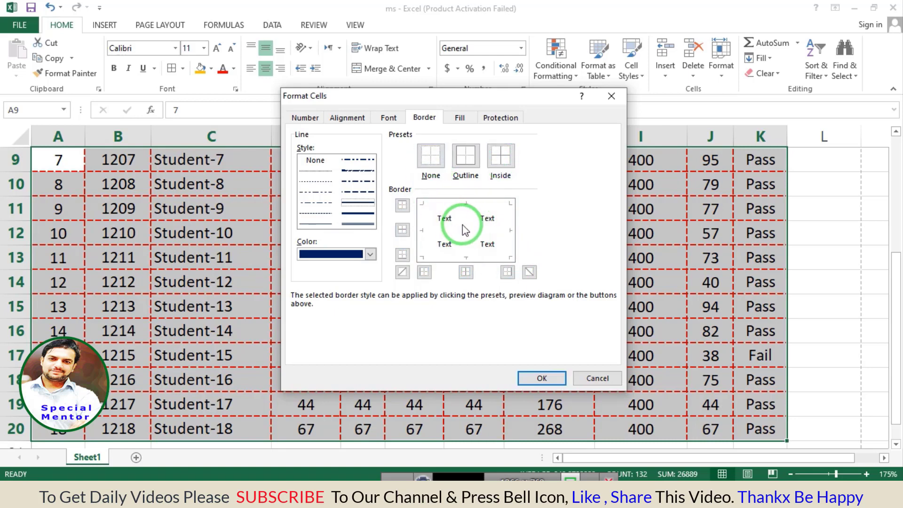
{"action": "left_click", "coordinate": [468, 167]}
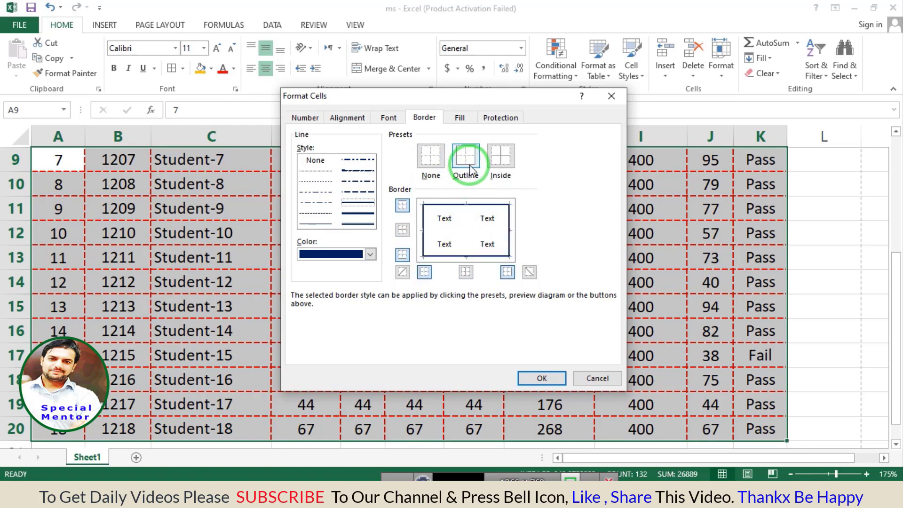
{"action": "left_click", "coordinate": [500, 156]}
{"action": "left_click", "coordinate": [467, 162]}
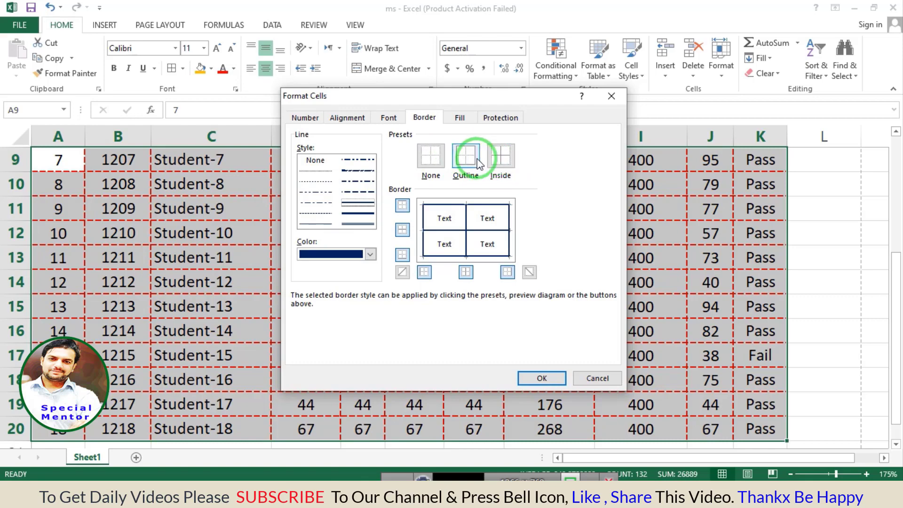
{"action": "left_click", "coordinate": [527, 378]}
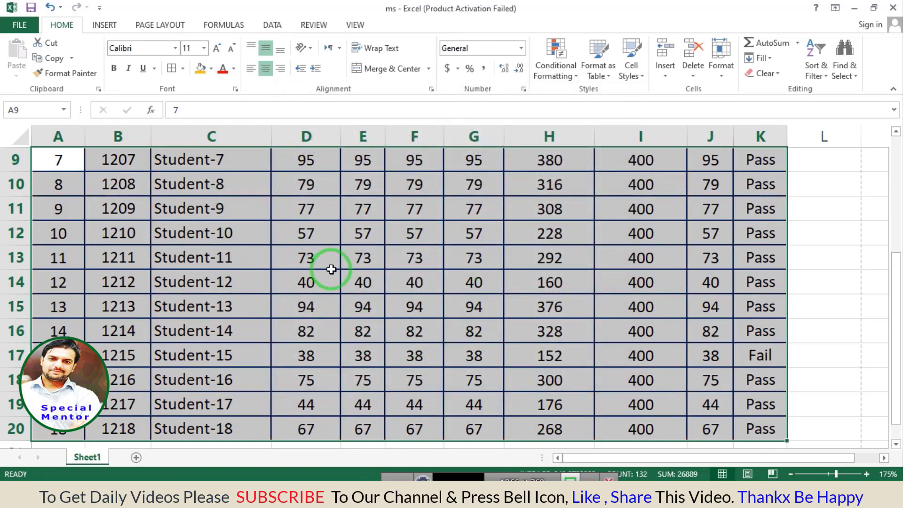
{"action": "left_click", "coordinate": [720, 71]}
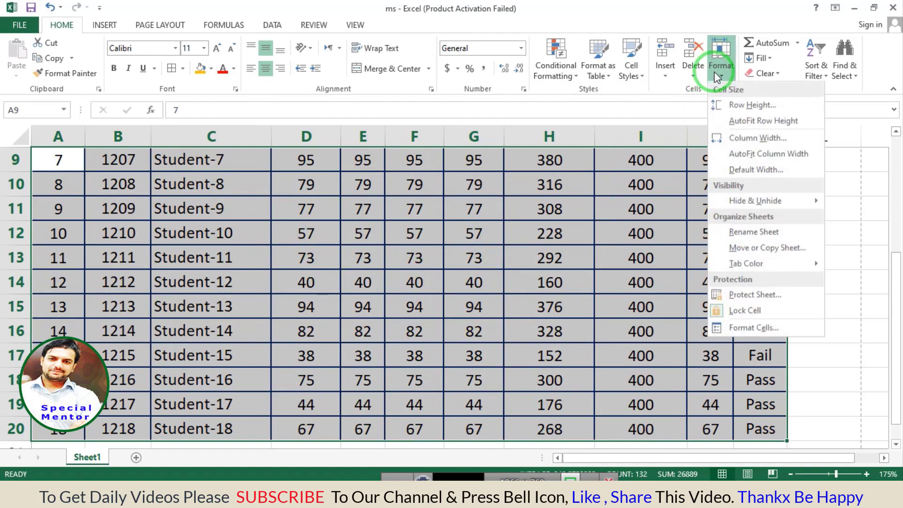
{"action": "left_click", "coordinate": [753, 328]}
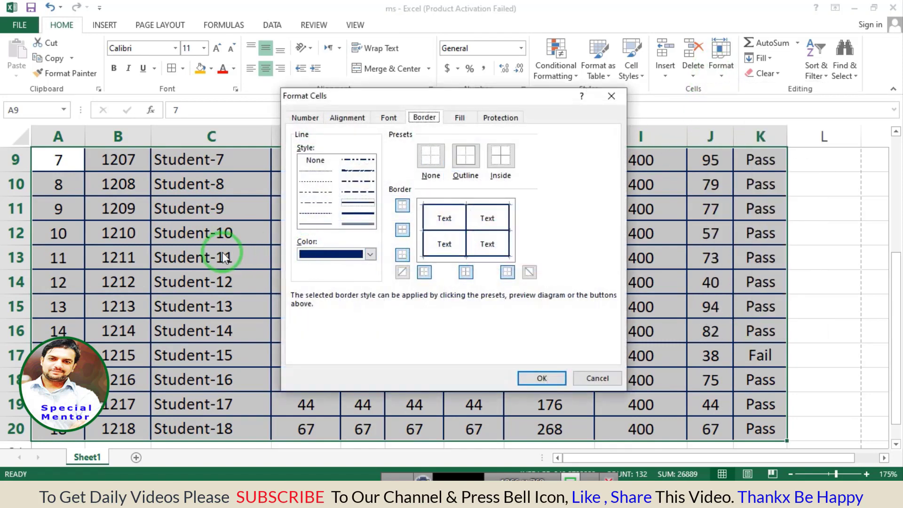
{"action": "left_click", "coordinate": [596, 378]}
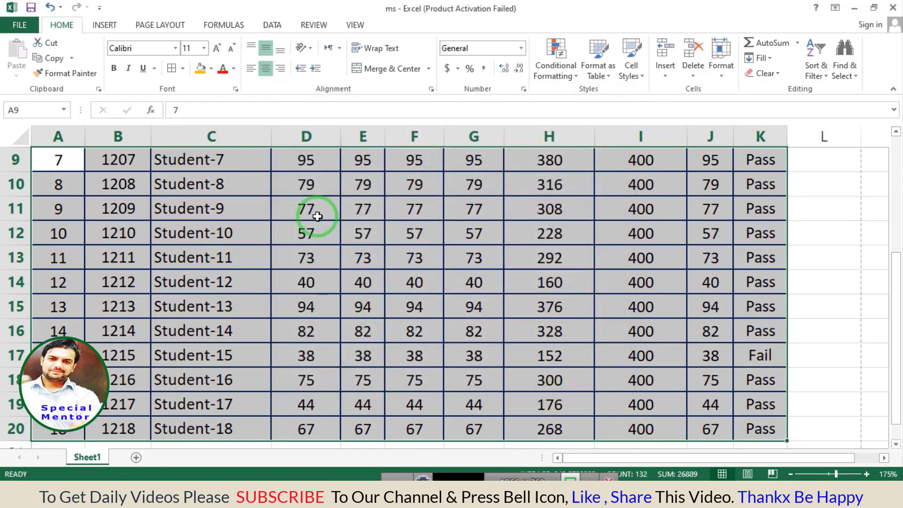
Deselect the table and scroll to view the green upper rows and navy rows 9–20
{"action": "left_click", "coordinate": [212, 239]}
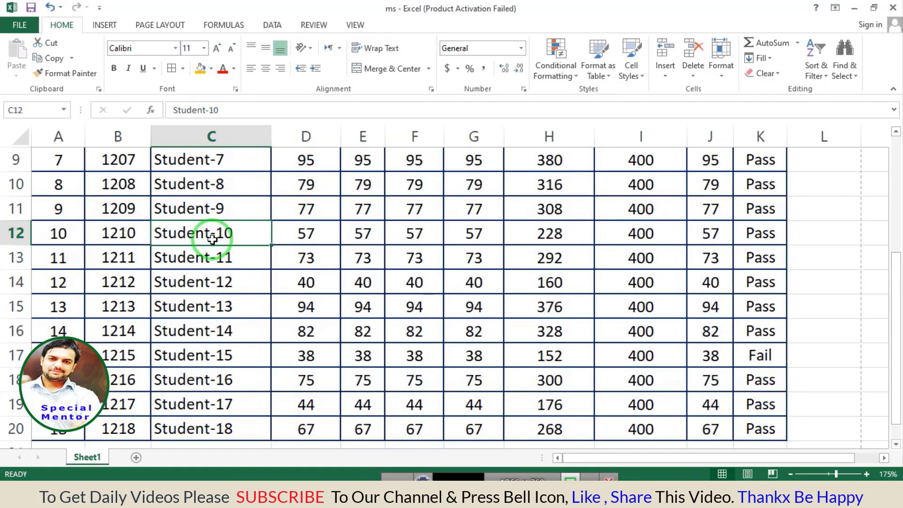
{"action": "scroll", "coordinate": [212, 241], "scroll_direction": "up", "scroll_amount": 1}
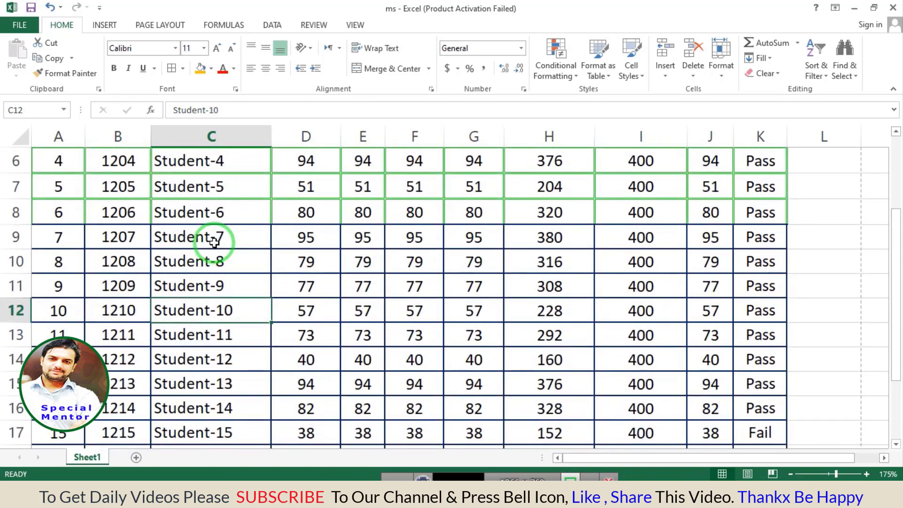
{"action": "scroll", "coordinate": [214, 242], "scroll_direction": "down", "scroll_amount": 1}
{"action": "scroll", "coordinate": [214, 243], "scroll_direction": "down", "scroll_amount": 1}
{"action": "scroll", "coordinate": [215, 246], "scroll_direction": "down", "scroll_amount": 1}
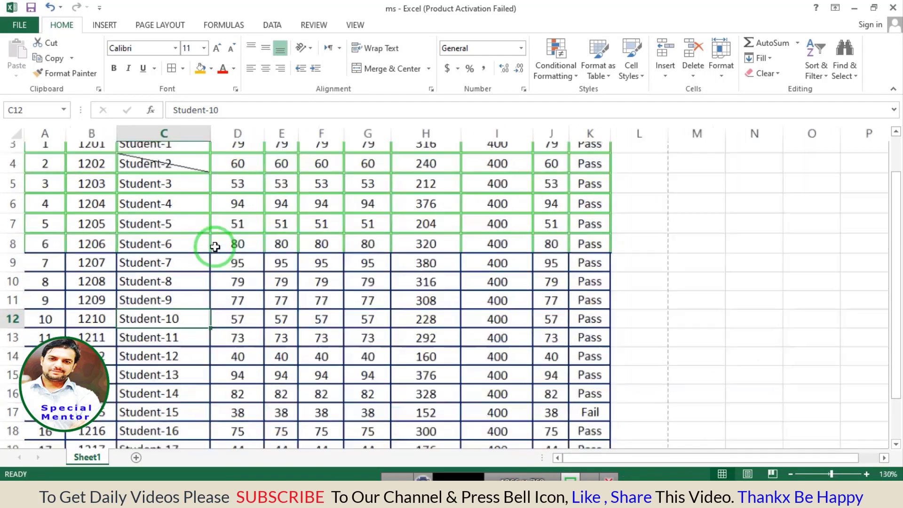
{"action": "scroll", "coordinate": [215, 247], "scroll_direction": "down", "scroll_amount": 2}
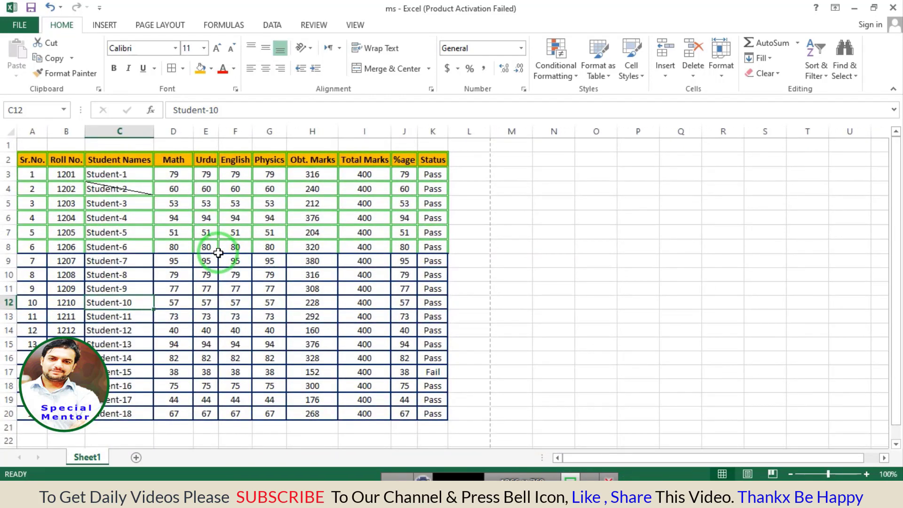